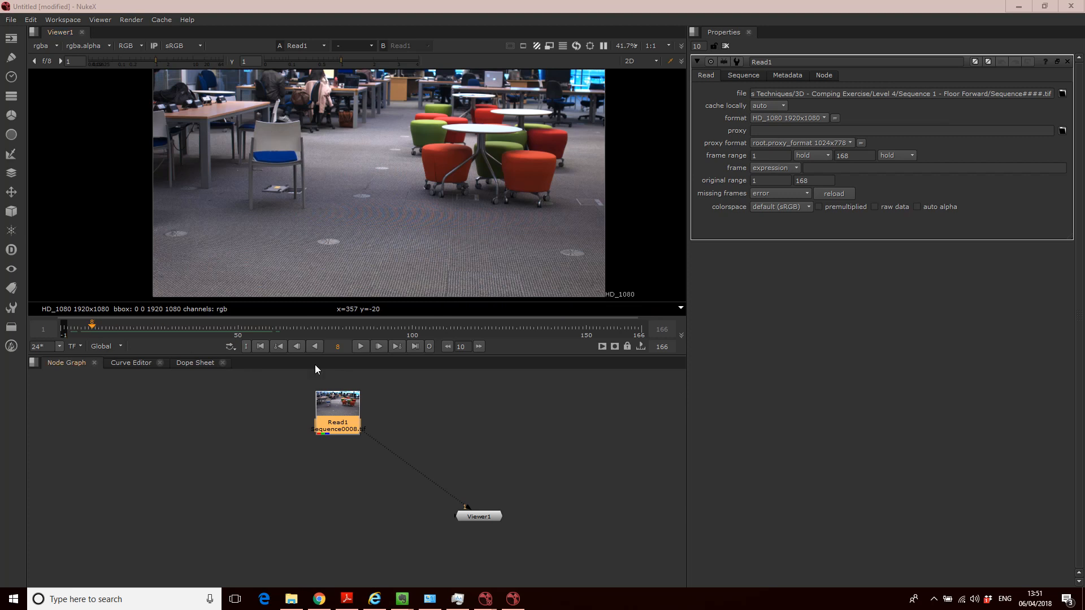
Step: Play back the Read1 floor sequence and return the playhead to frame 11
left_click(359, 347)
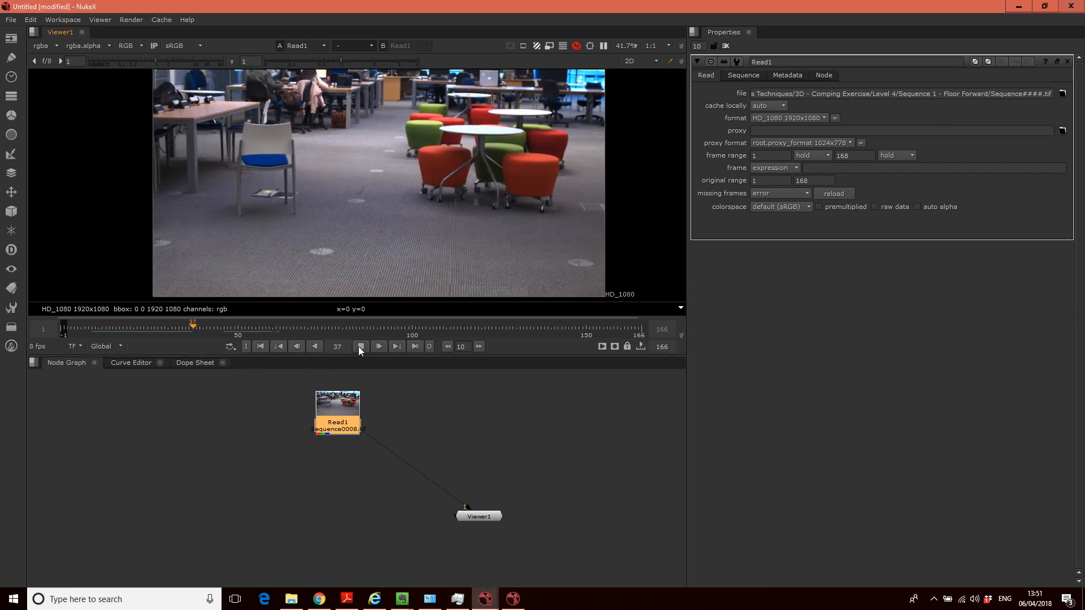
left_click(360, 347)
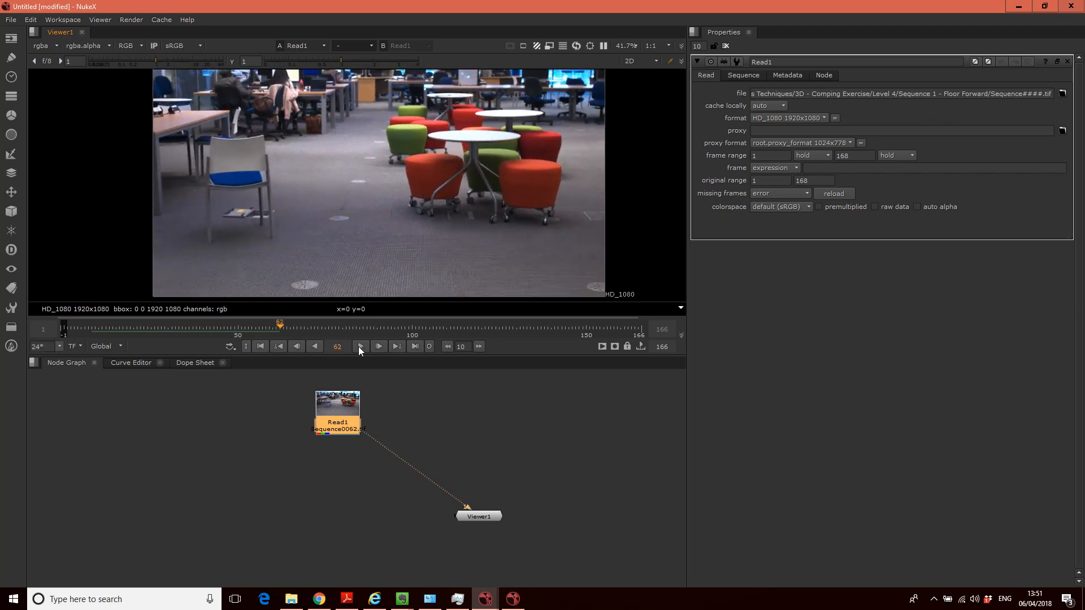
left_click_drag(280, 326, 104, 331)
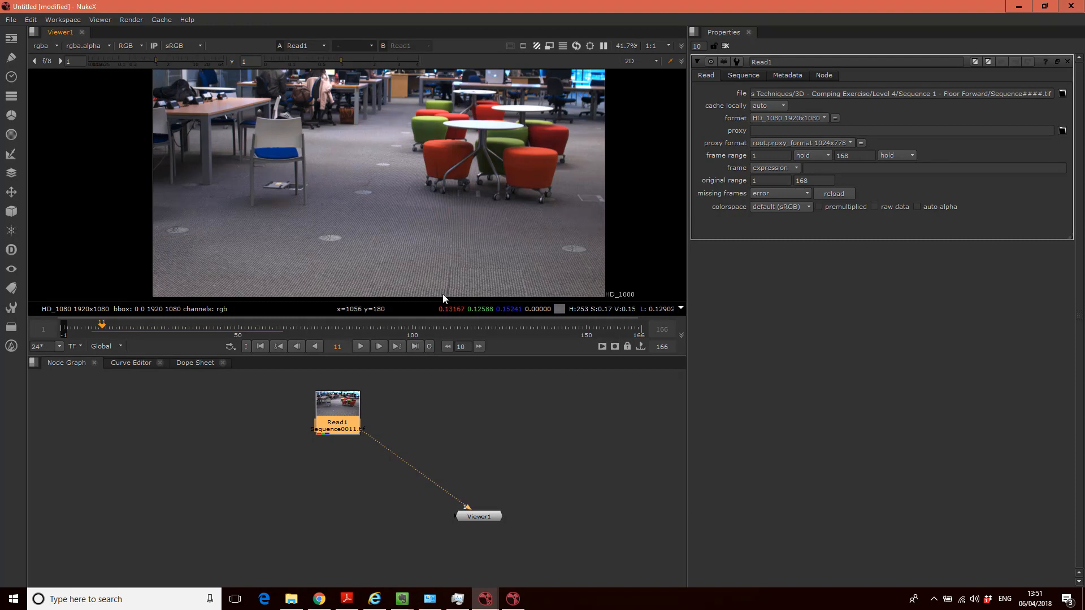
Step: Switch to the cleanup_v001.nk script, play back its Merge1 result and return the playhead to frame 4
left_click(513, 599)
left_click(513, 603)
left_click(515, 600)
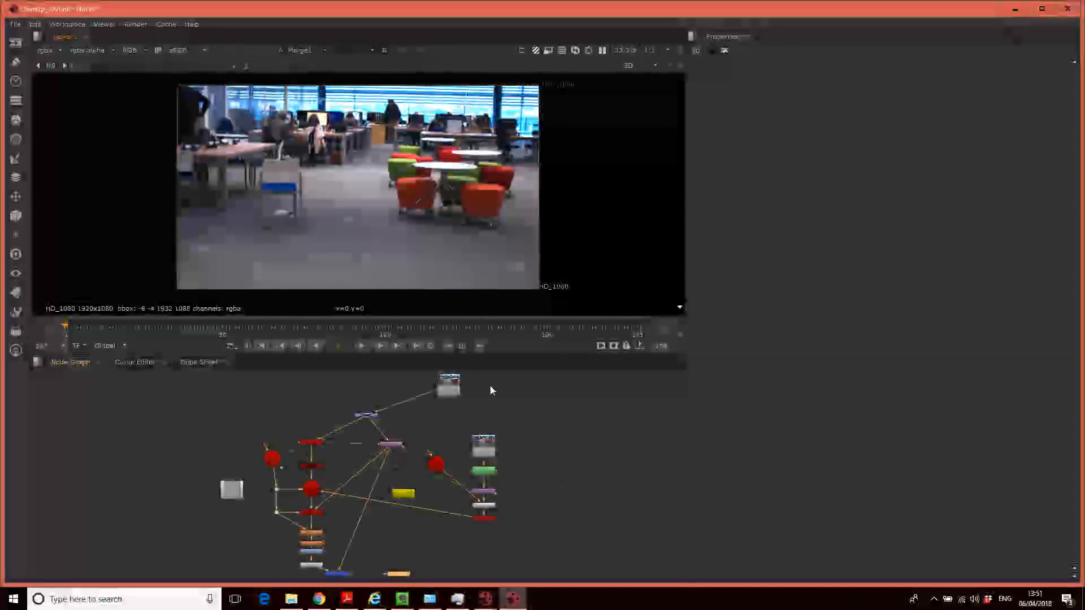
left_click(362, 345)
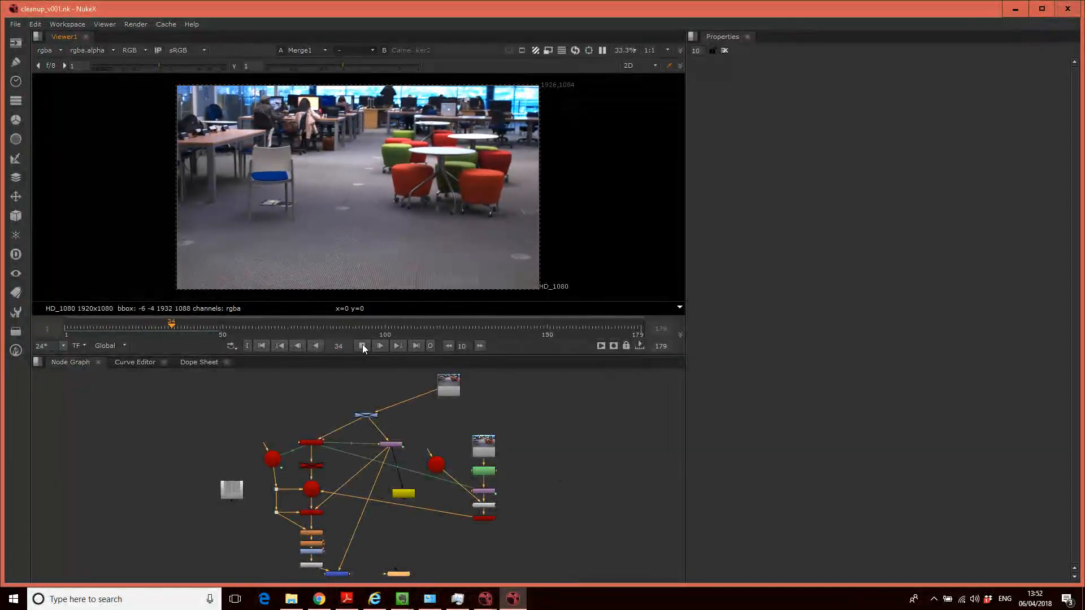
left_click(361, 345)
left_click_drag(205, 331, 86, 331)
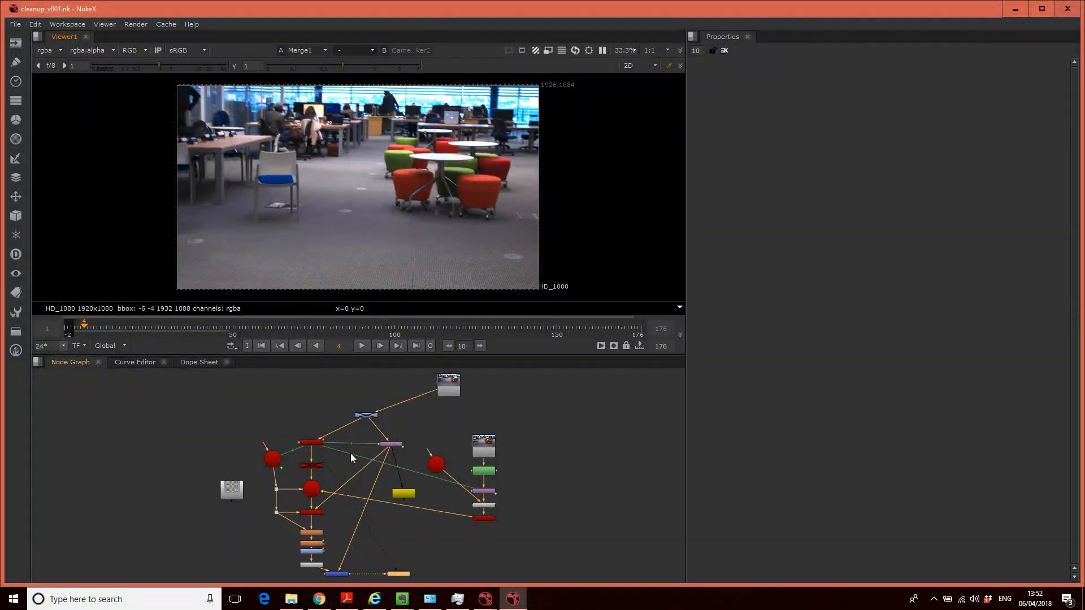
Step: Examine the cleanup node graph from Read1 through the CameraTracker, LensDistortion and Scene nodes to the Project3D1 branch
scroll(351, 453, "up", 3)
scroll(380, 448, "down", 2)
scroll(411, 444, "up", 3)
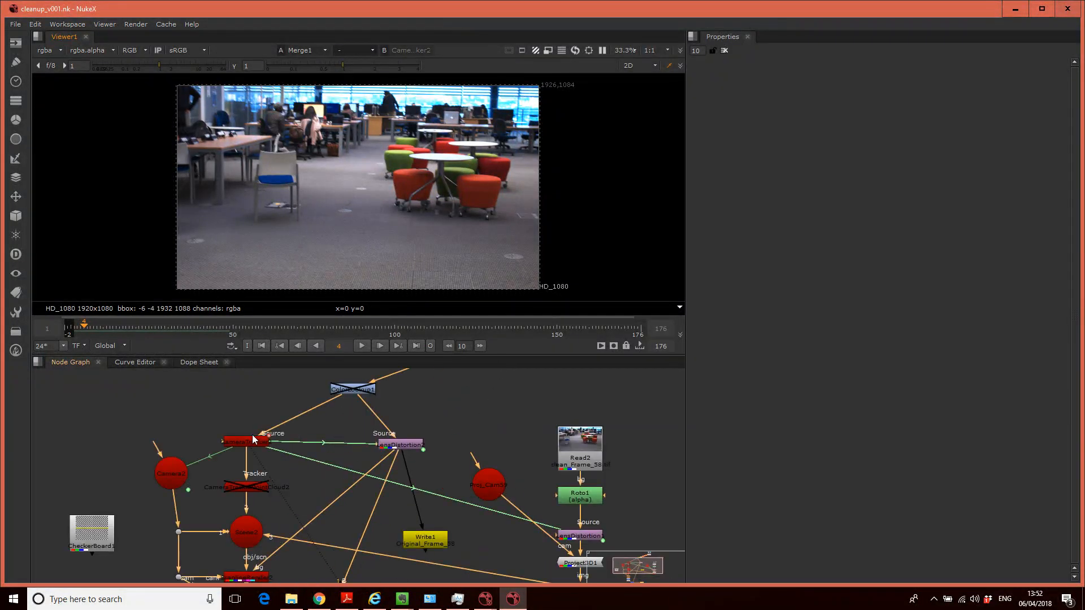
left_click_drag(459, 421, 473, 485)
left_click_drag(527, 394, 285, 408)
left_click_drag(344, 491, 425, 464)
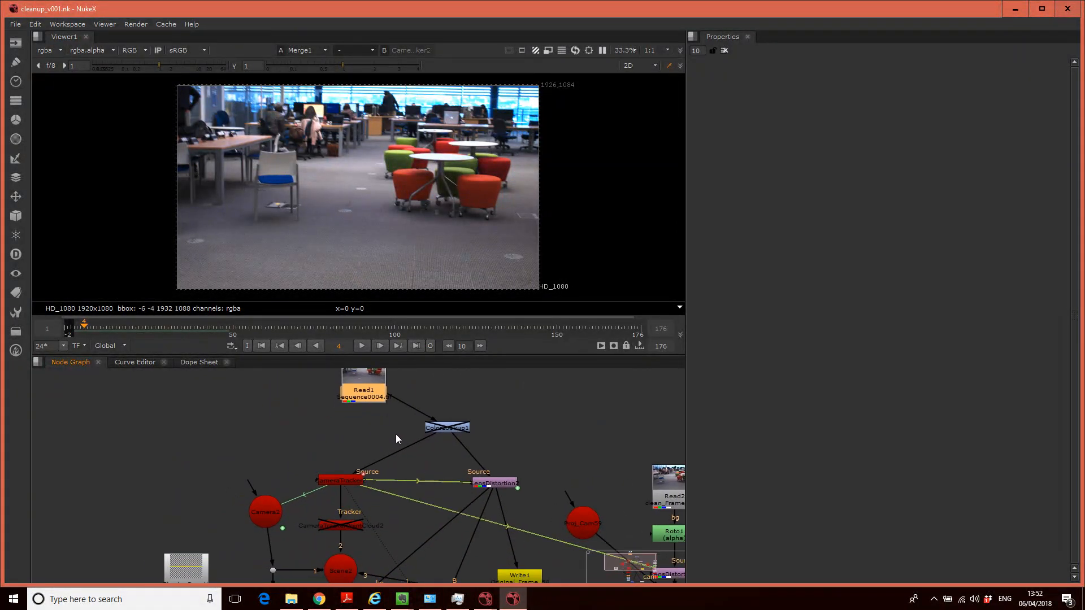
left_click_drag(406, 526, 422, 517)
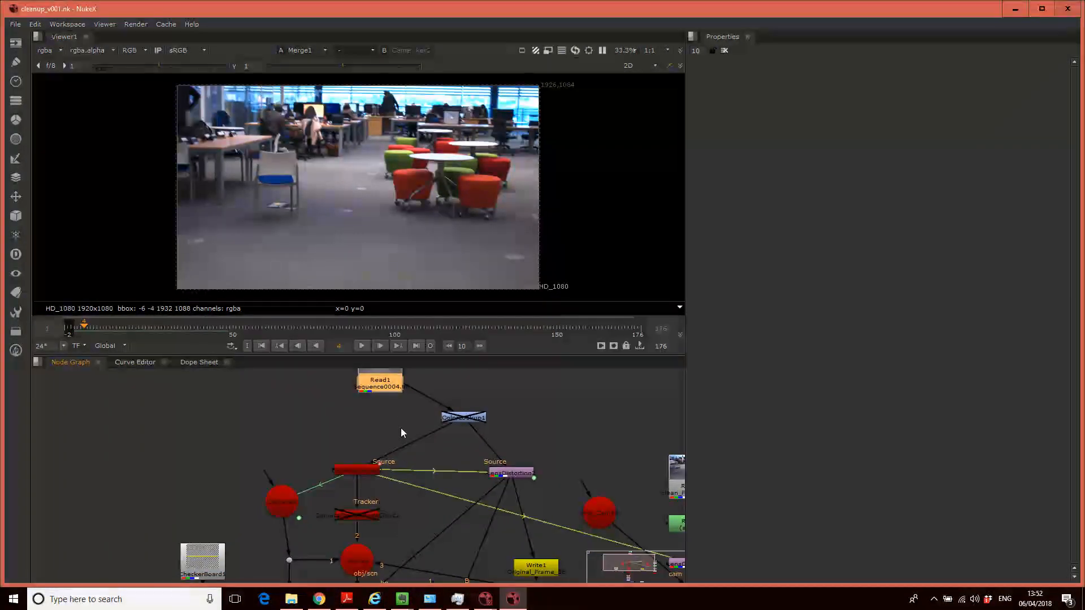
left_click_drag(389, 414, 391, 433)
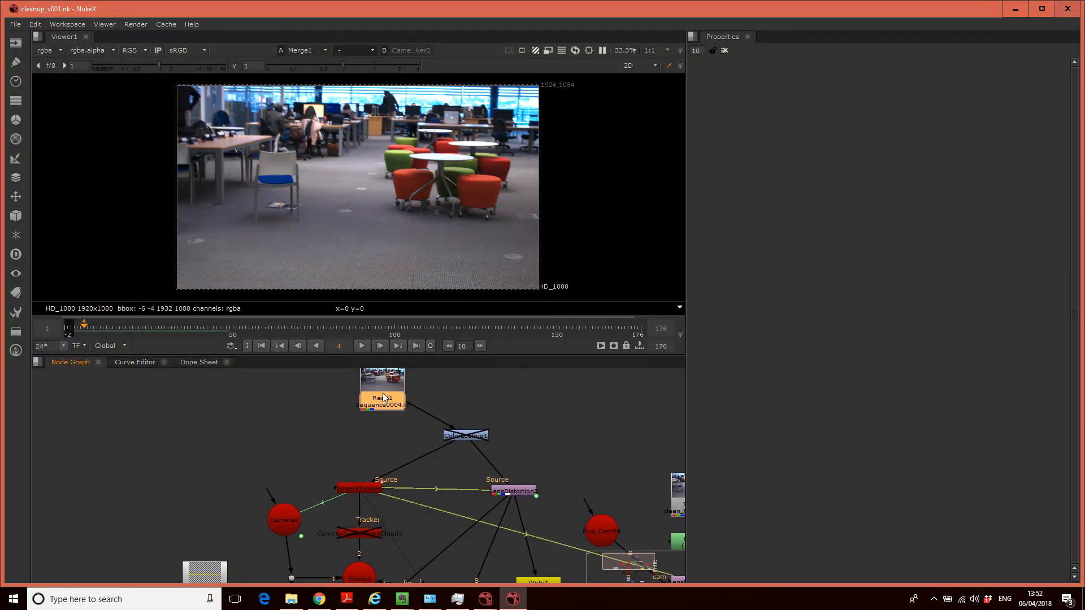
left_click_drag(358, 489, 385, 454)
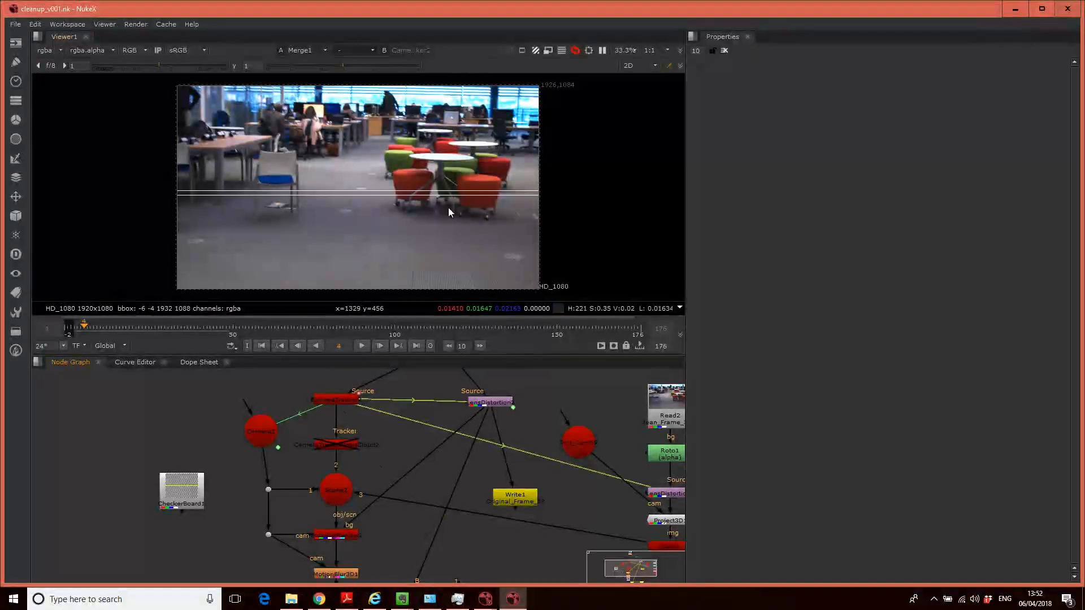
left_click_drag(485, 565, 402, 557)
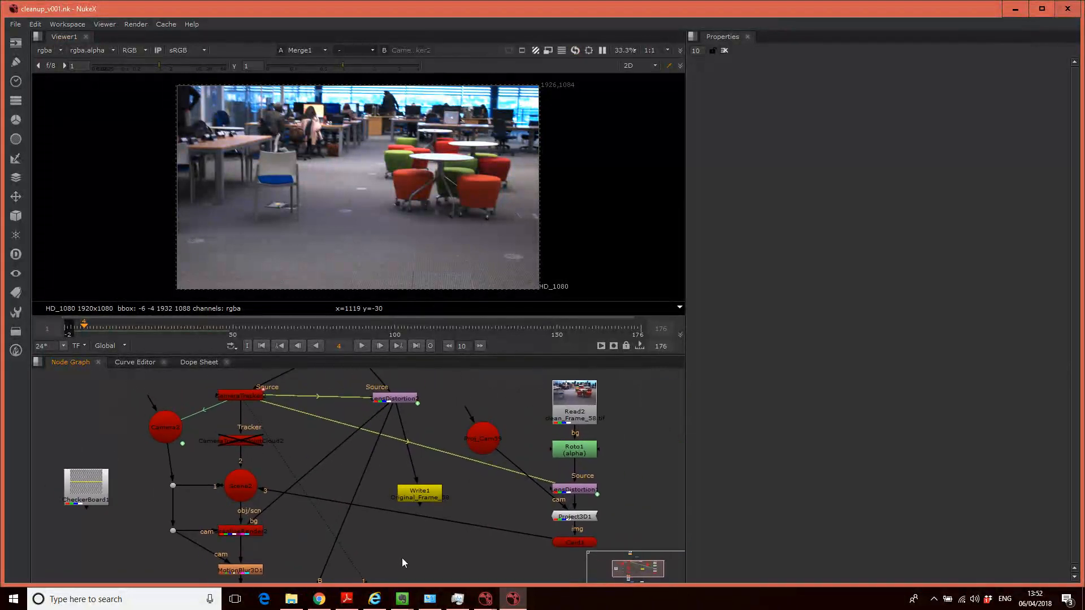
scroll(530, 555, "down", 5)
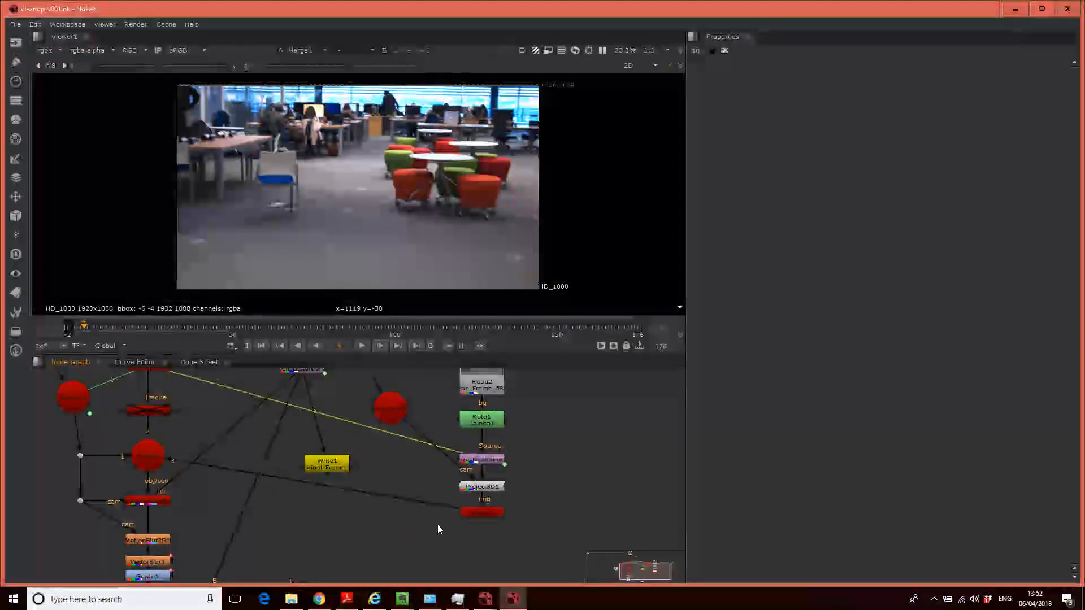
Step: Preview the floor card with CheckerBoard1 as Card1's image input, and restore the Project3D1 connection
left_click_drag(521, 514, 494, 477)
left_click_drag(181, 457, 528, 470)
scroll(466, 512, "up", 2)
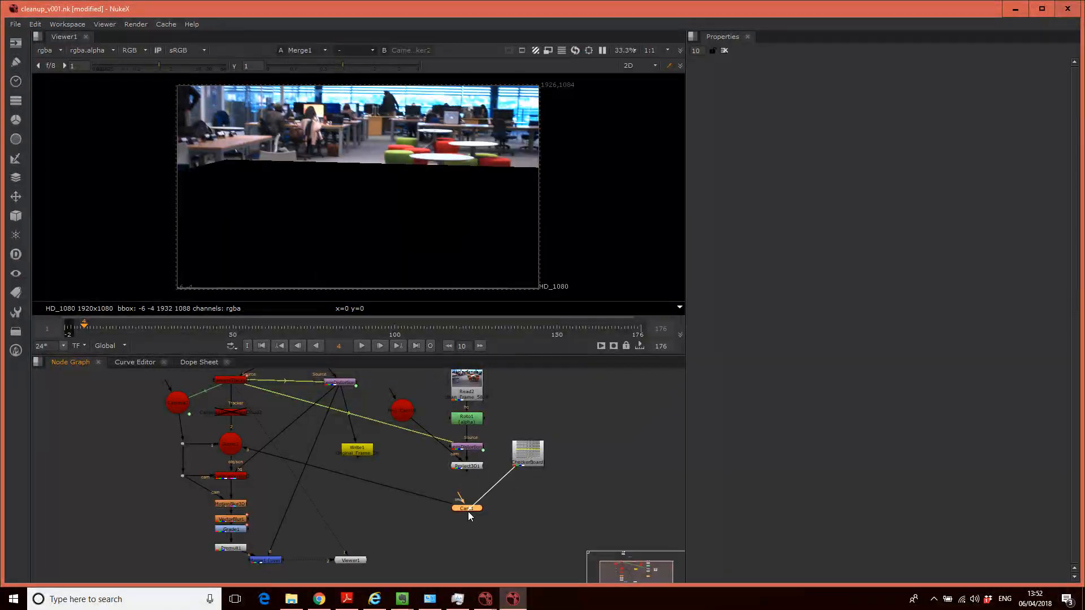
left_click_drag(496, 523, 481, 537)
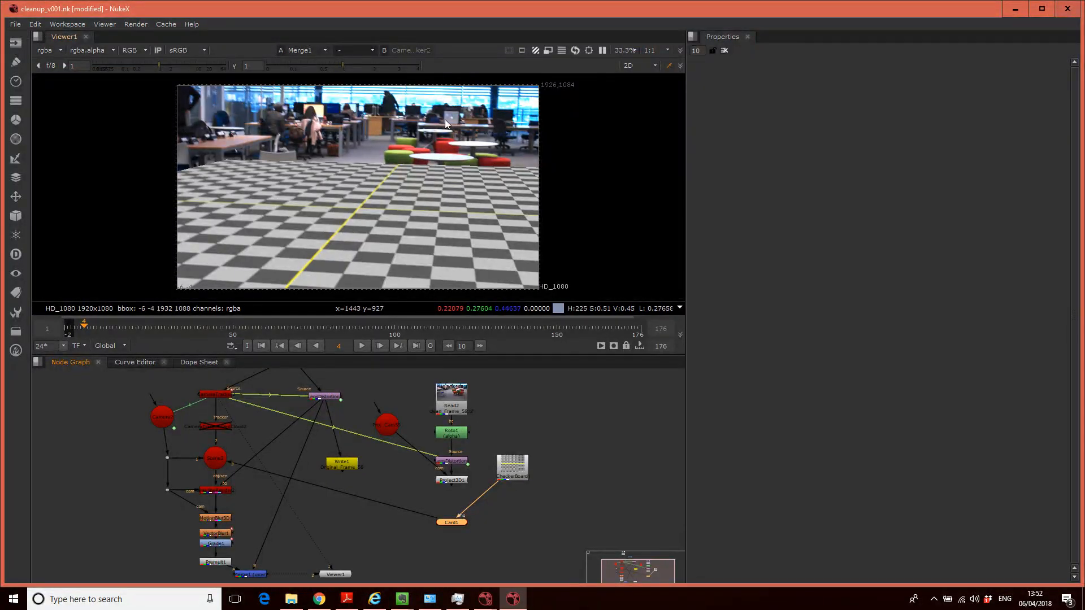
scroll(417, 154, "up", 1)
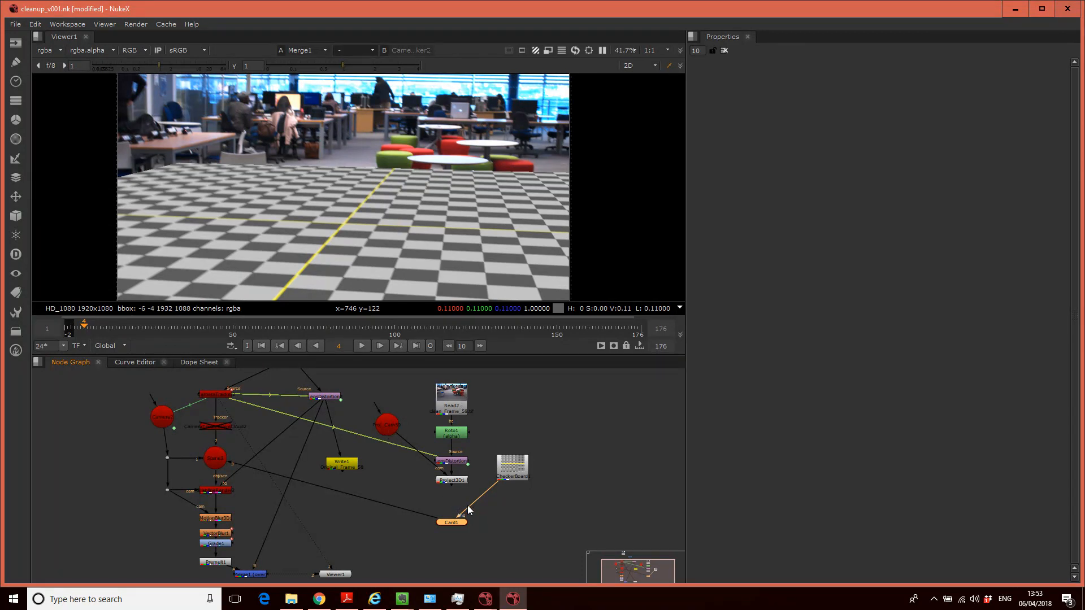
left_click_drag(459, 515, 450, 480)
Step: View the Project3D1 output and bring its projected floor patch into view
left_click(447, 480)
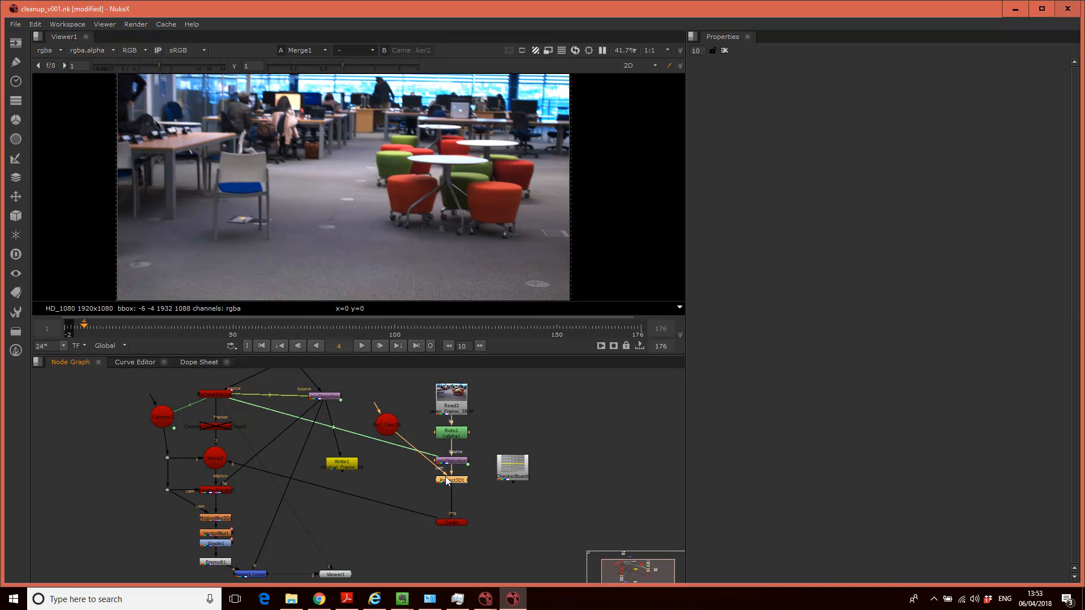
key("1")
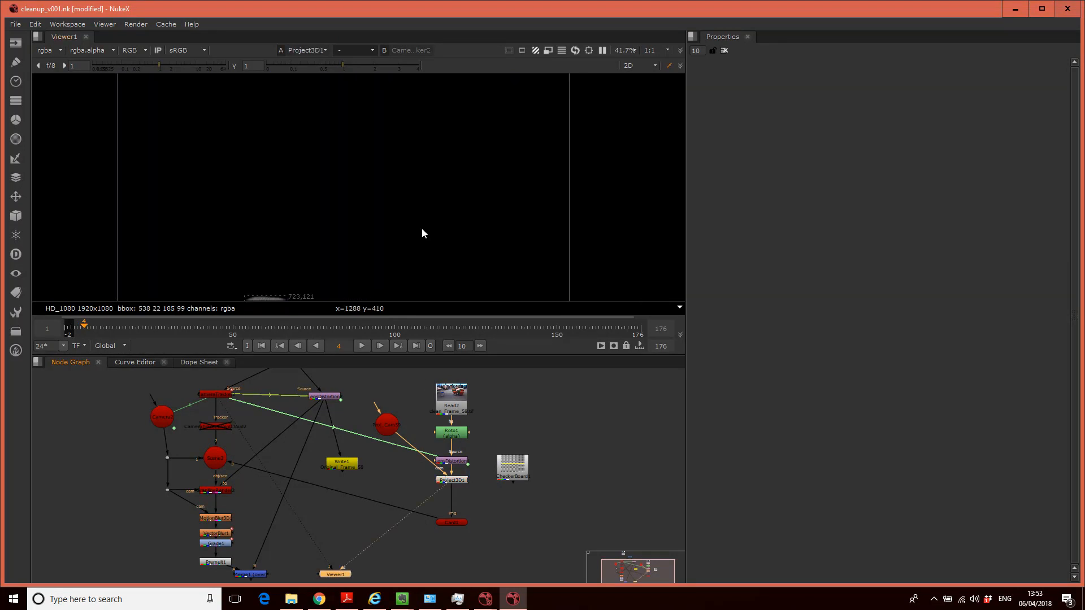
key("f")
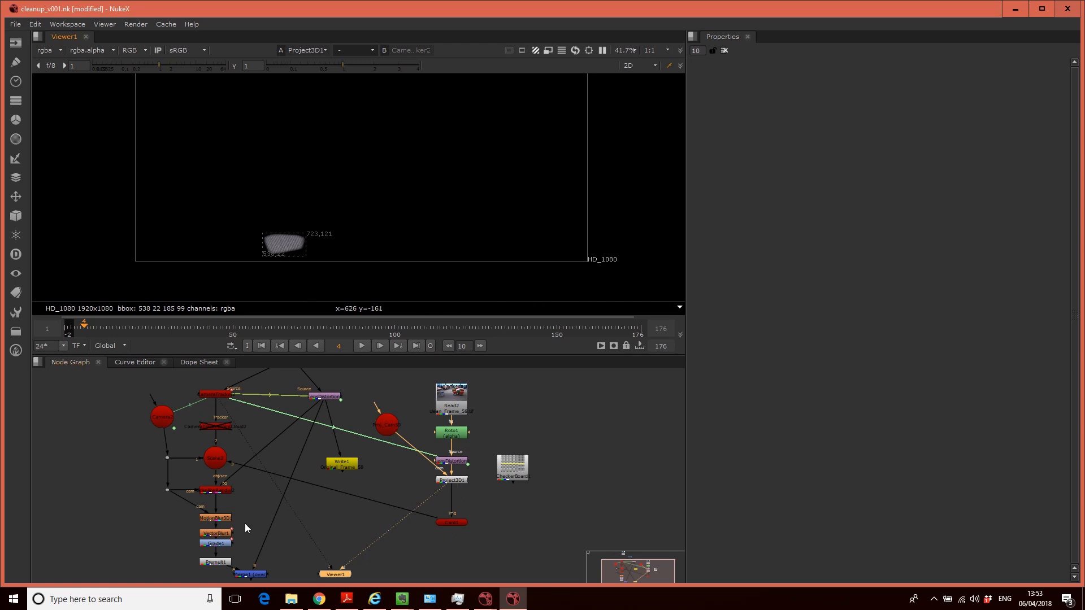
Step: View the Merge1 output and examine the projection camera, card, scene and render nodes that feed it
mouse_move(276, 548)
left_mouse_down()
mouse_move(279, 512)
mouse_move(254, 547)
left_mouse_up()
left_click(259, 560)
left_click(255, 546)
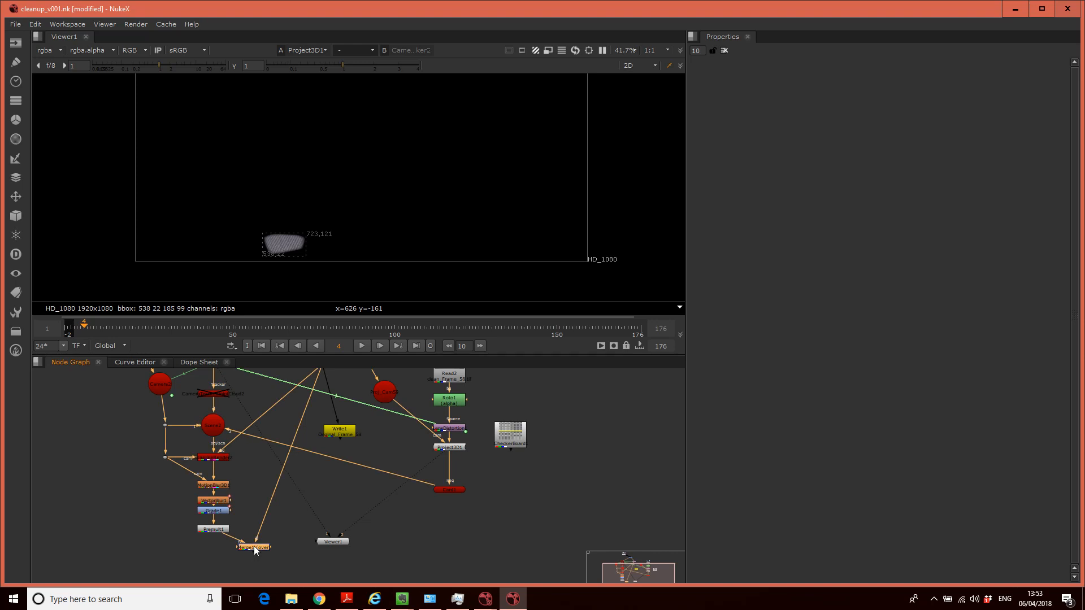
key("2")
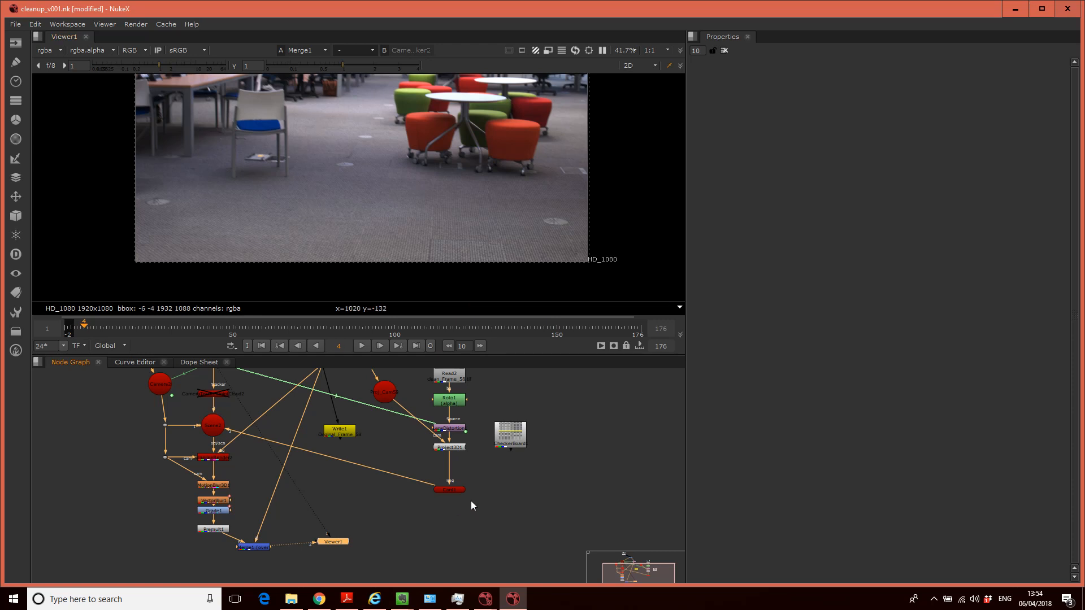
scroll(405, 516, "down", 3)
left_click_drag(387, 503, 397, 520)
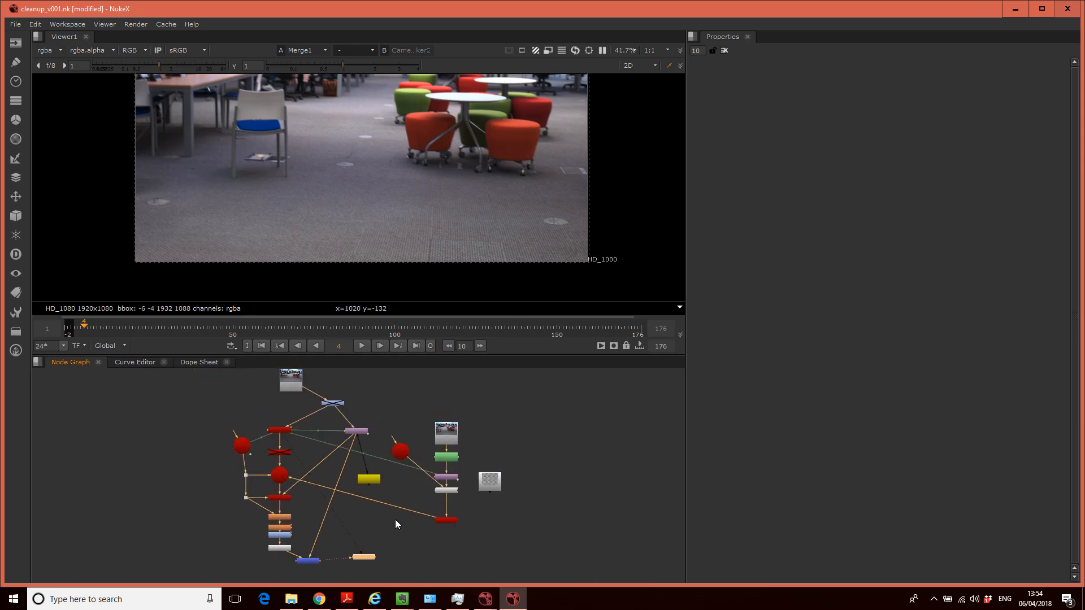
scroll(367, 503, "up", 4)
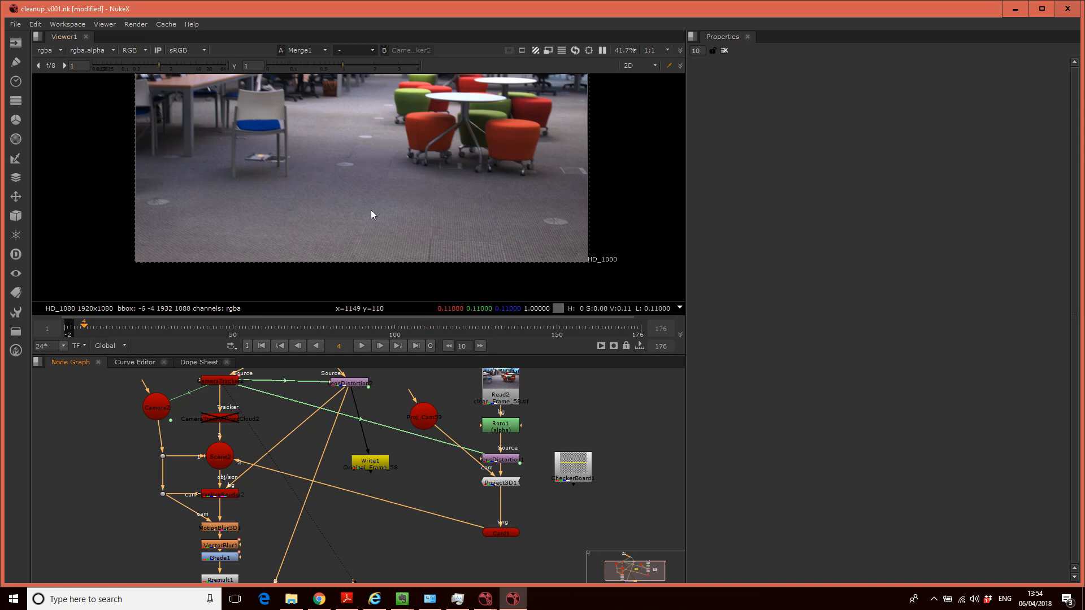
left_click_drag(391, 528, 395, 570)
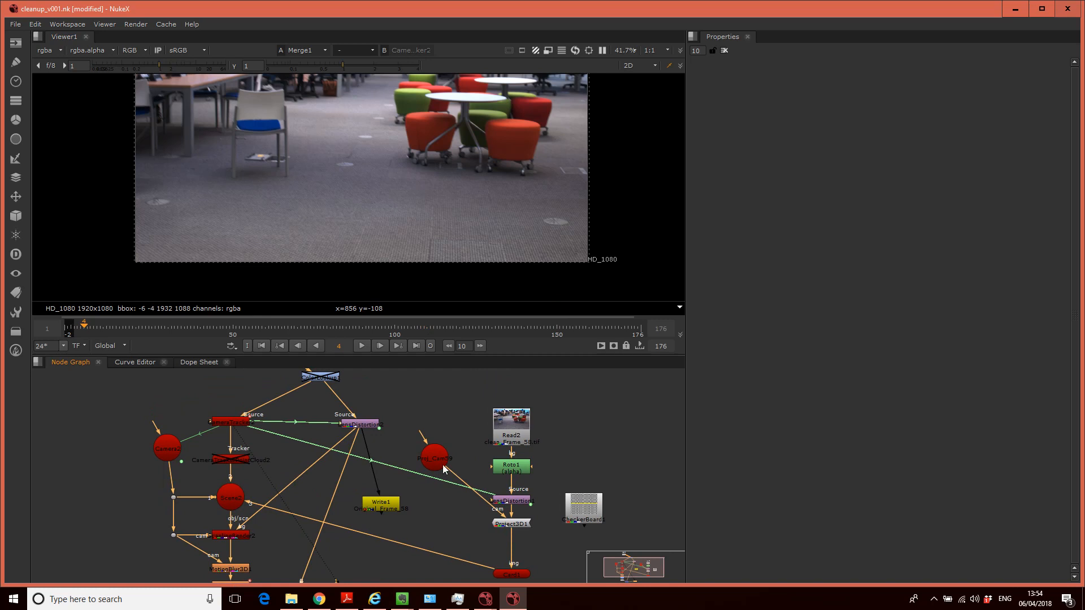
left_click_drag(595, 459, 598, 357)
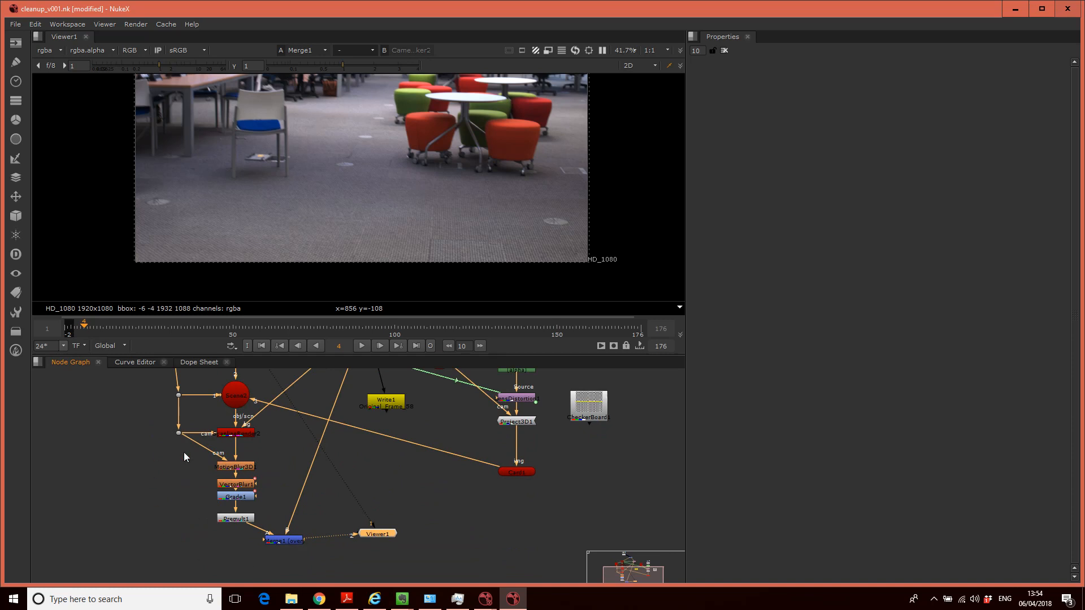
left_click_drag(462, 513, 440, 503)
Step: Switch to the Untitled NukeX script containing the Read1 node
mouse_move(485, 599)
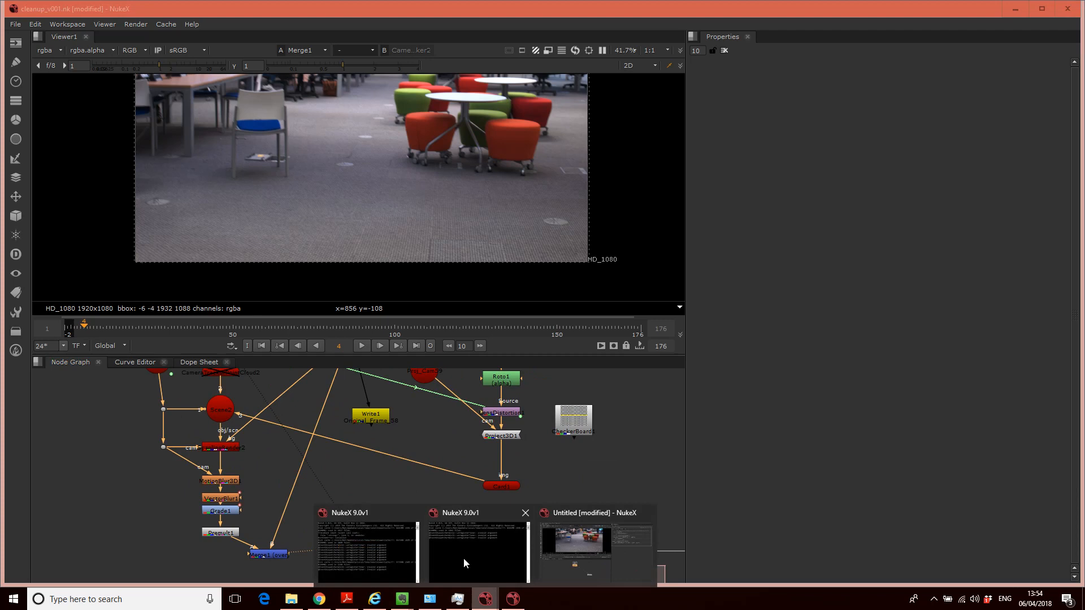
left_click(563, 563)
left_click_drag(493, 445, 440, 448)
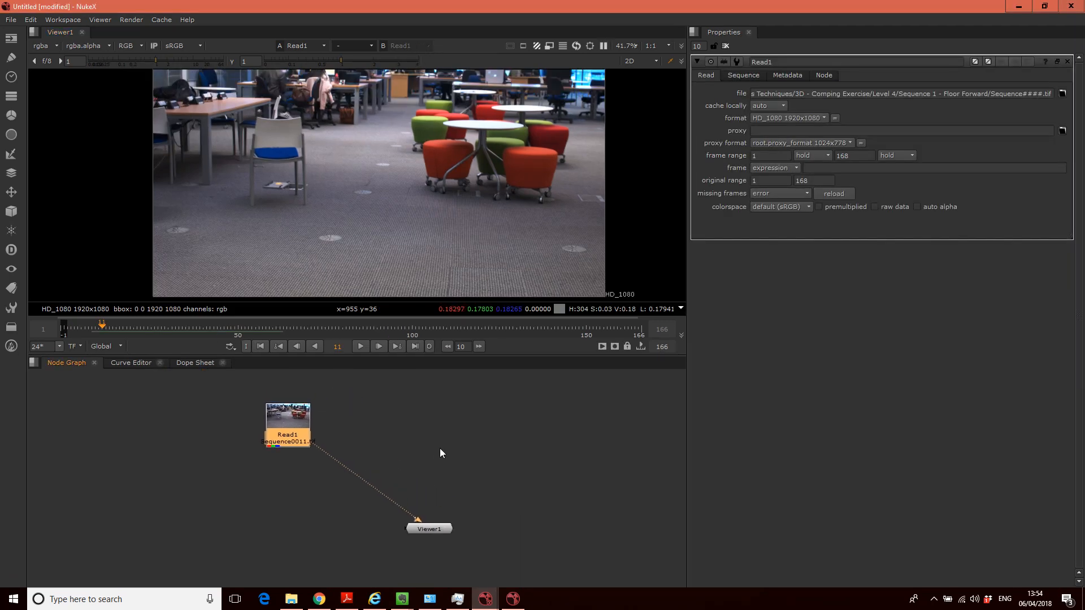
Step: Add a CameraTracker node after Read1, and arrange the tracker and Viewer1 below the plate
left_click(320, 463)
left_click(289, 427)
key("Tab")
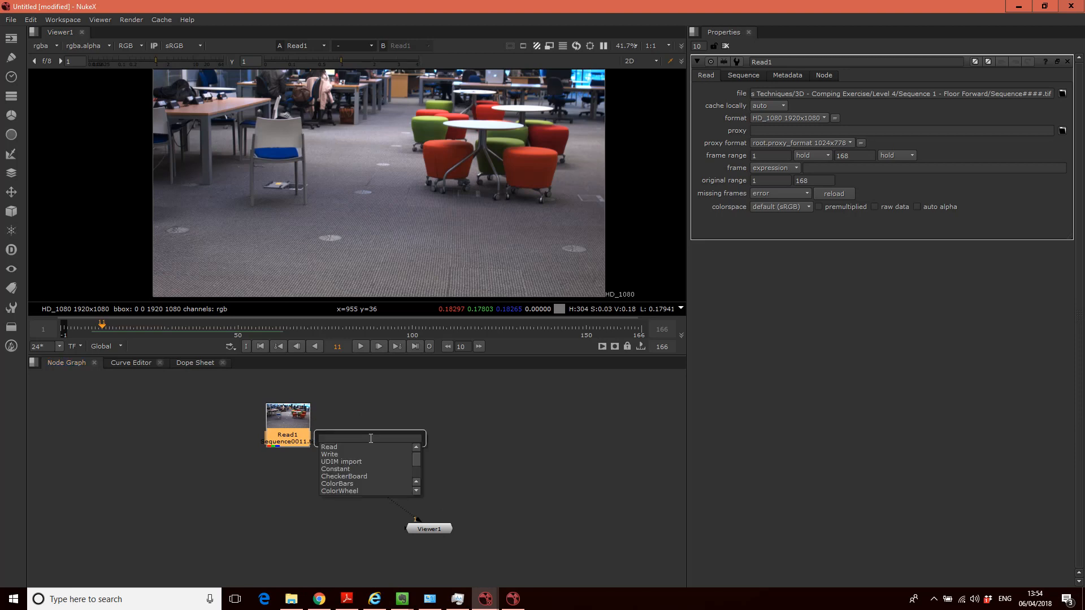
type("cam")
key("Down")
key("Down")
key("Down")
key("Return")
left_click_drag(310, 459, 293, 508)
left_click_drag(416, 533, 403, 551)
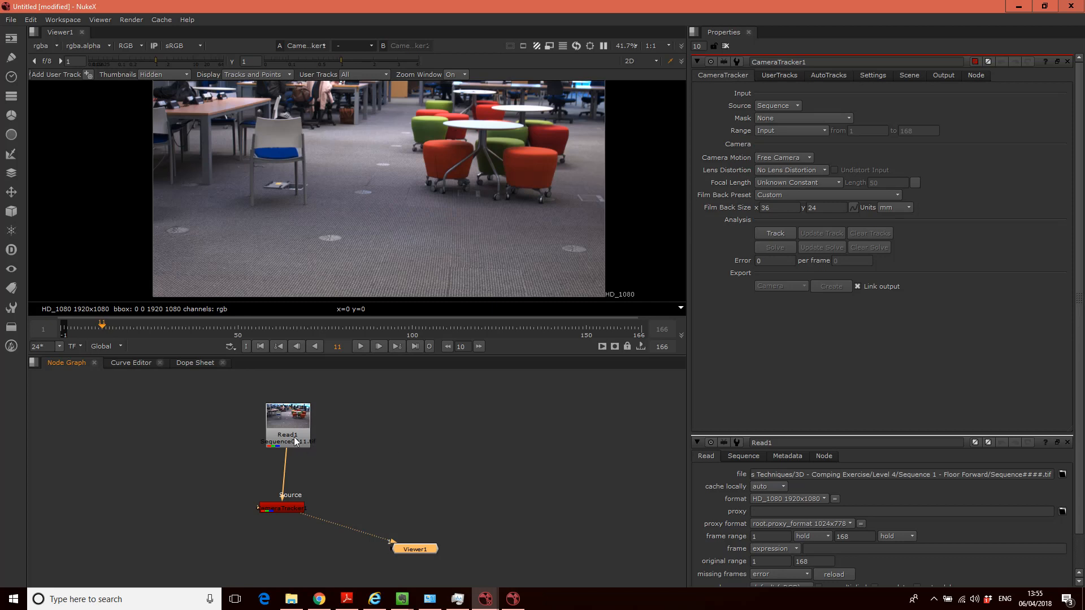
Step: Insert a ColorCorrect node between Read1 and the CameraTracker's Source input
left_click_drag(286, 470, 286, 470)
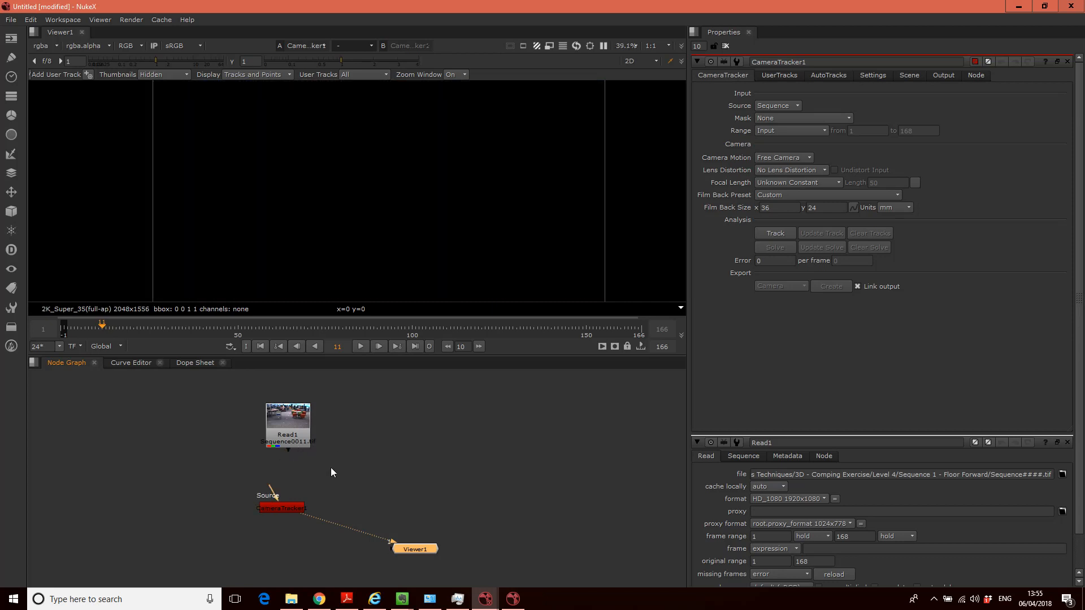
left_click(297, 439)
key("Tab")
type("colo")
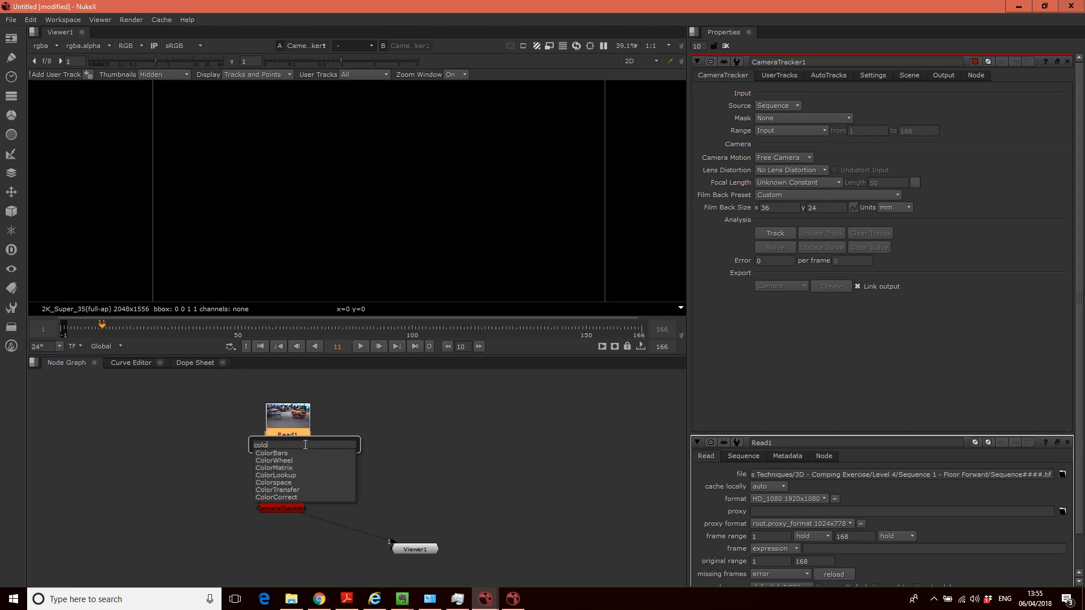
left_click(291, 497)
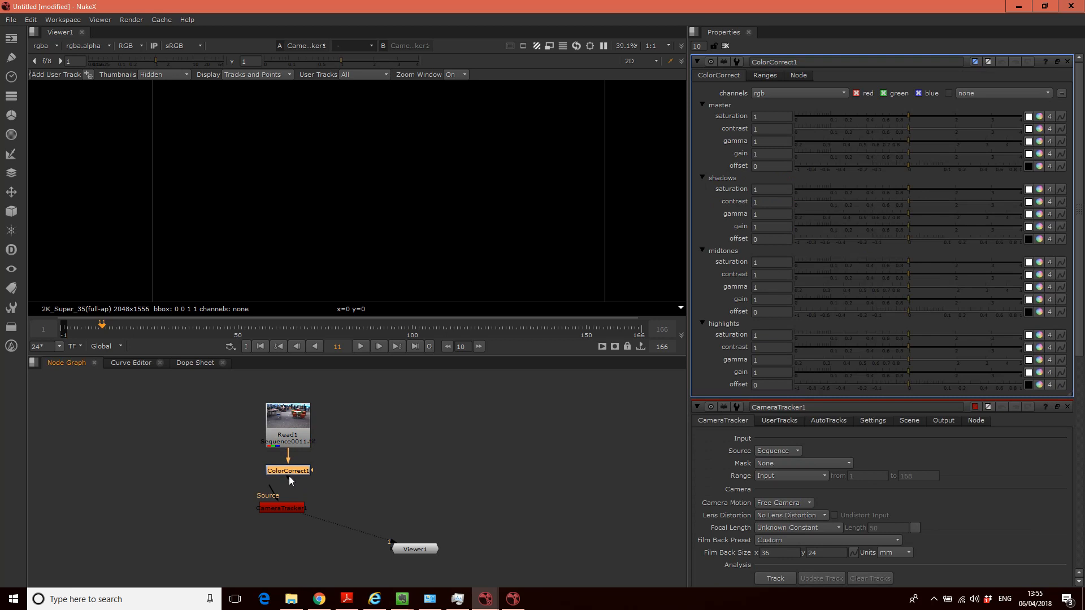
left_click_drag(288, 503, 293, 477)
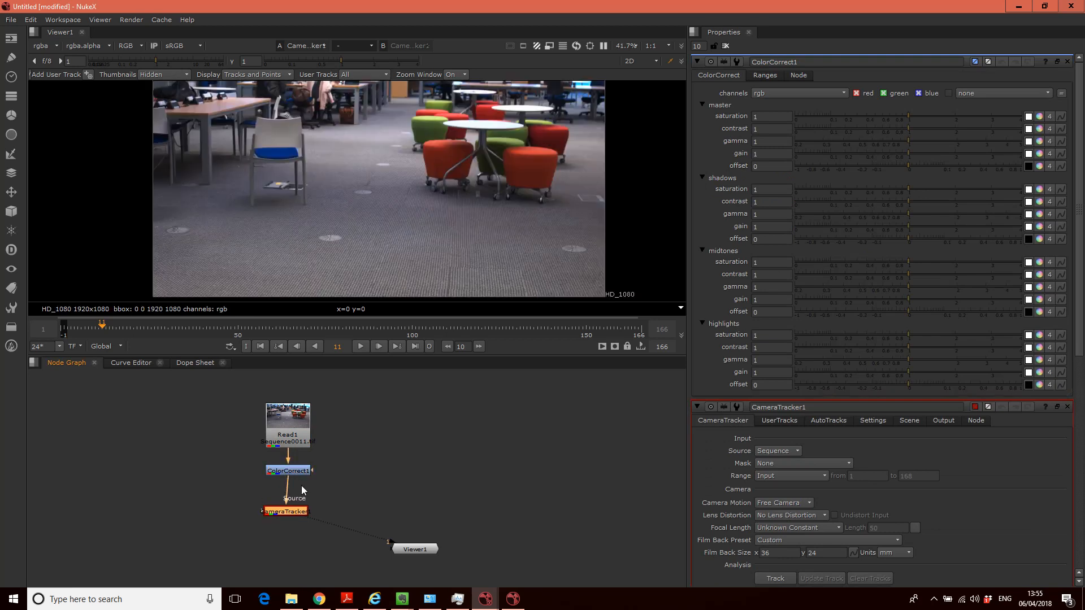
Step: View ColorCorrect1 through the viewer's second input and examine its shadow, midtone and highlight ranges
left_click(293, 470)
key("2")
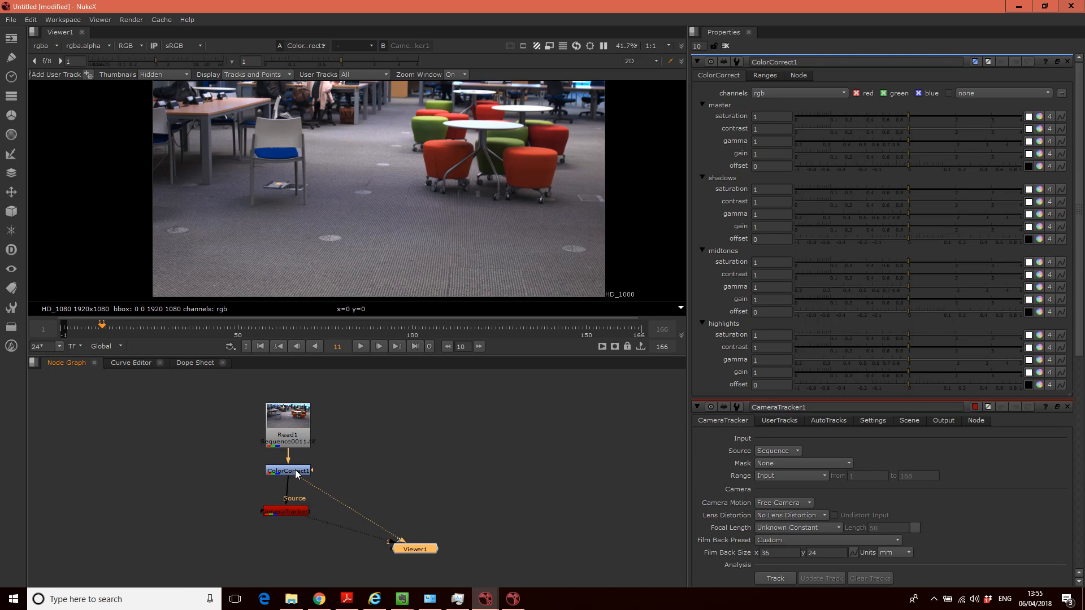
left_click(766, 75)
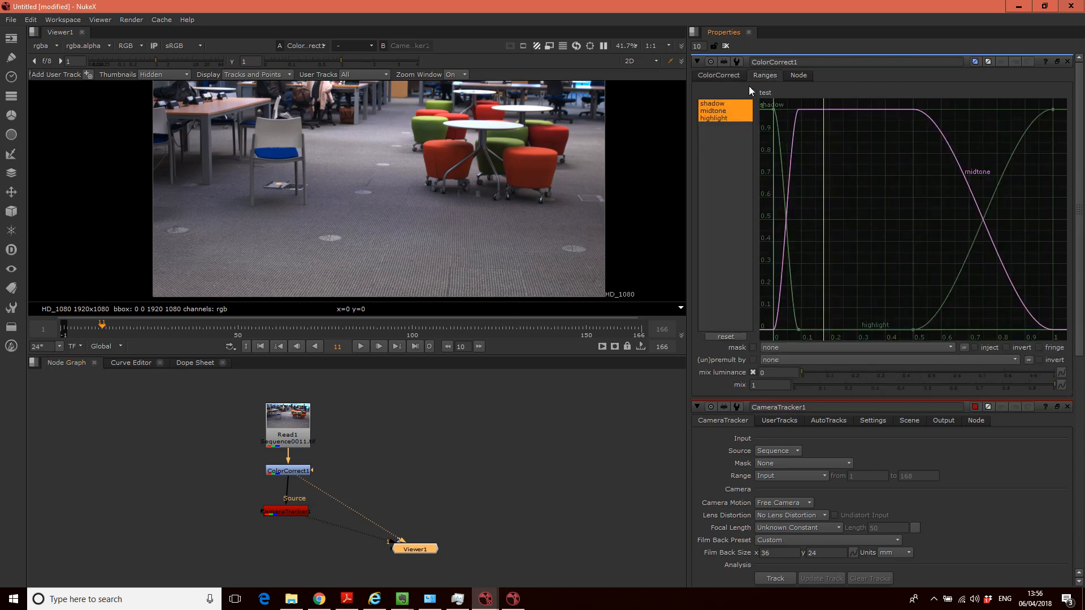
left_click(489, 412)
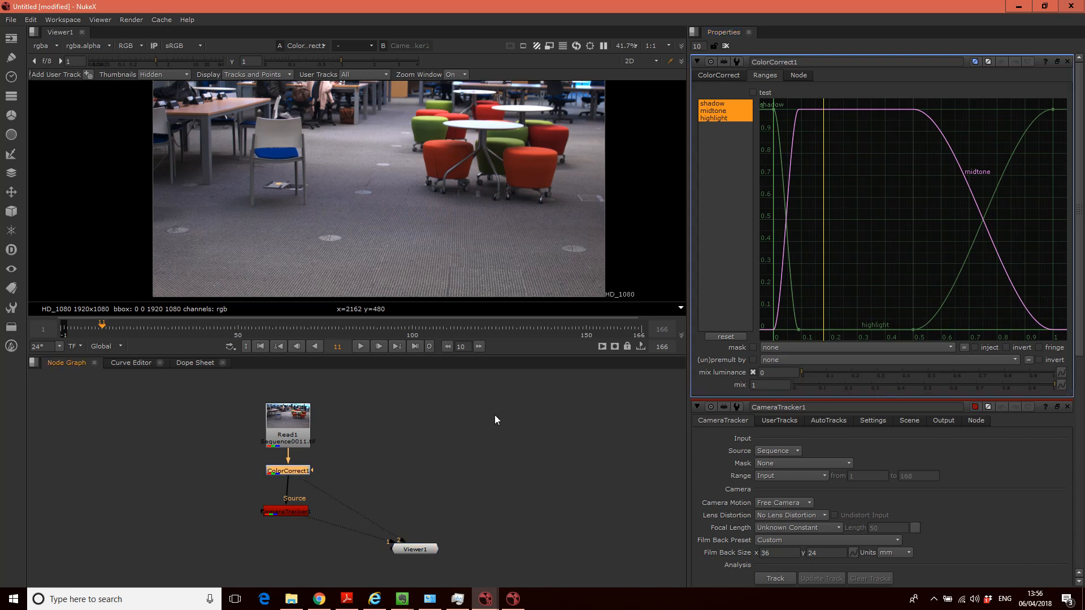
Step: Replace ColorCorrect1 with a ColorLookup node between Read1 and the CameraTracker, spaced evenly below the plate
left_click(301, 472)
key("Delete")
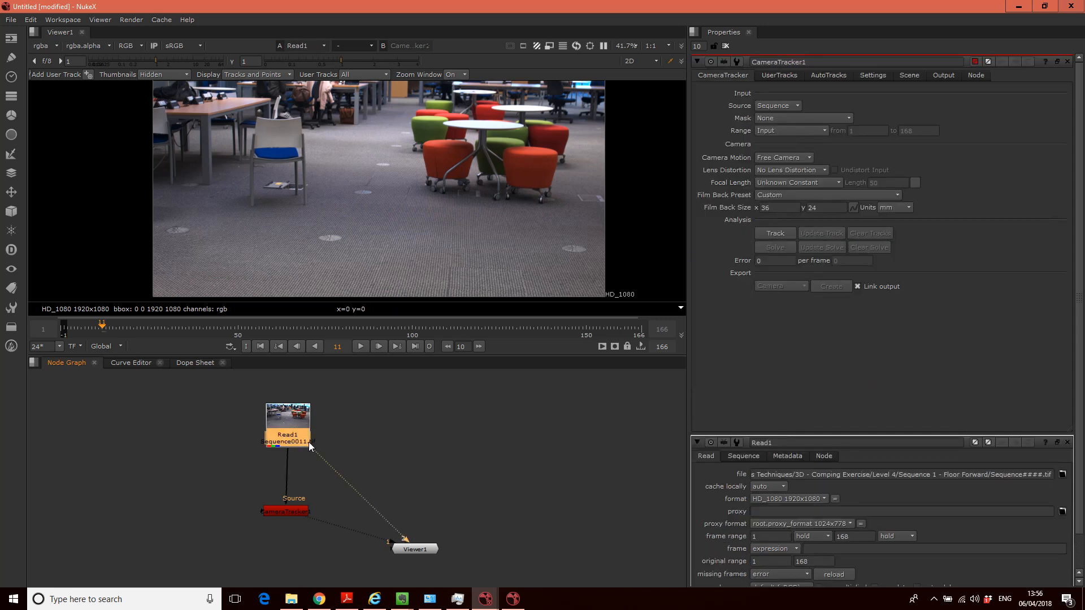
key("Tab")
type("color")
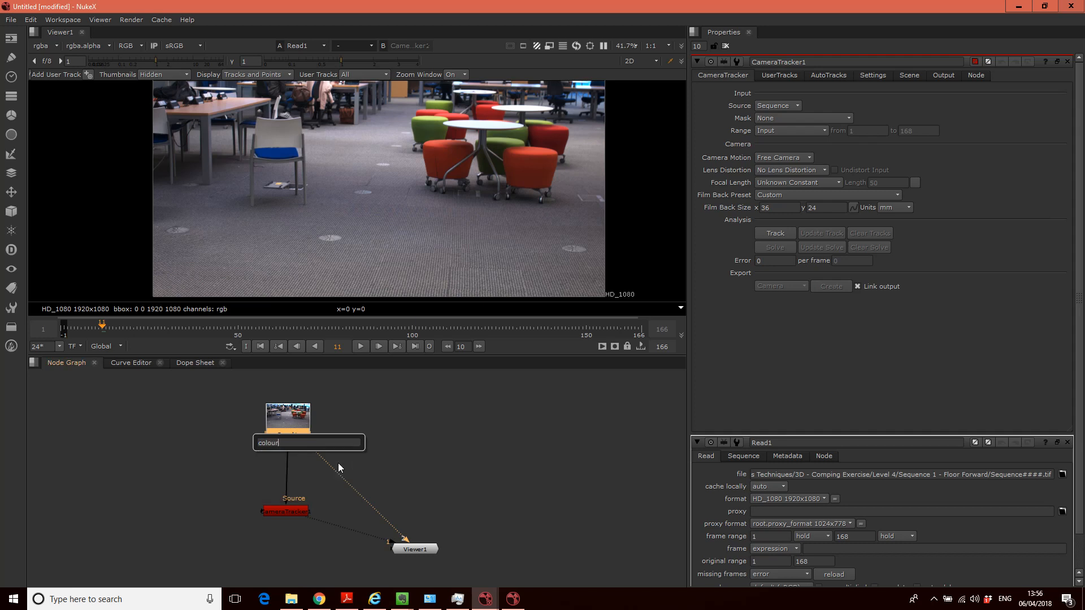
type("loo")
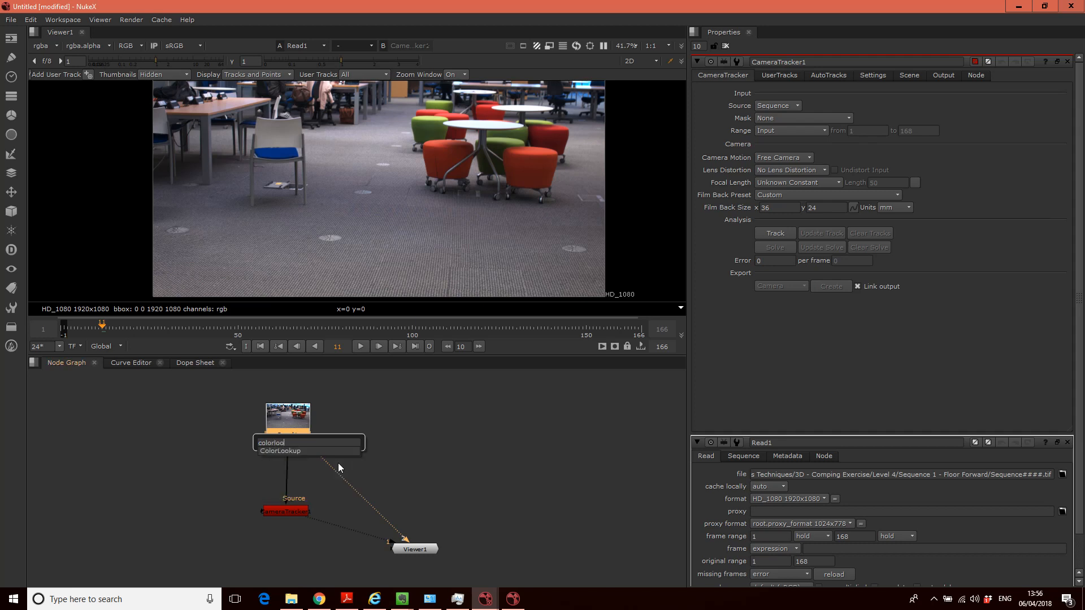
key("Return")
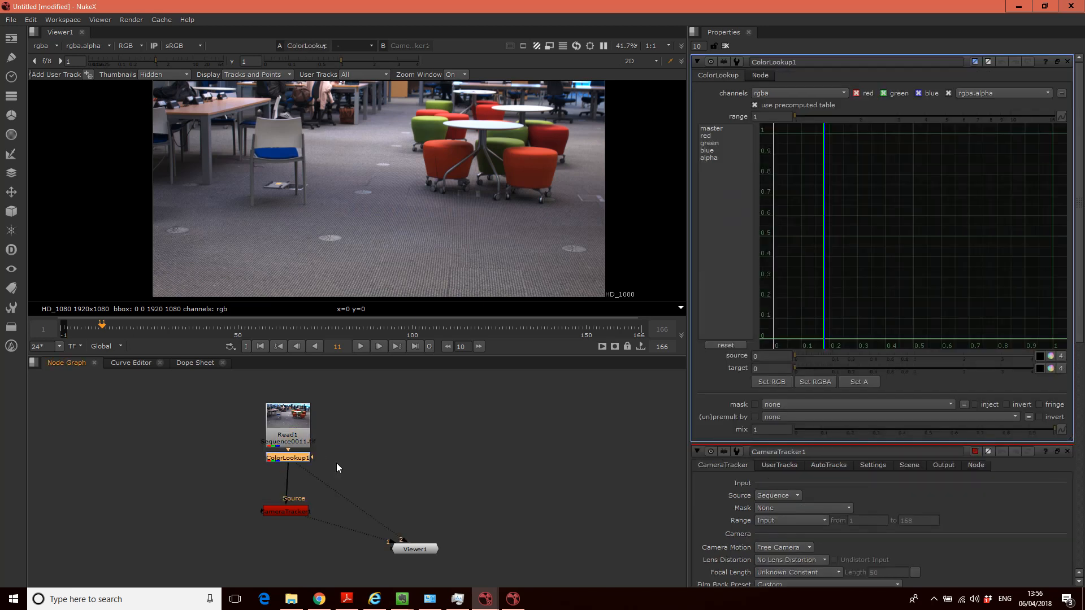
left_click_drag(288, 466, 291, 474)
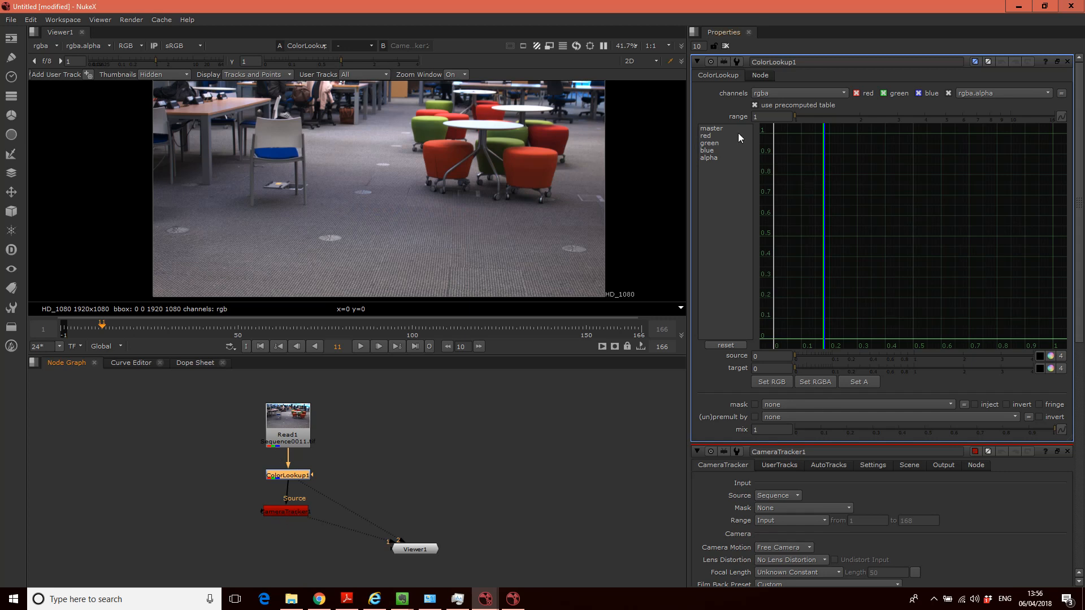
Step: Shape ColorLookup1's master curve into a gentle S-curve by lowering the shadow tangent and raising the highlight tangent
left_click(713, 129)
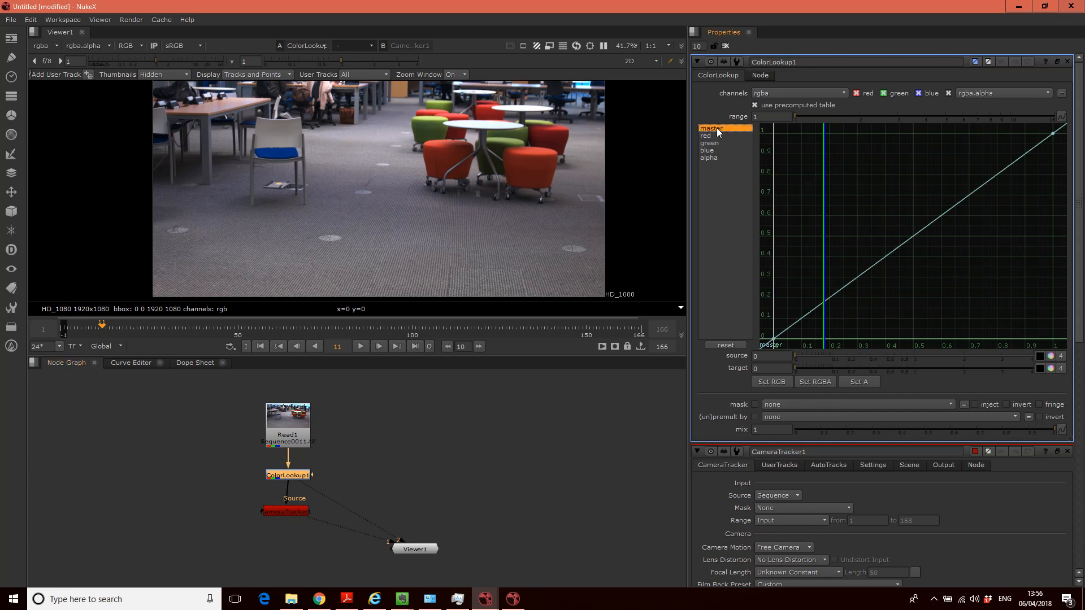
left_click(773, 339)
left_click_drag(804, 317, 820, 320)
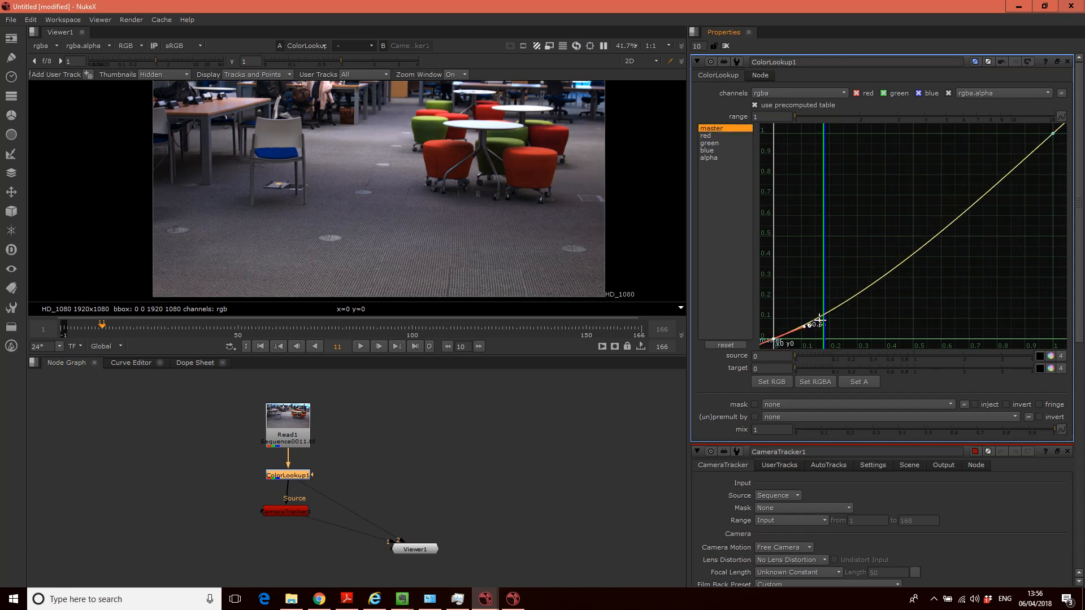
left_click(1053, 134)
left_click_drag(1027, 157, 1011, 148)
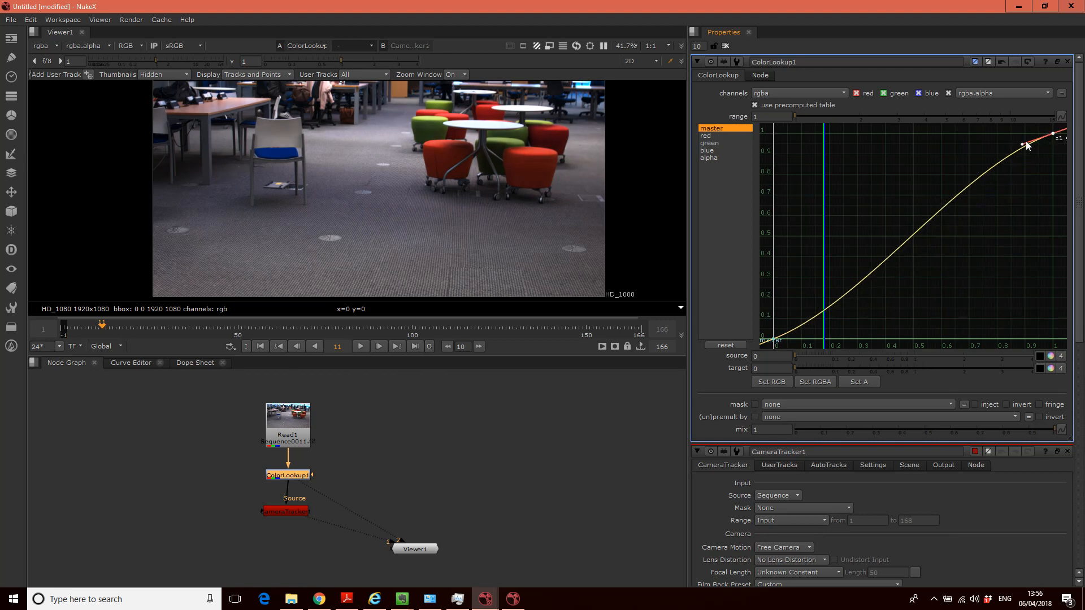
left_click_drag(1022, 144, 1021, 141)
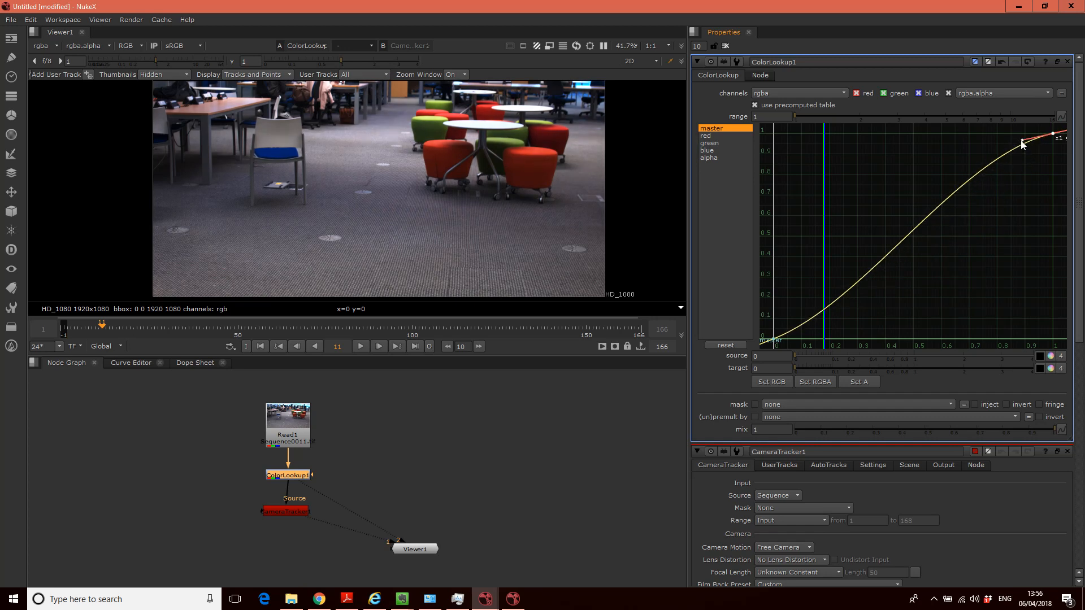
left_click(774, 339)
left_click(774, 340)
left_click_drag(803, 328, 803, 323)
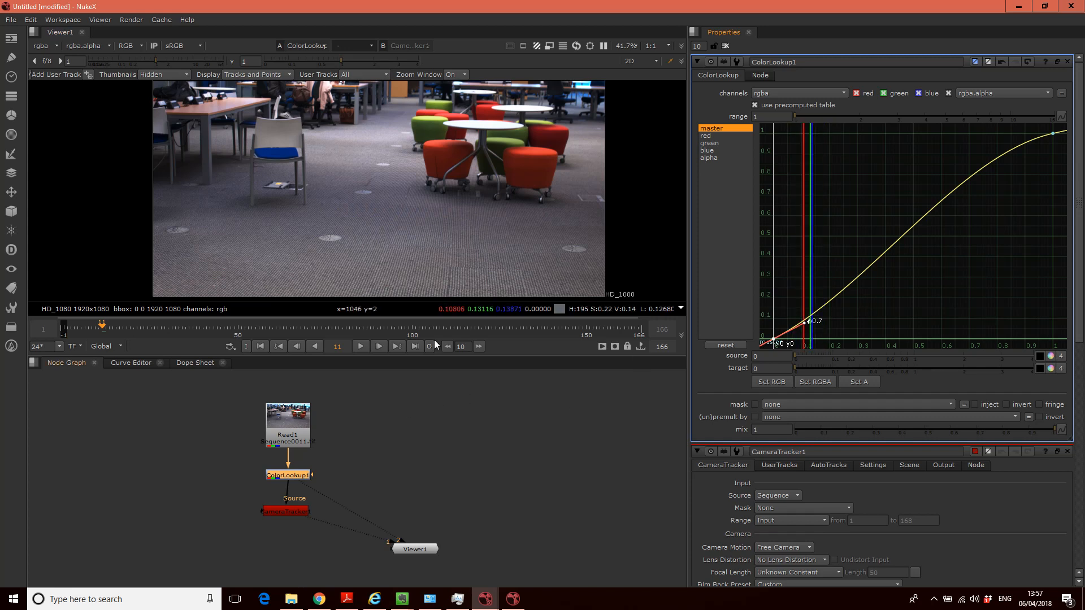
Step: Open the CameraTracker1 properties, keep Sequence source and Free Camera motion, and set Lens Distortion to Unknown Lens
left_click(293, 512)
double_click(288, 511)
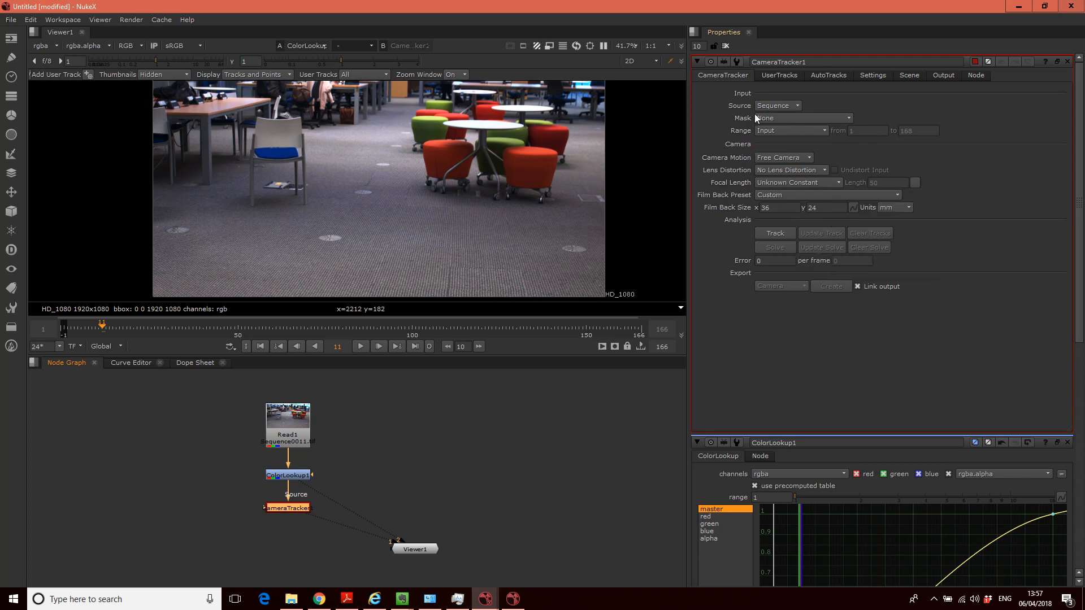
left_click(776, 105)
left_click(864, 107)
left_click(802, 159)
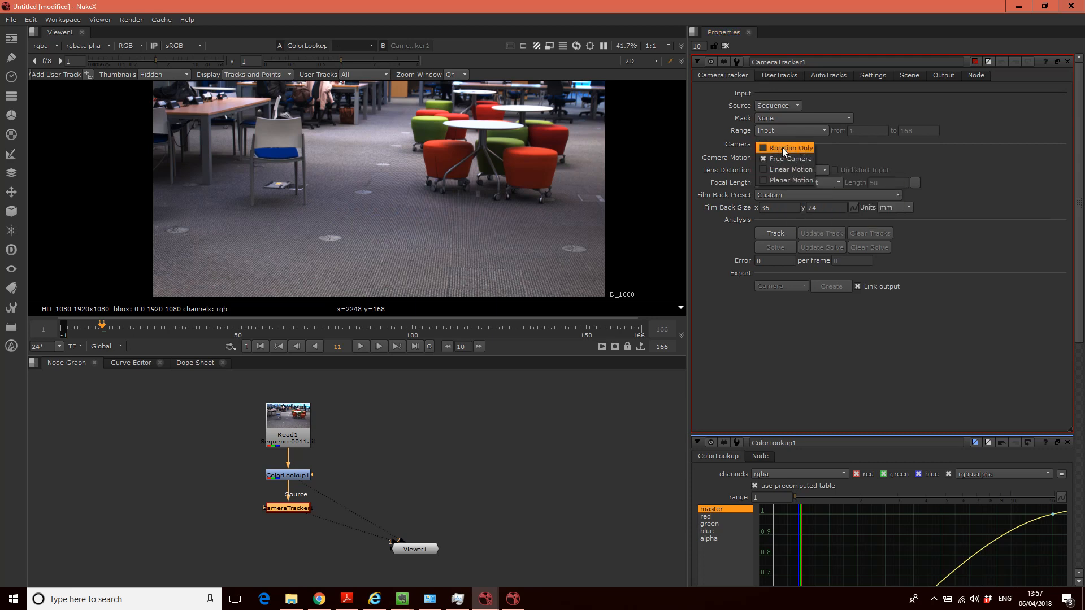
left_click(841, 151)
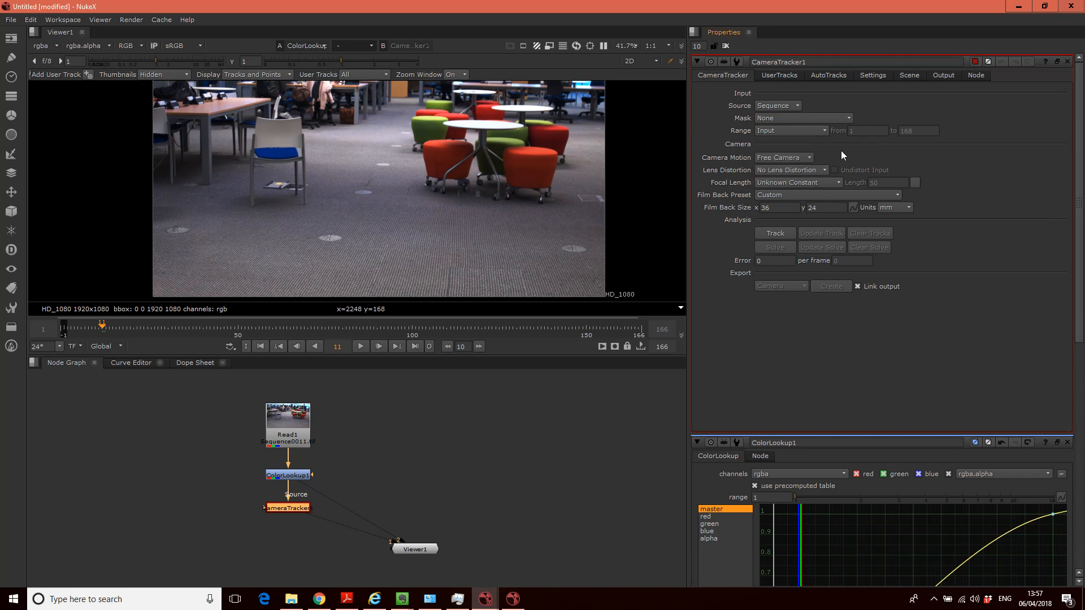
left_click(790, 172)
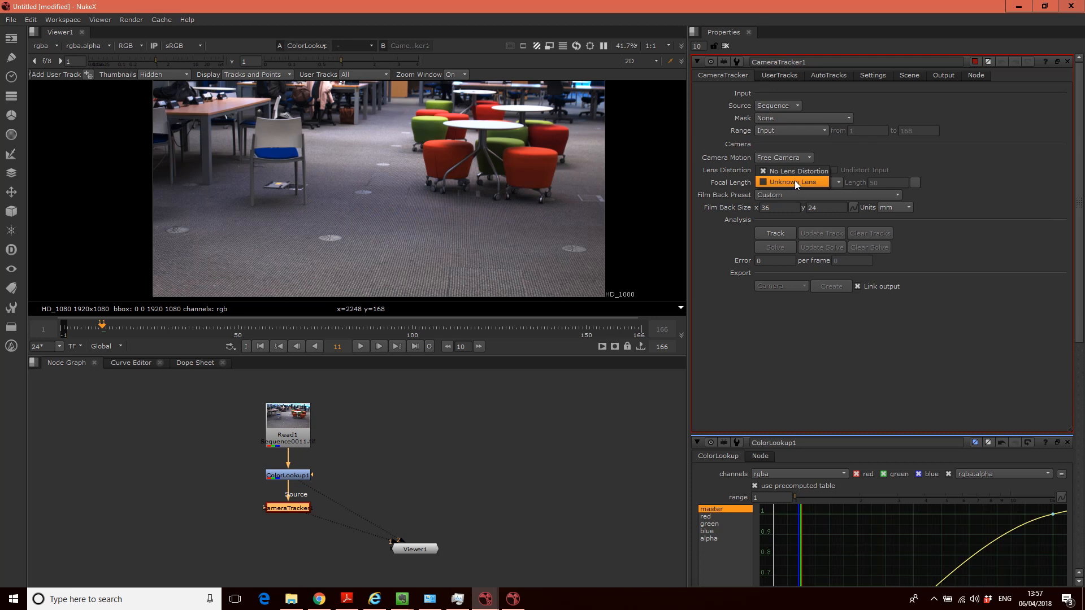
left_click(780, 182)
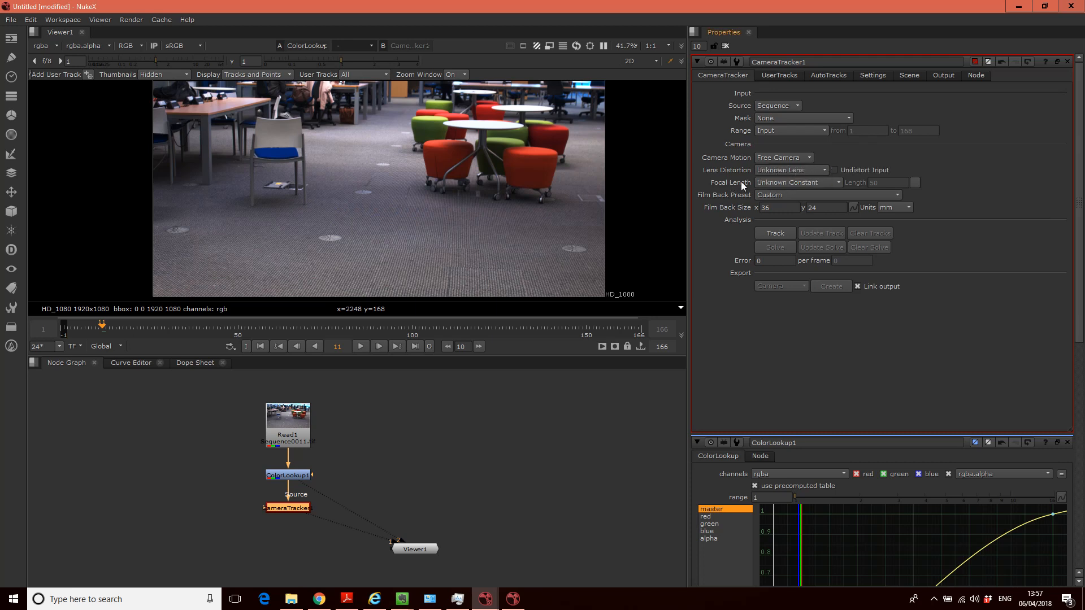
Step: Set the CameraTracker's focal length to Known with a length of 24
left_click(822, 182)
left_click(795, 141)
double_click(880, 182)
type("24")
left_click(824, 182)
left_click(825, 182)
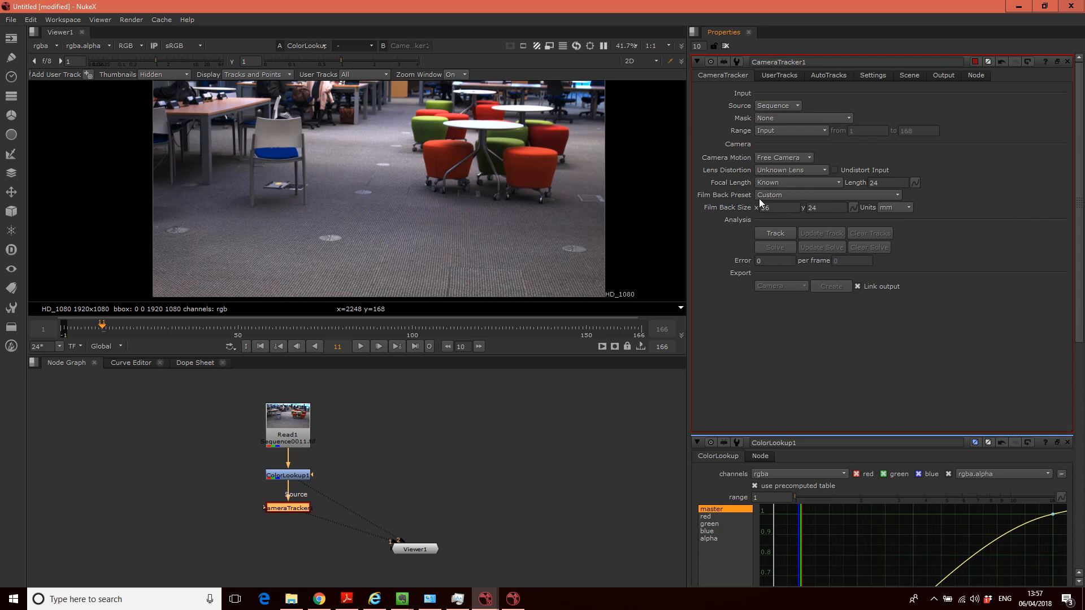
Step: Set the CameraTracker's film back preset to the Black Magic Cinema Camera 2k
left_click(820, 197)
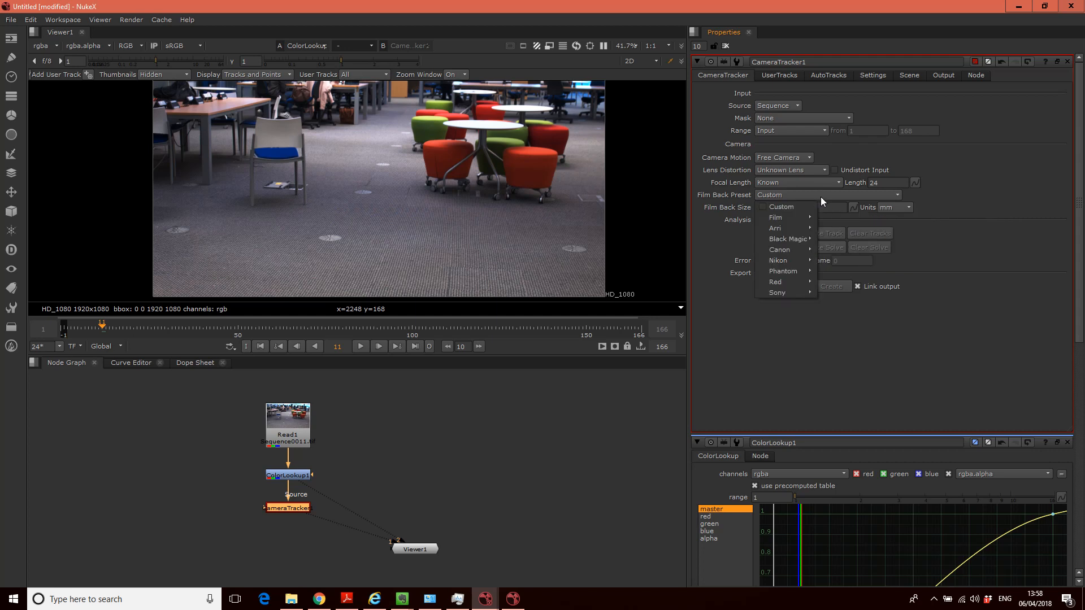
mouse_move(792, 240)
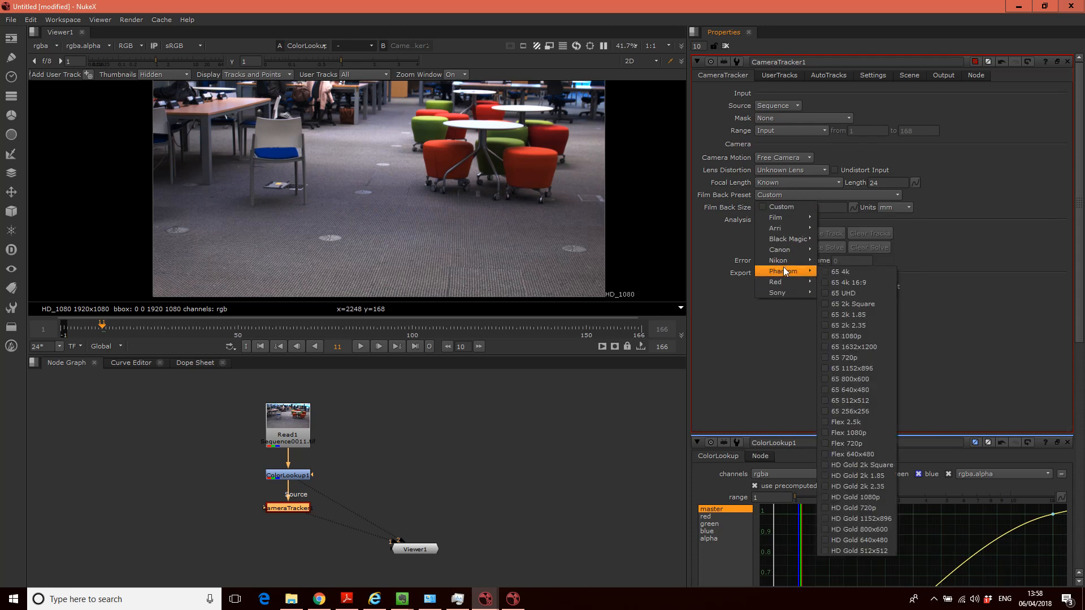
mouse_move(790, 286)
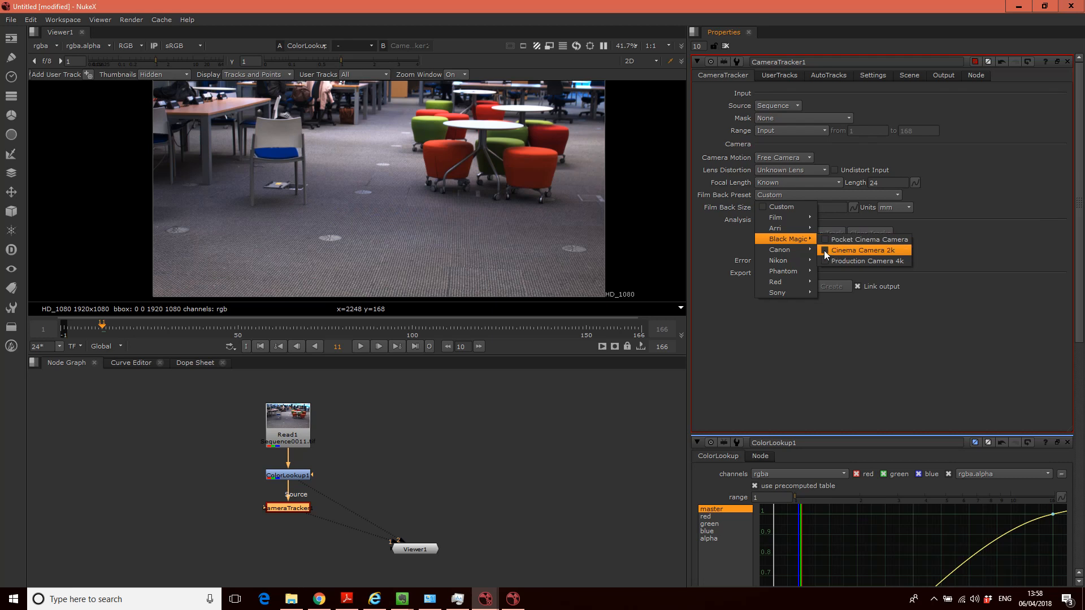
left_click(825, 254)
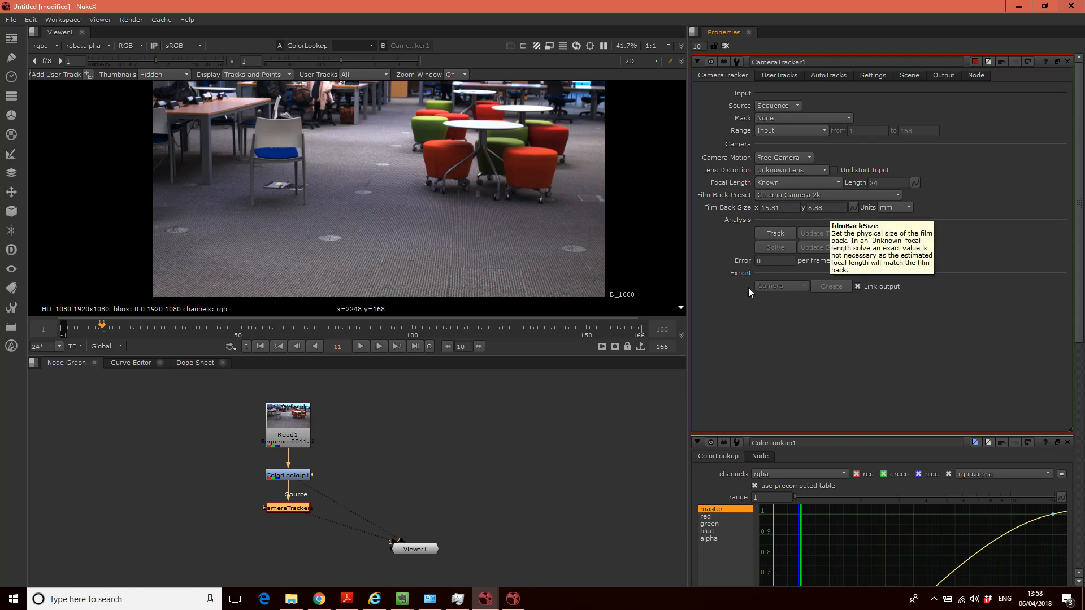
Step: Look through the CameraTracker's user tracks, auto tracks, settings, scene and output options
left_click(839, 75)
left_click(875, 76)
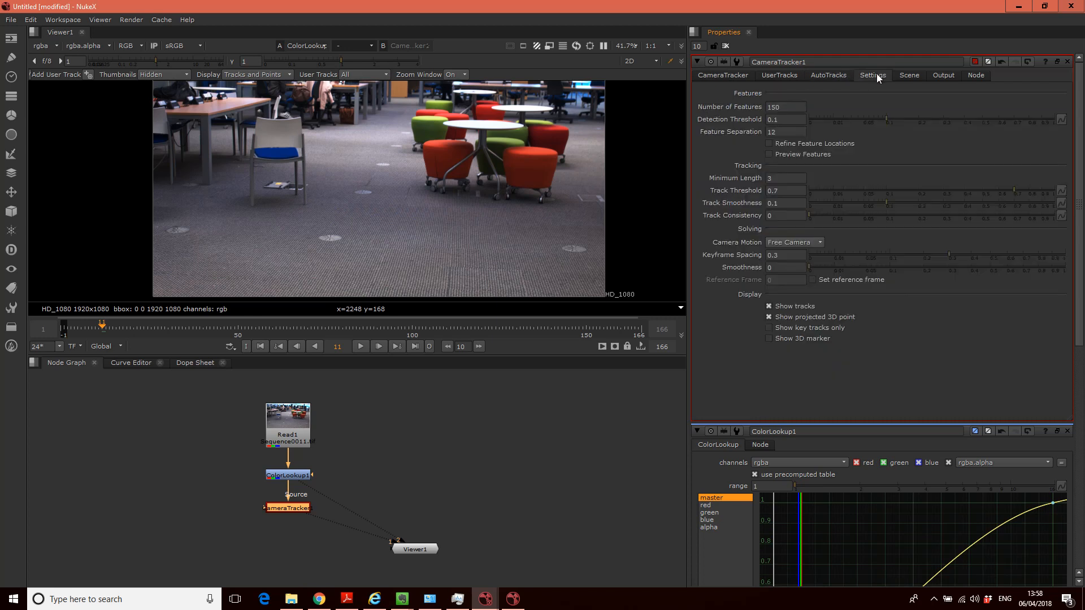
left_click(791, 77)
left_click(832, 76)
left_click(870, 75)
left_click(905, 76)
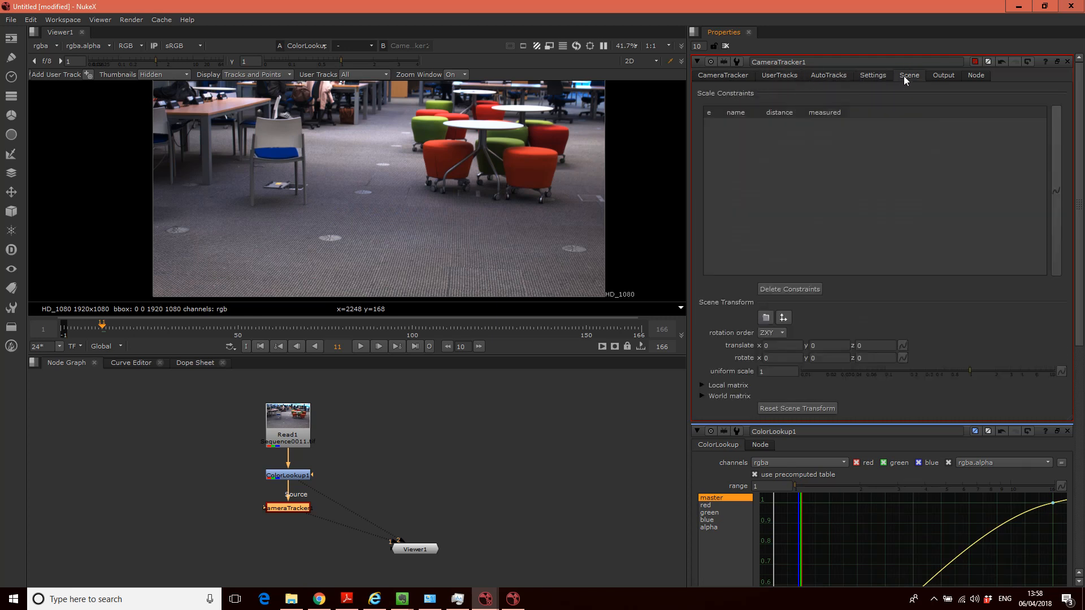
left_click(938, 76)
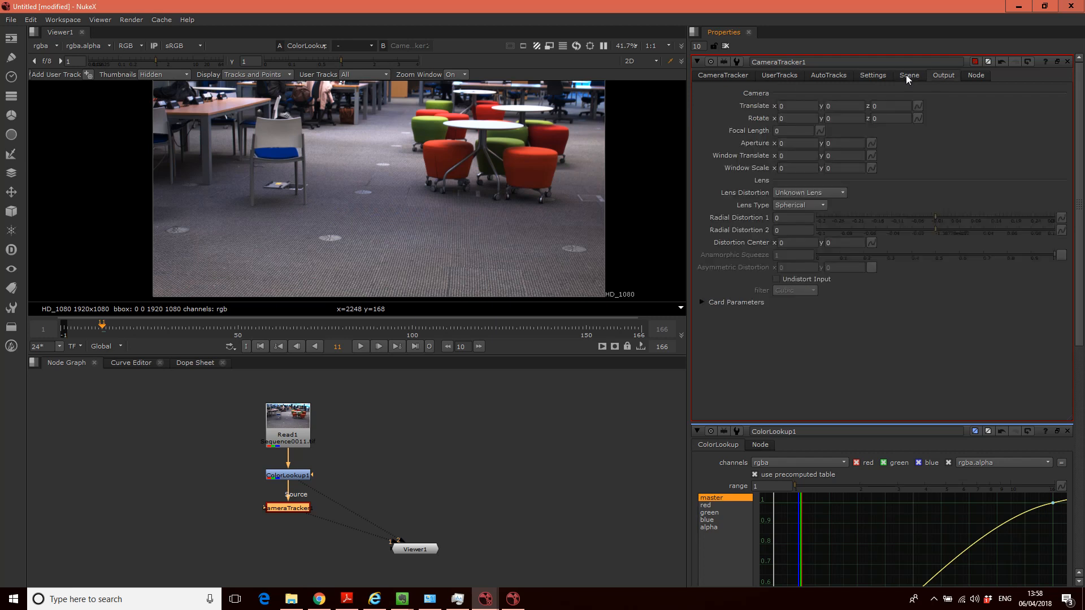
Step: Enable Preview Features in the CameraTracker settings and set Number of Features to 400
left_click(872, 76)
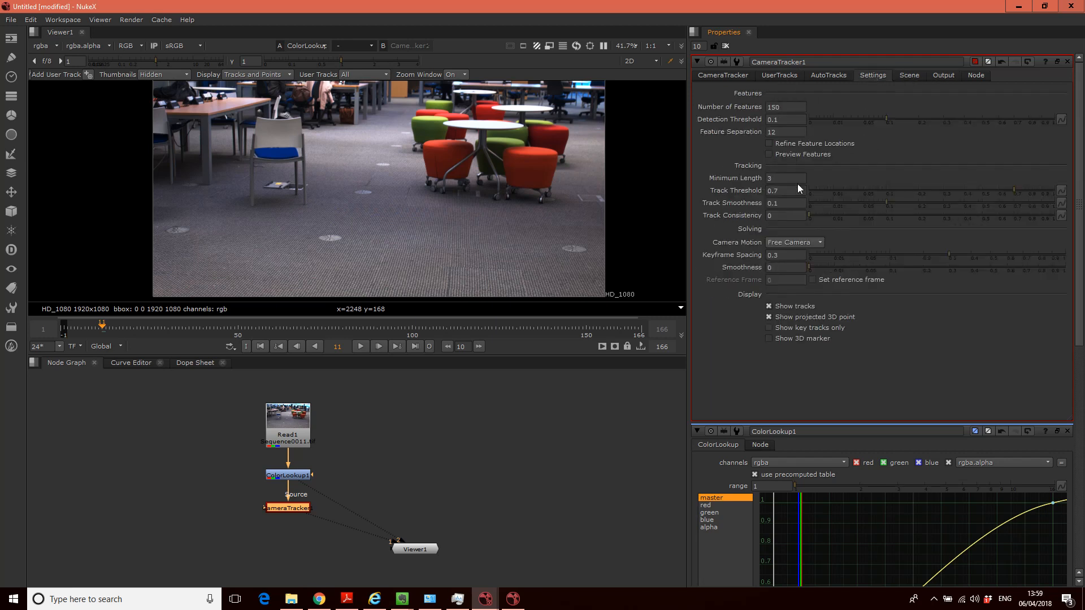
left_click(790, 107)
left_click(769, 154)
left_click_drag(783, 106, 750, 103)
type("5")
key("BackSpace")
type("400")
key("Return")
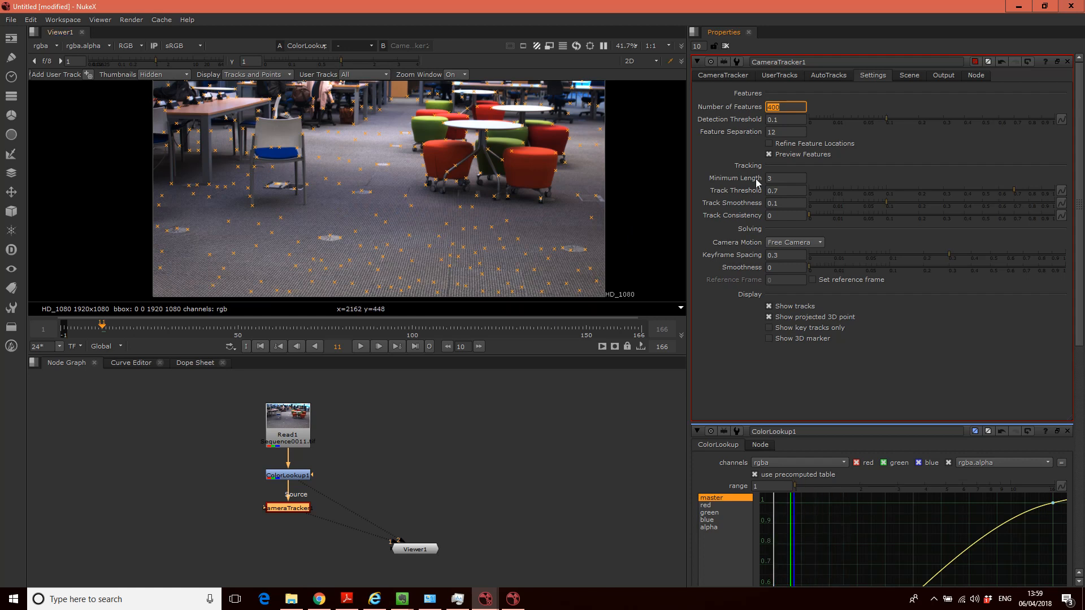
Step: Raise the feature Detection Threshold to 0.235 and set the tracking Minimum Length to 10
left_click(890, 118)
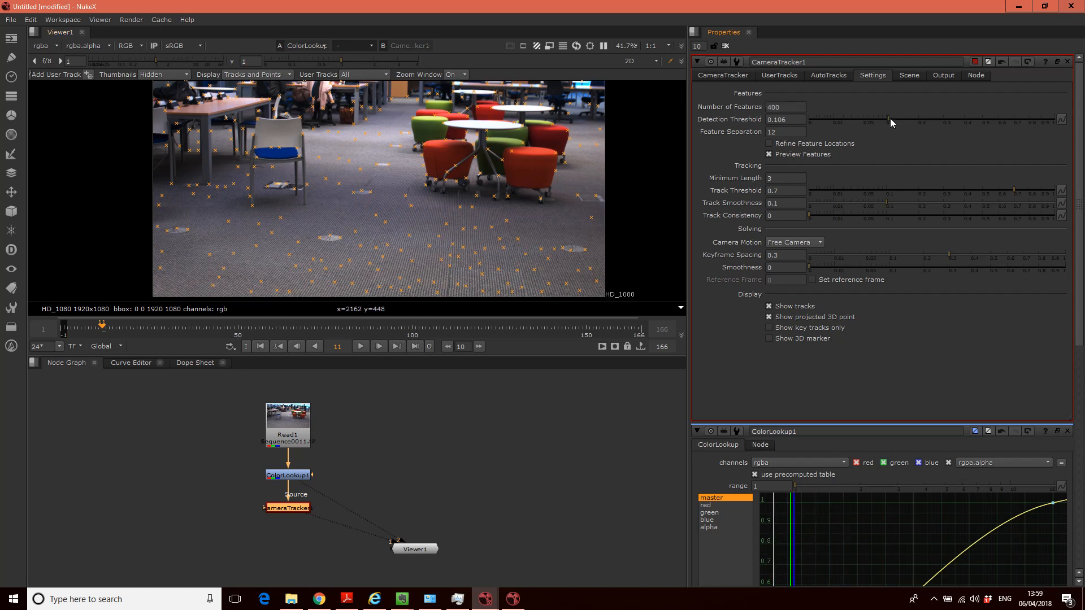
left_click(928, 118)
left_click(766, 178)
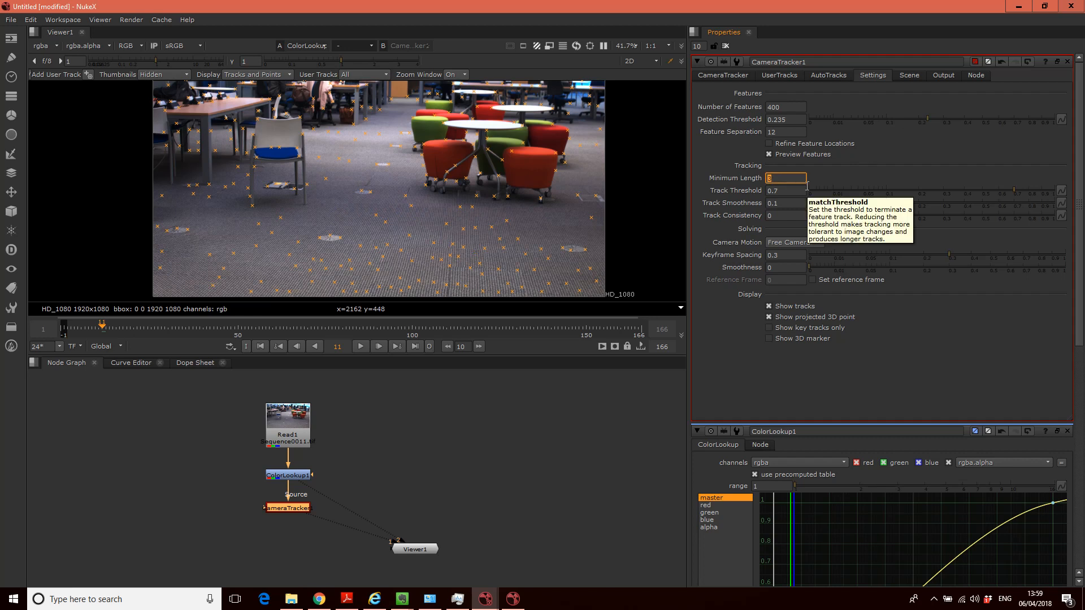
type("10")
key("Return")
left_click(836, 171)
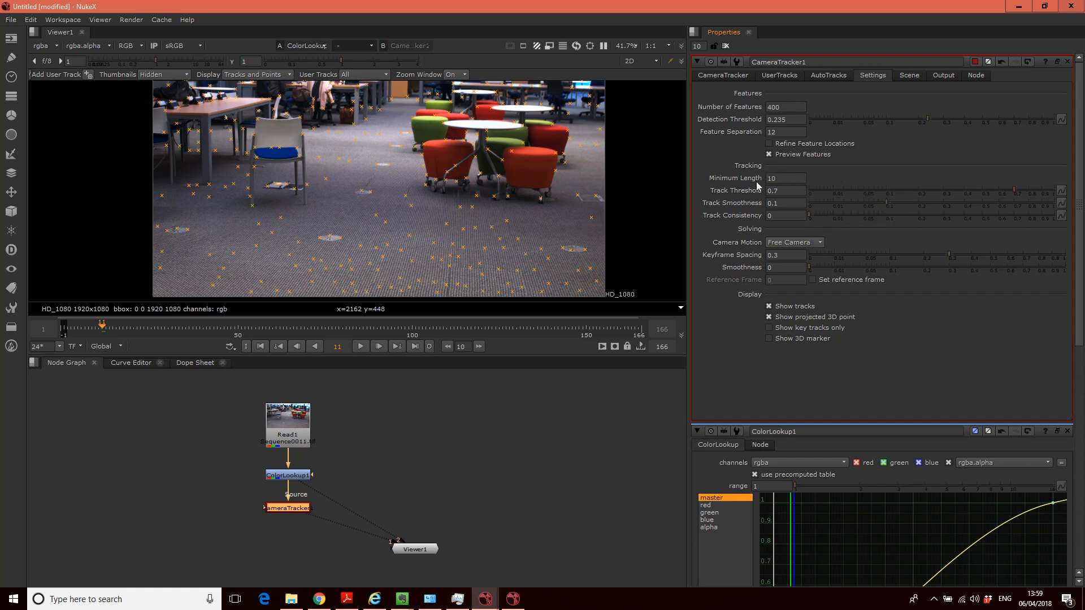
left_click(784, 181)
Step: Track the sequence with CameraTracker1 and inspect the feature tracks over the whole image at frame 35
left_click(721, 77)
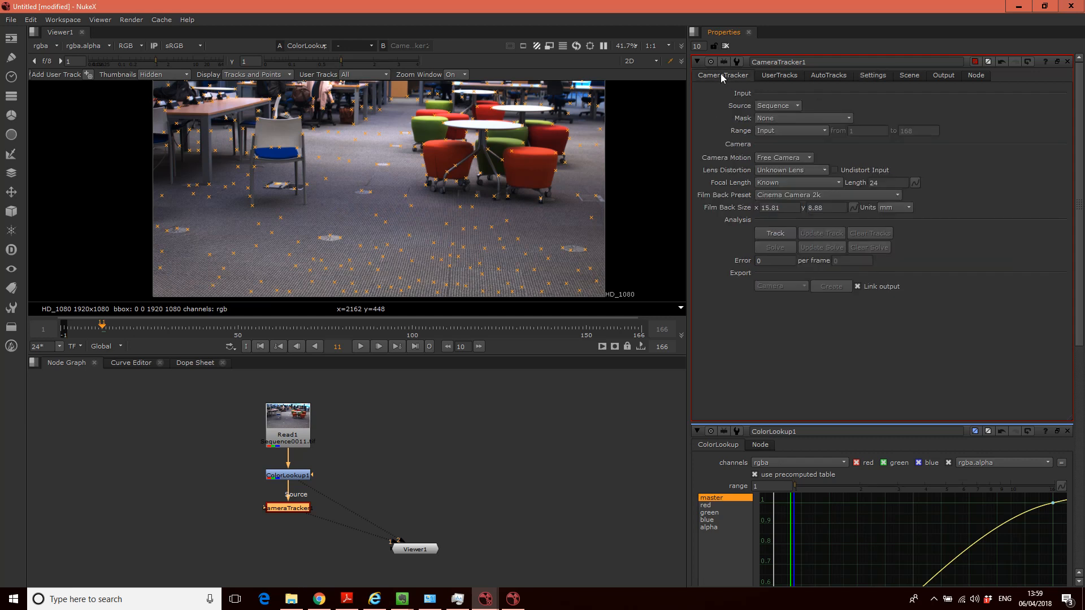
left_click(784, 232)
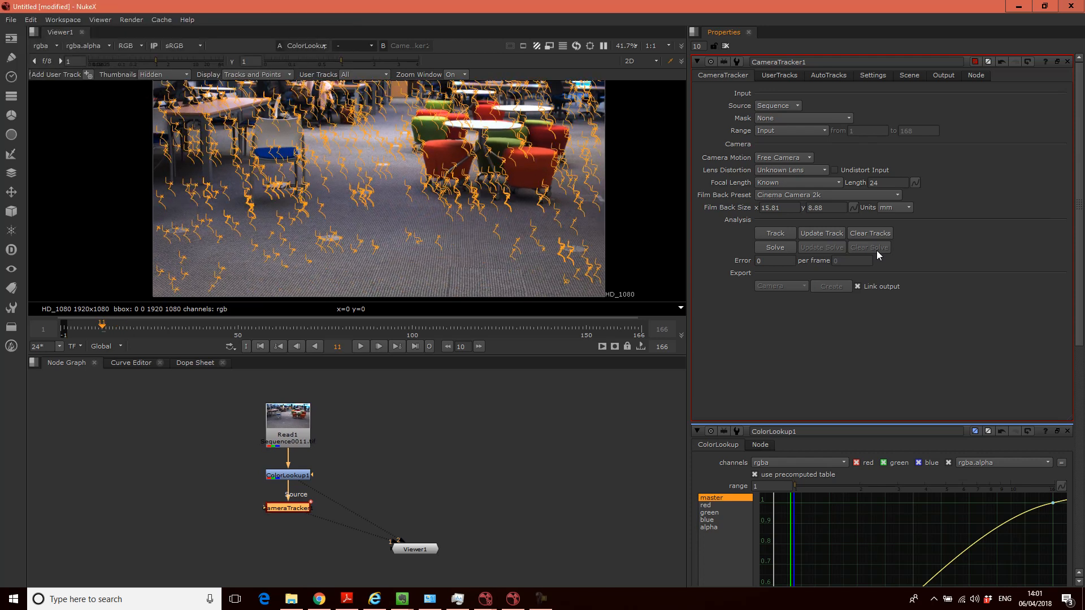
left_click_drag(106, 326, 186, 326)
scroll(405, 189, "down", 1)
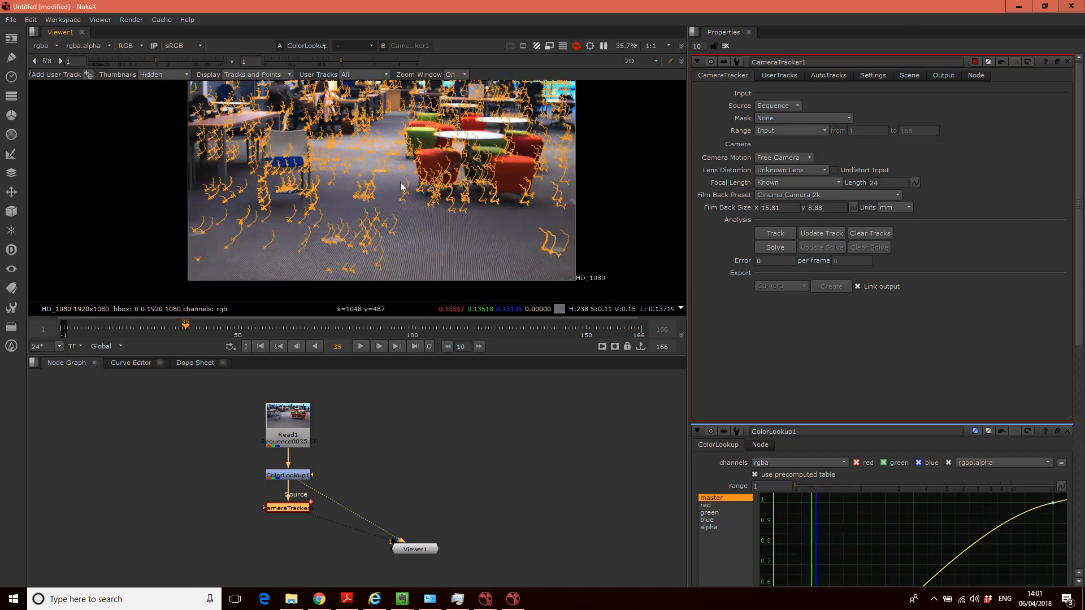
left_click_drag(414, 174, 420, 209)
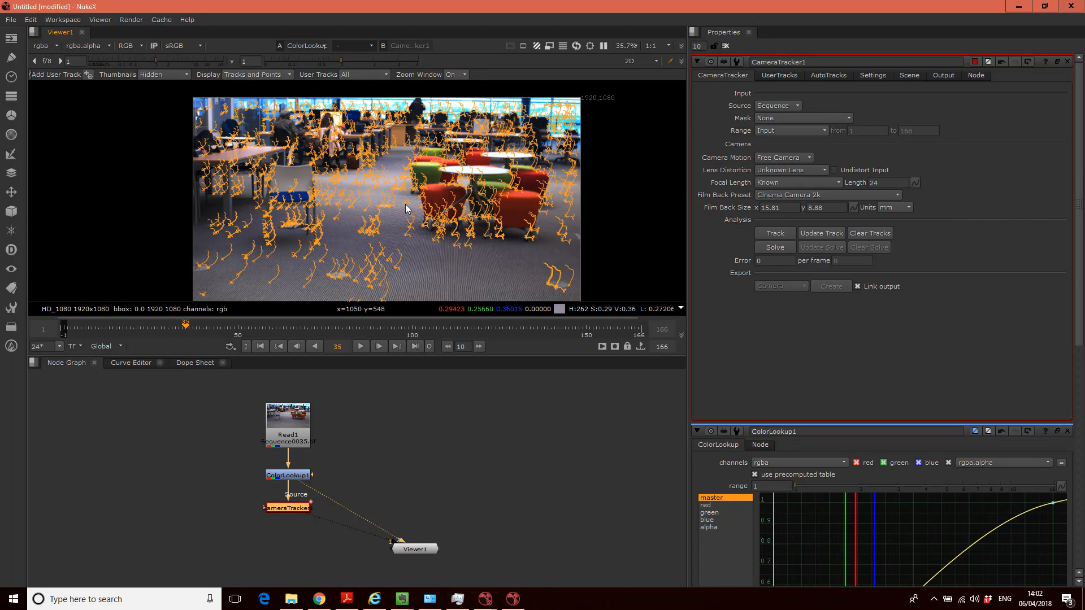
Step: Check the feature tracks over the floor at frame 19 and solve the camera from the tracked features
scroll(405, 209, "up", 3)
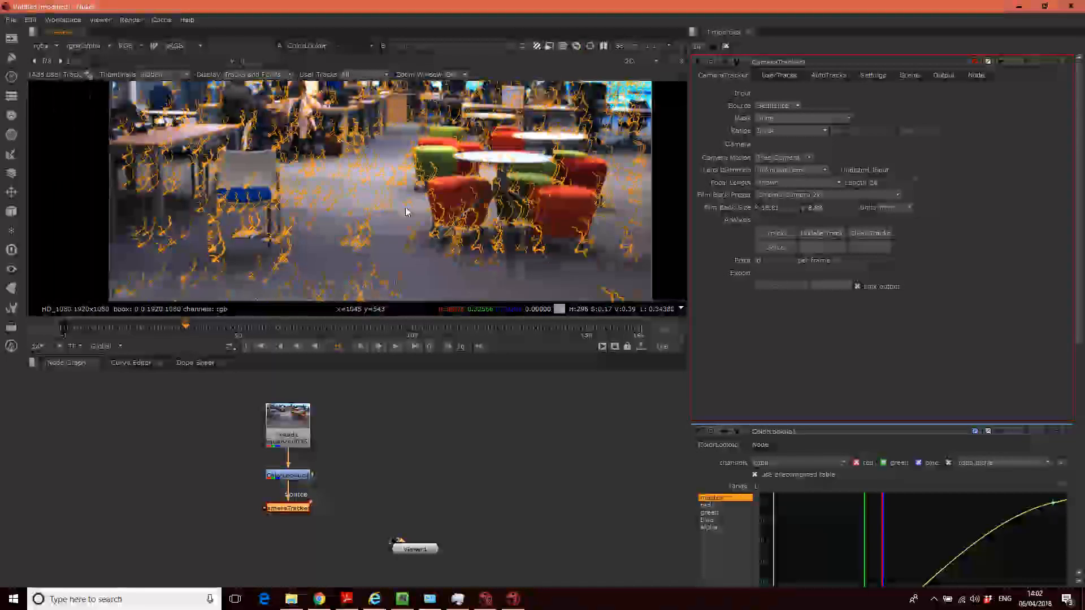
scroll(405, 210, "down", 1)
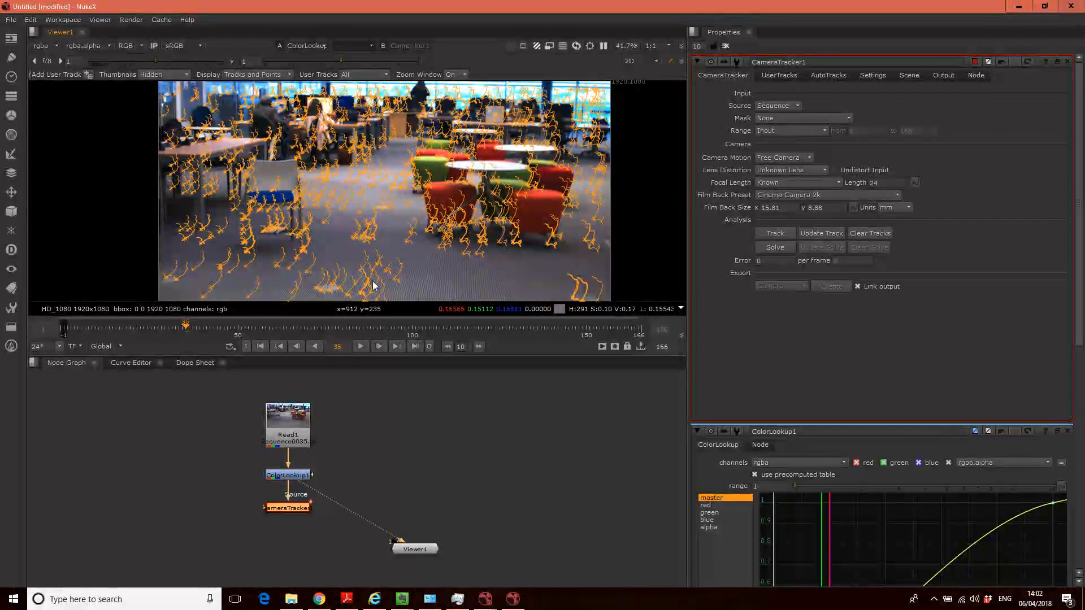
mouse_move(199, 327)
left_mouse_down()
mouse_move(494, 336)
mouse_move(131, 328)
left_mouse_up()
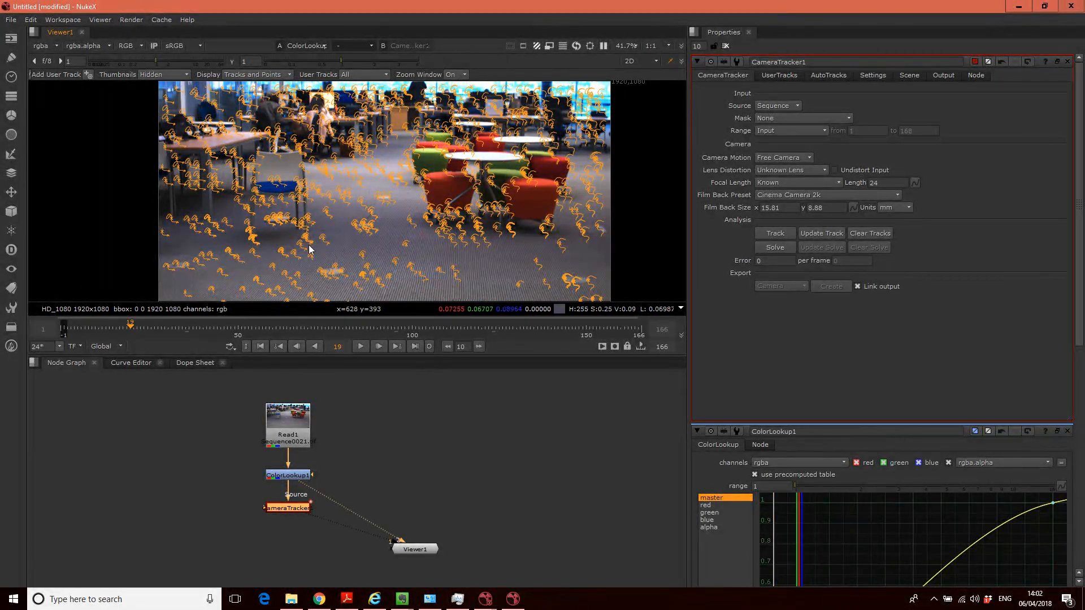
left_click(775, 248)
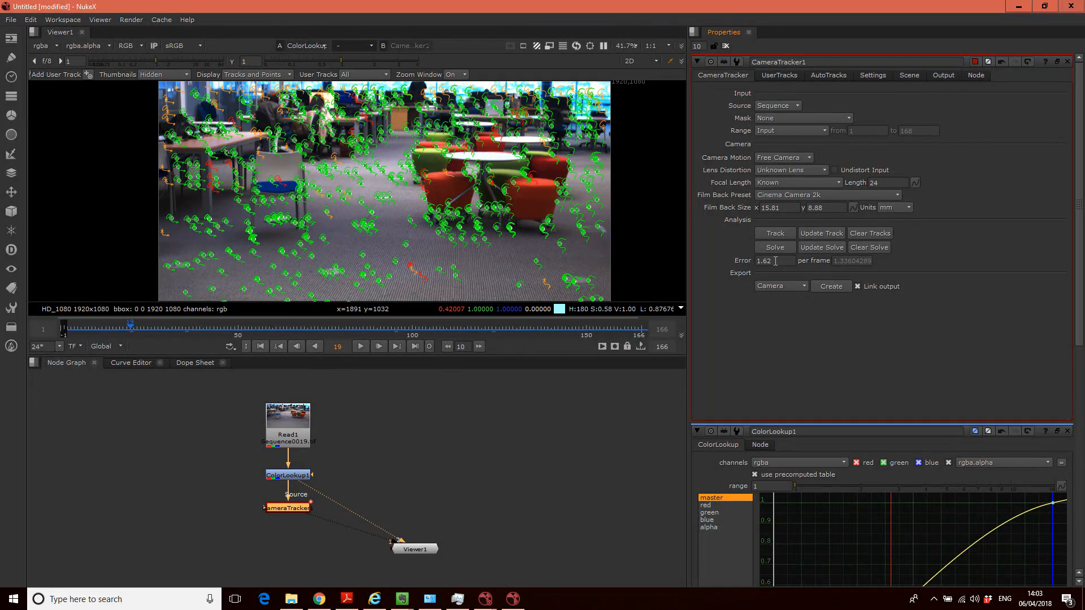
mouse_move(775, 261)
mouse_move(757, 287)
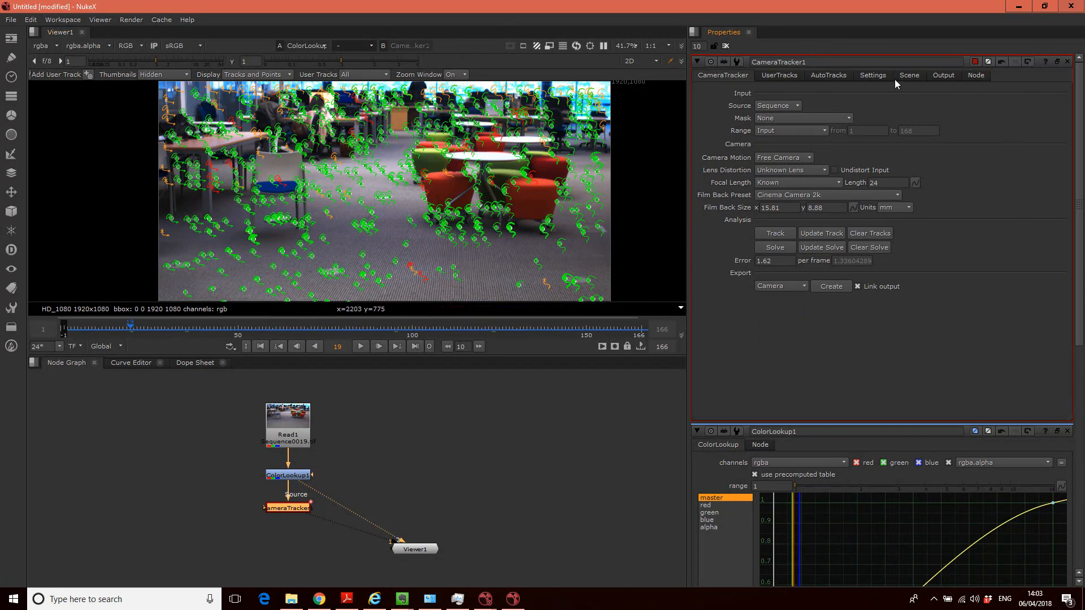
Step: Examine the Min Length, Solve Error and error - min curves in the CameraTracker's auto-track graph
left_click(809, 77)
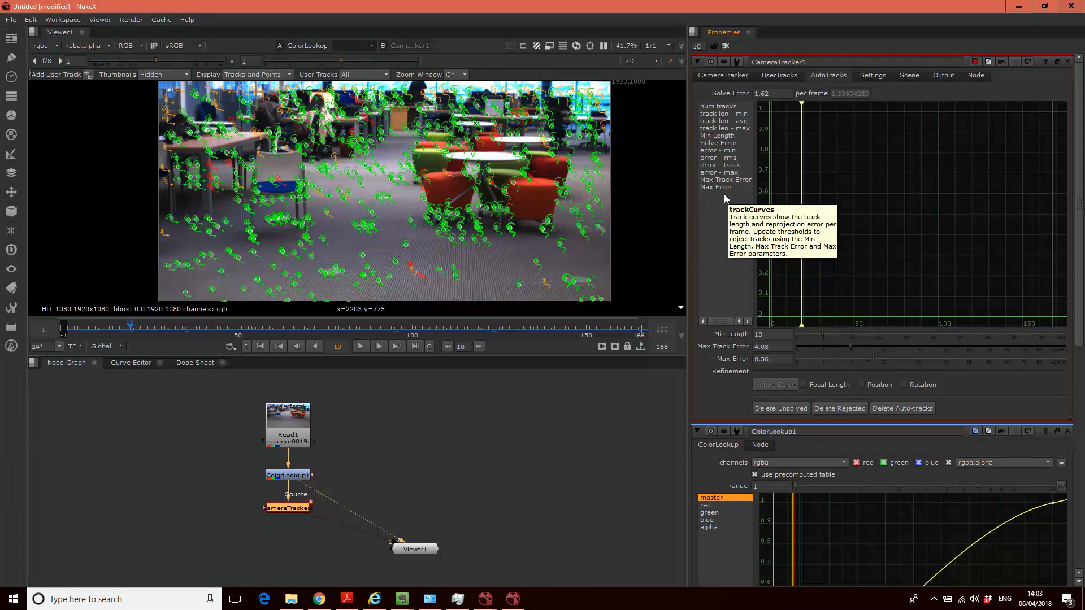
left_click(728, 137)
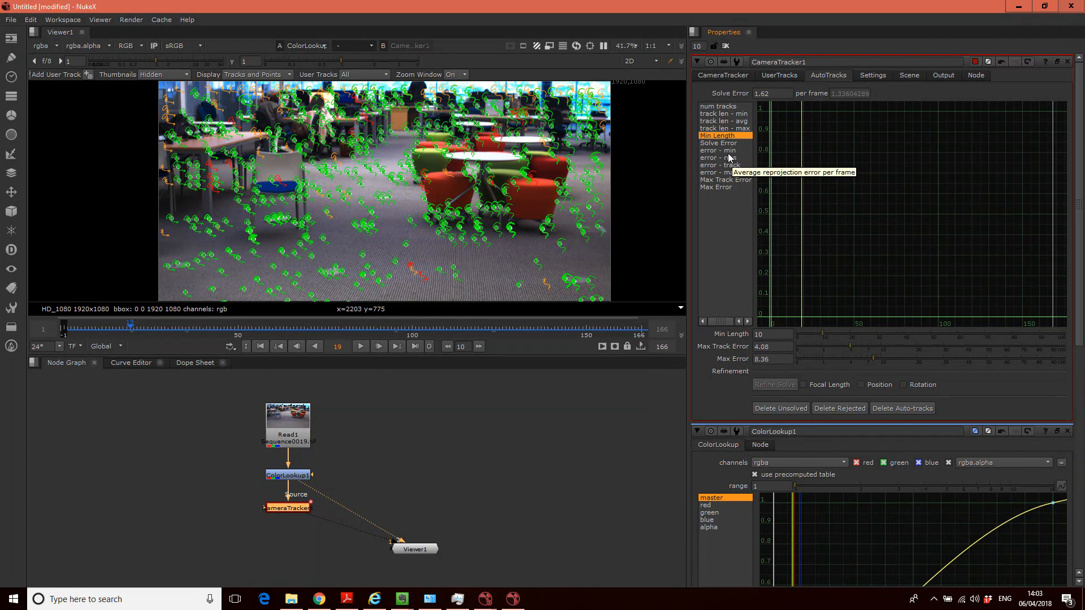
left_click(728, 151, "shift")
left_click(728, 143)
left_click(728, 137)
left_click(727, 150, "shift")
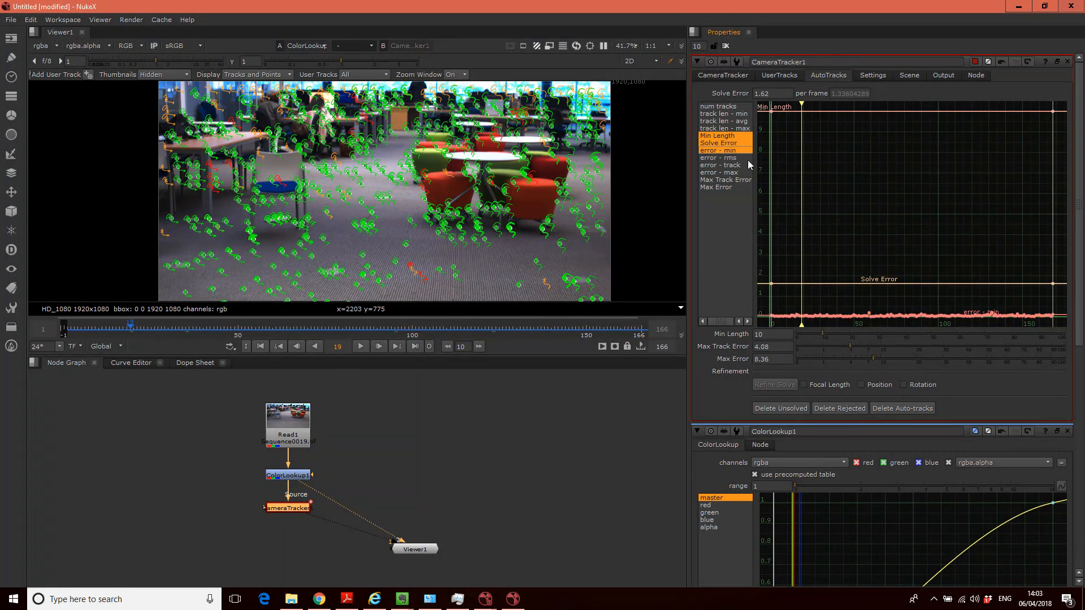
left_click(728, 136)
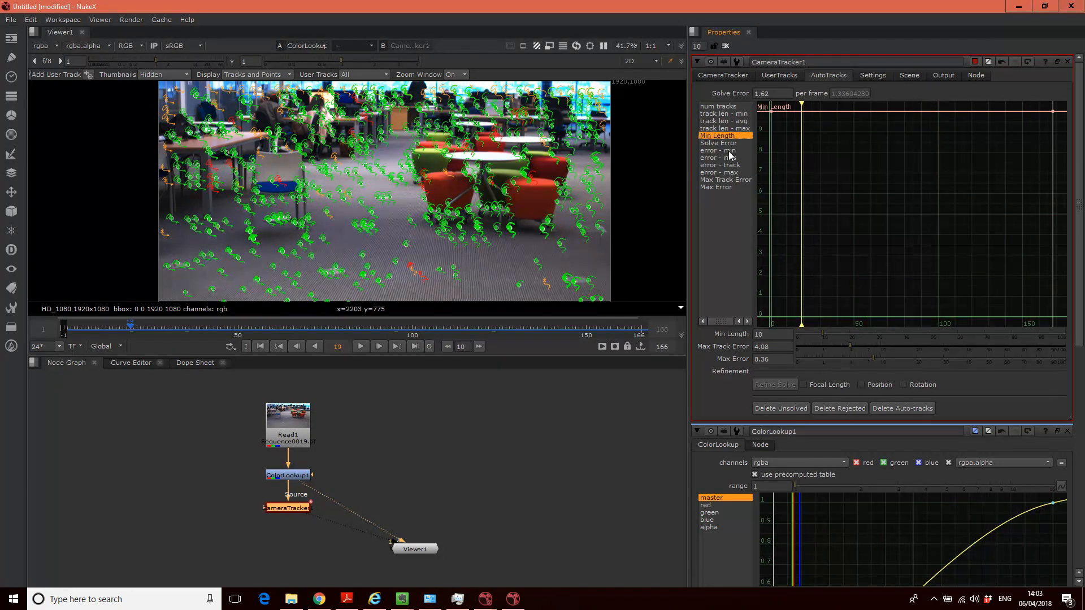
left_click(728, 151, "ctrl")
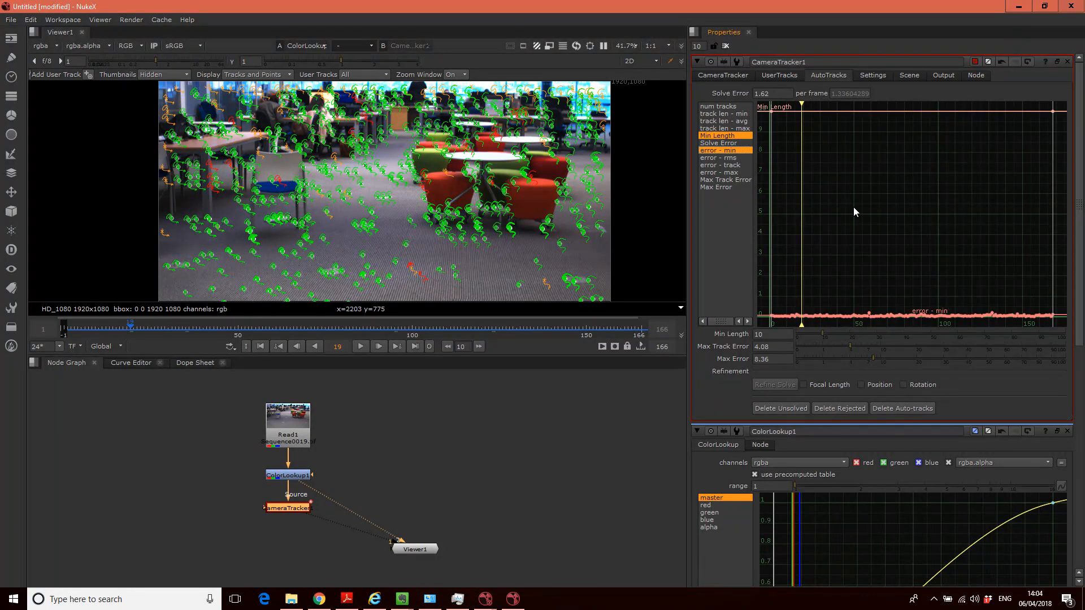
Step: Compare the minimum, average and maximum track length curves with the Min Length threshold, framing the track len - min curve
left_click(730, 137)
left_click(728, 129)
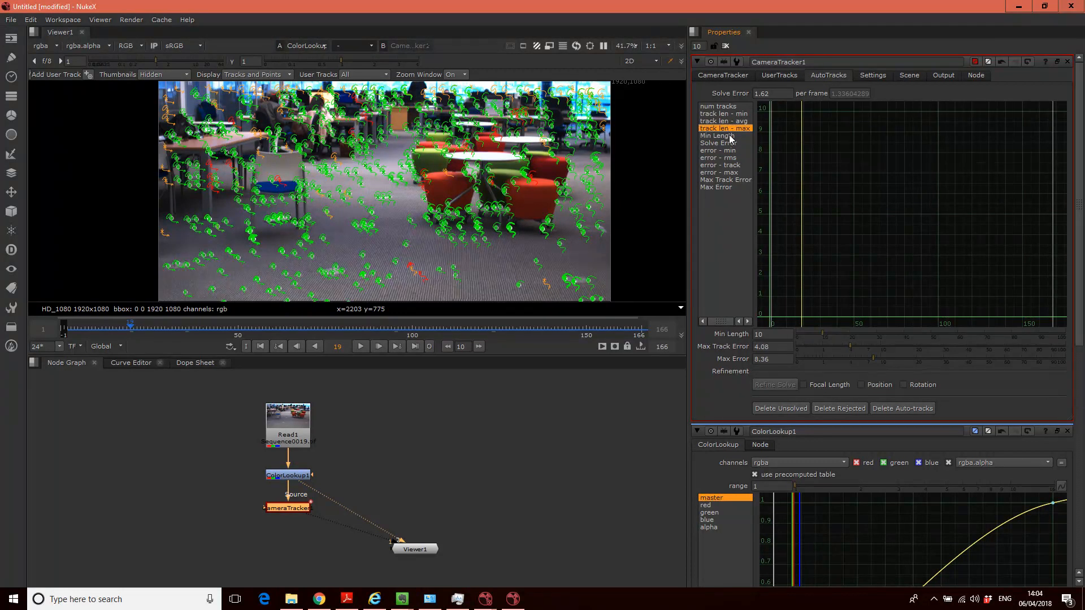
left_click(730, 114)
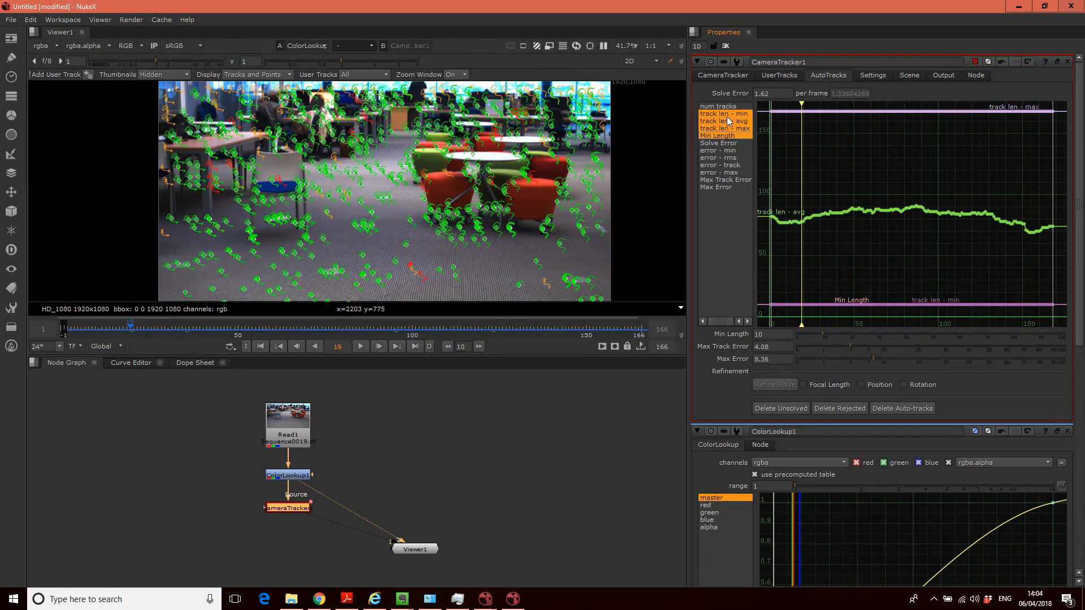
key("Left")
key("Left")
key("Left")
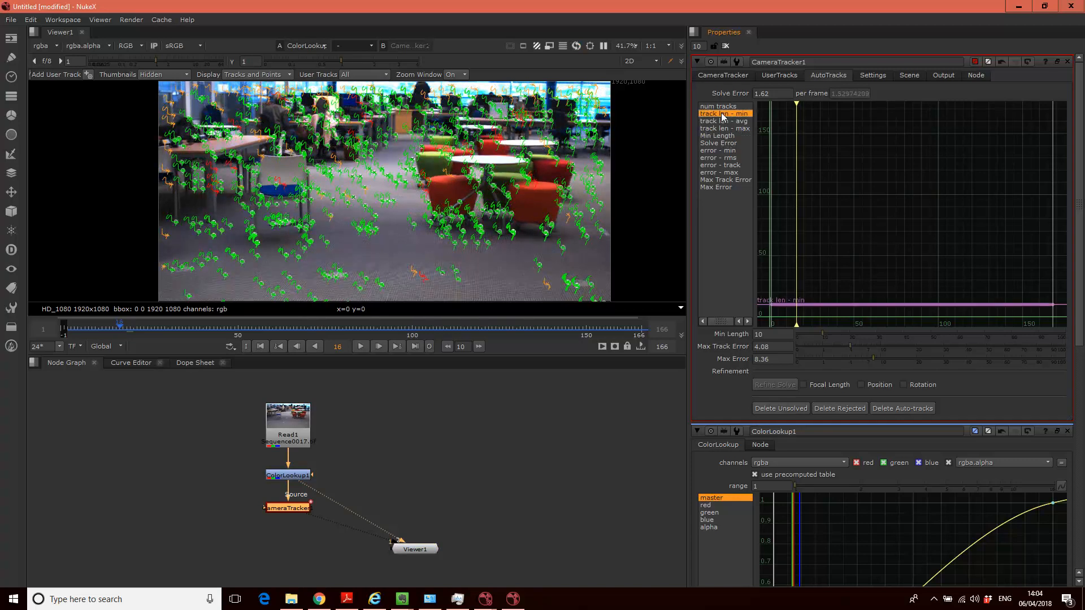
left_click(725, 136, "ctrl")
key("f")
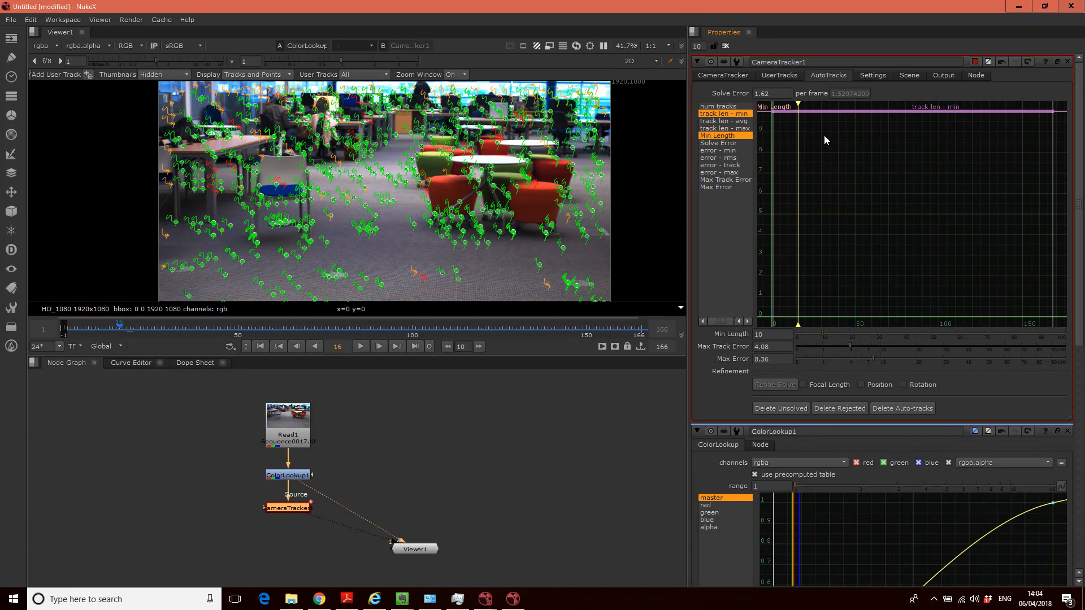
Step: Compare the error - max curve with the Max Track Error and Max Error thresholds, and view the error - rms curve
left_click(730, 174)
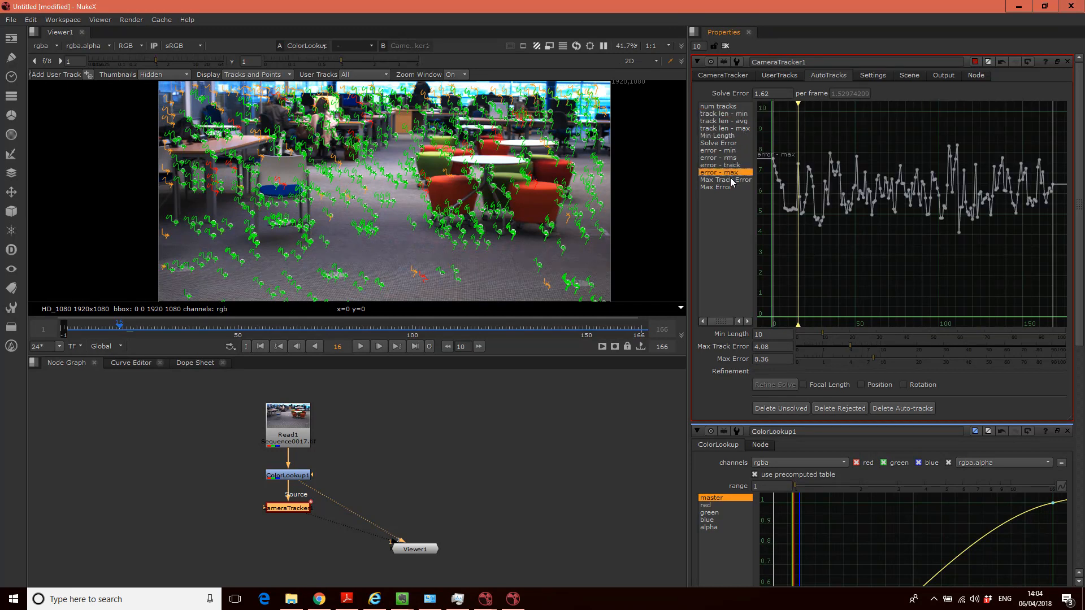
left_click(729, 181)
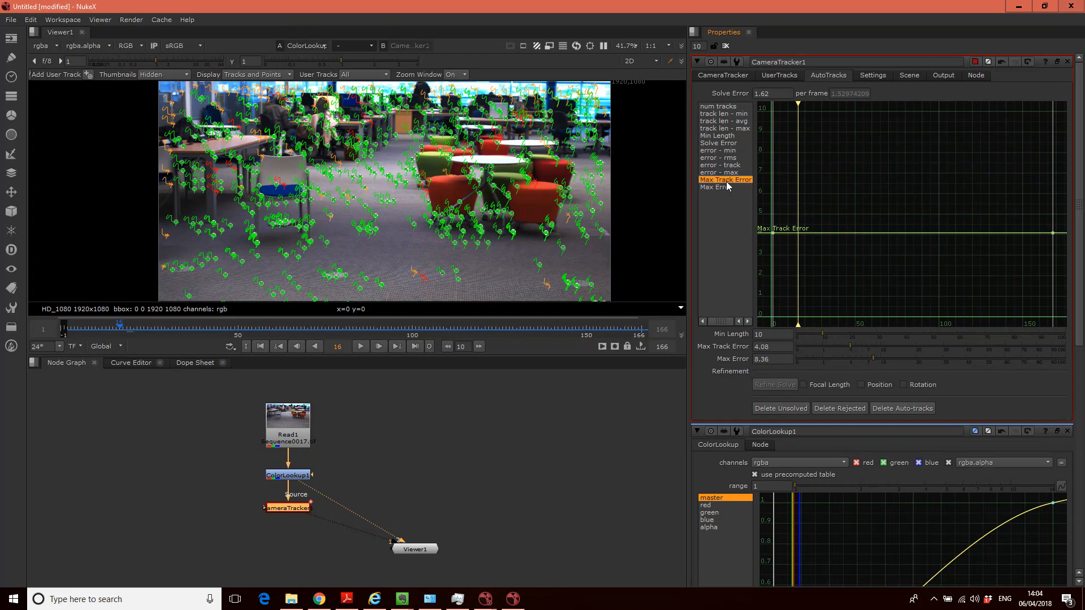
left_click(727, 173)
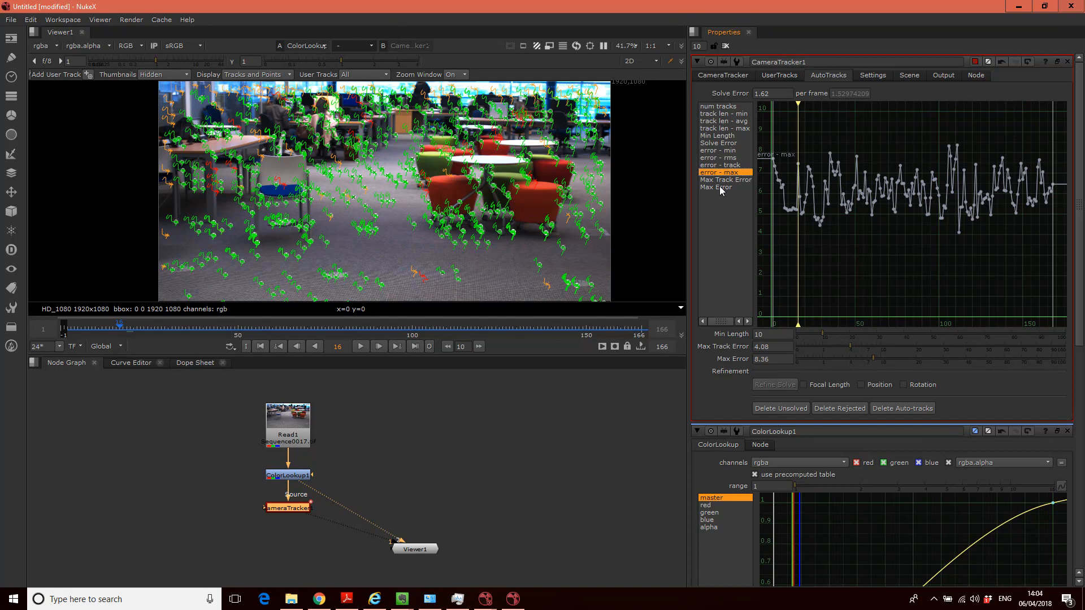
left_click(722, 188, "ctrl")
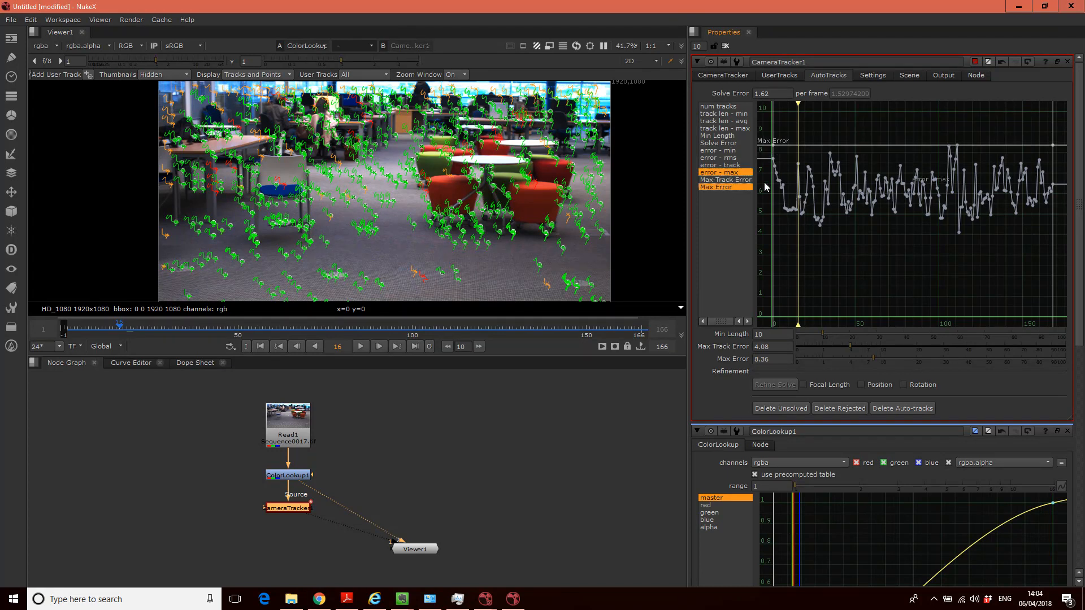
left_click(723, 158)
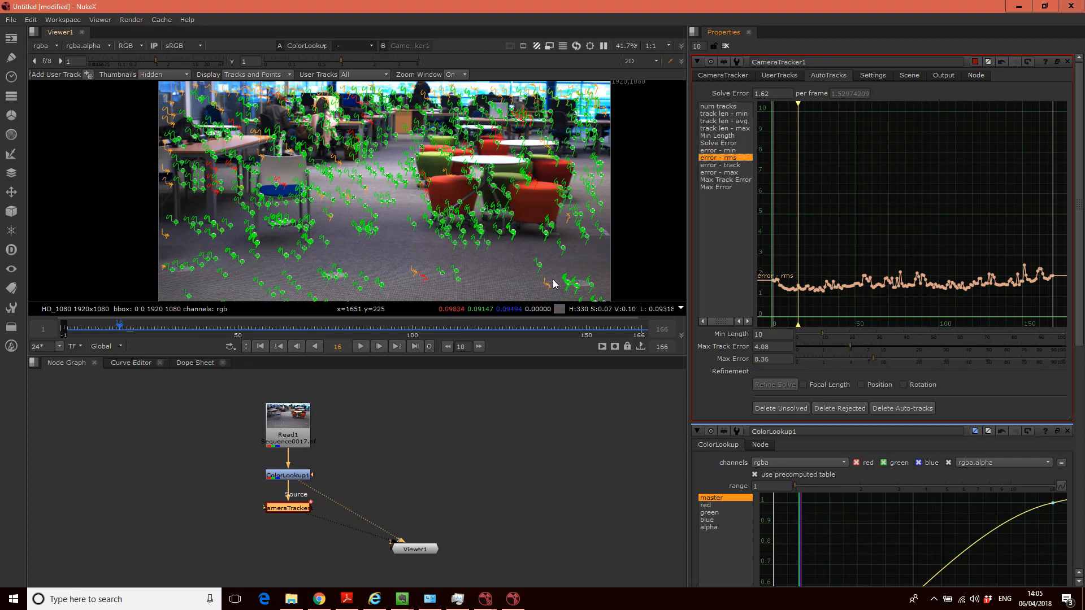
Step: Show the error - max curve together with the Max Error threshold and lower Max Error to 6.6
left_click(718, 174)
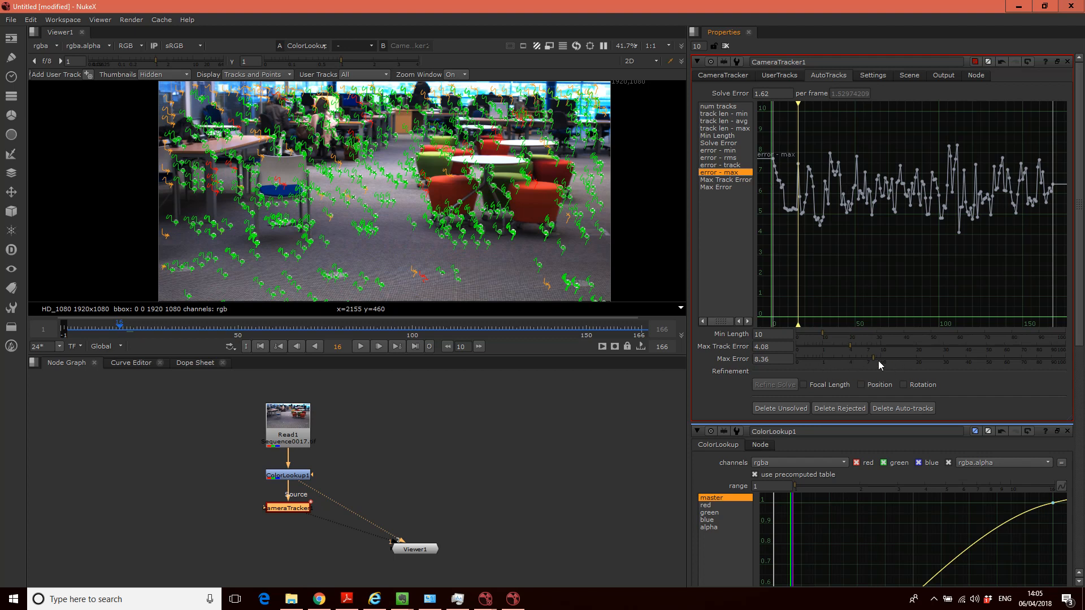
left_click(713, 187, "ctrl")
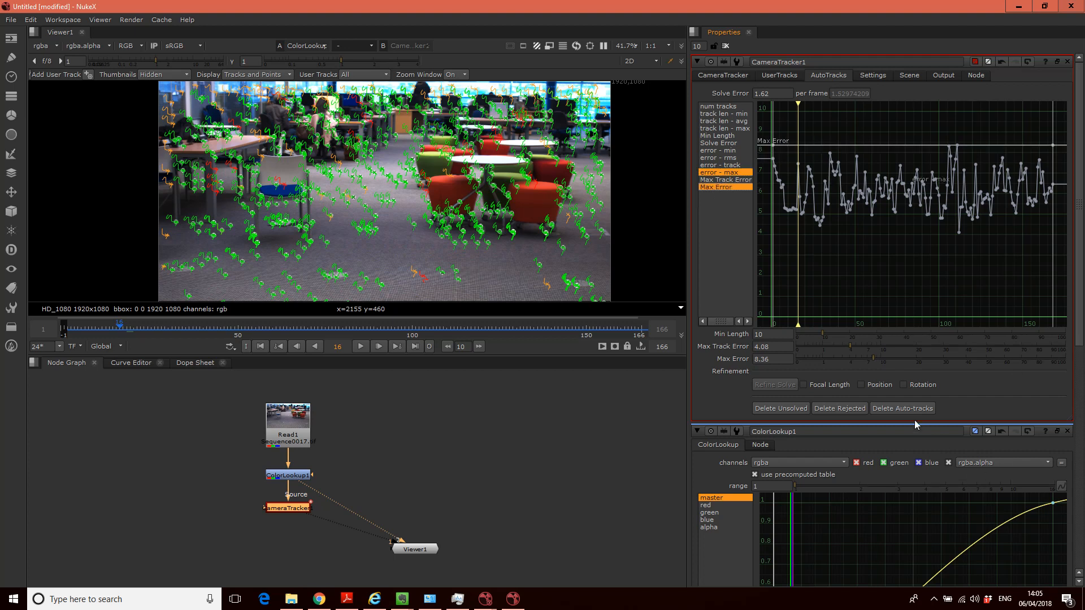
left_click_drag(870, 356, 865, 357)
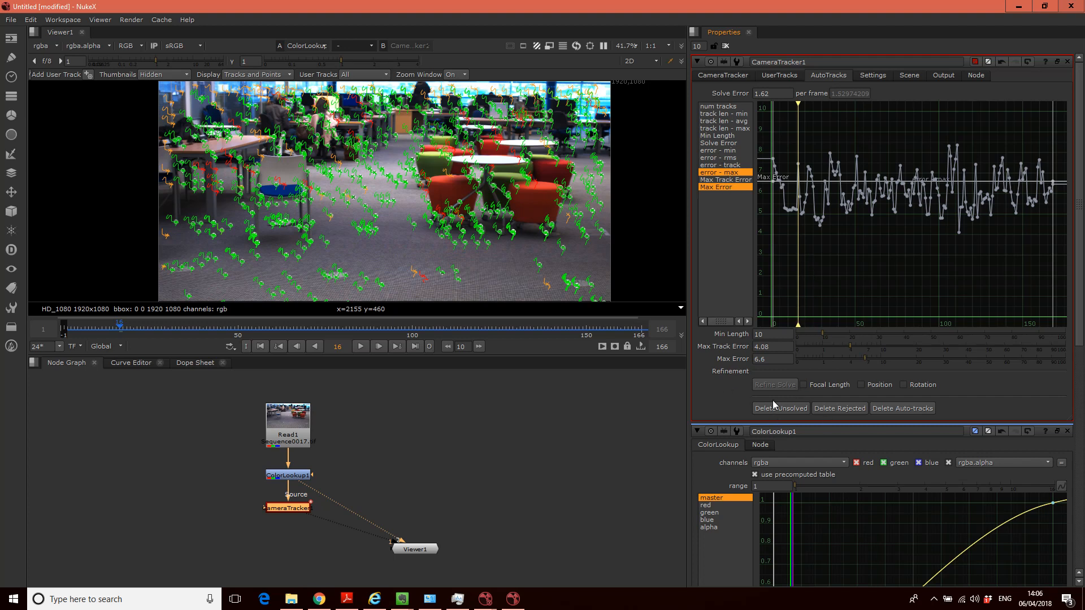
Step: Delete all rejected tracks and all unsolved tracks from the camera solve
left_click(839, 411)
left_click(525, 313)
left_click(786, 408)
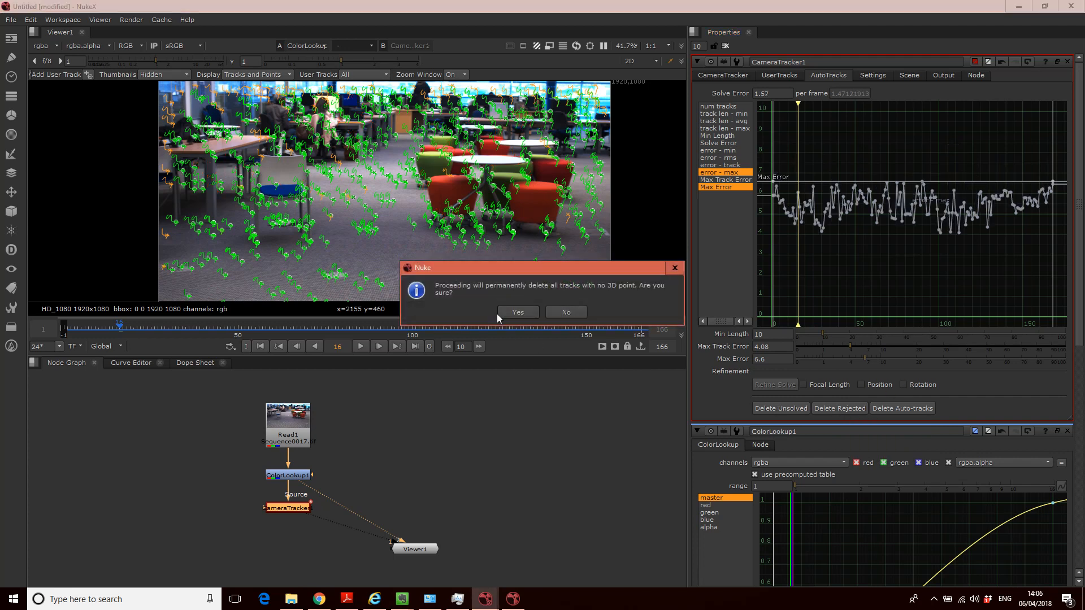
left_click(515, 314)
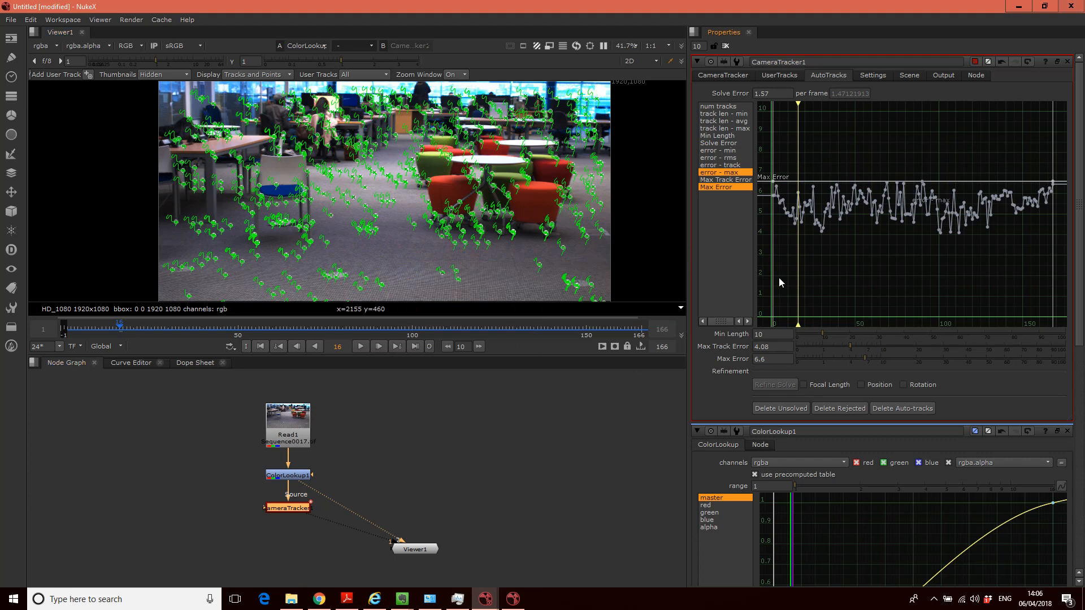
Step: Solve the camera again with the remaining tracks, resetting the current solve
left_click(711, 75)
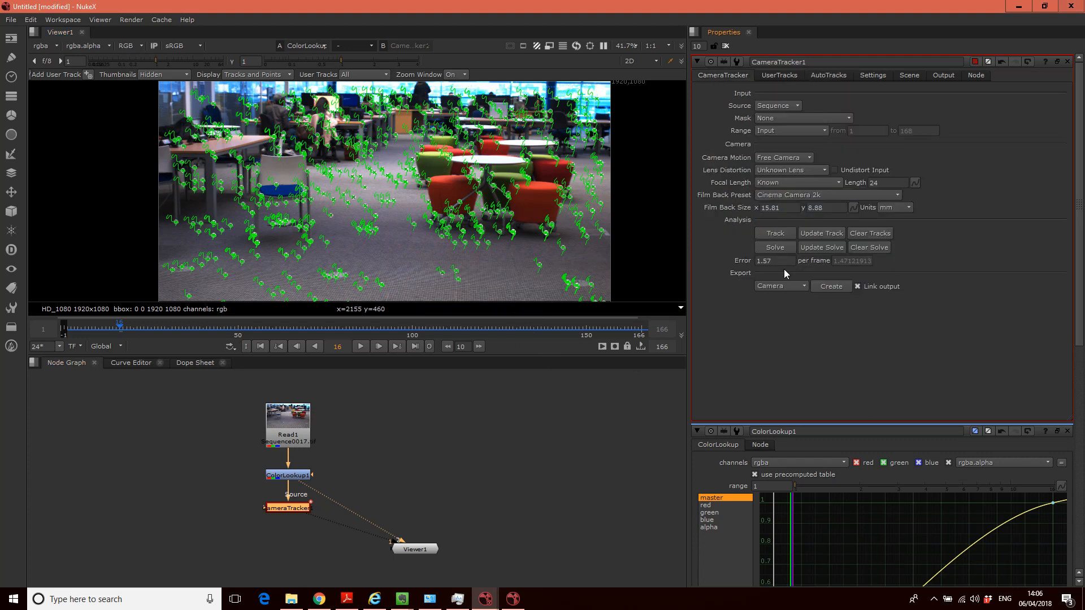
left_click(775, 248)
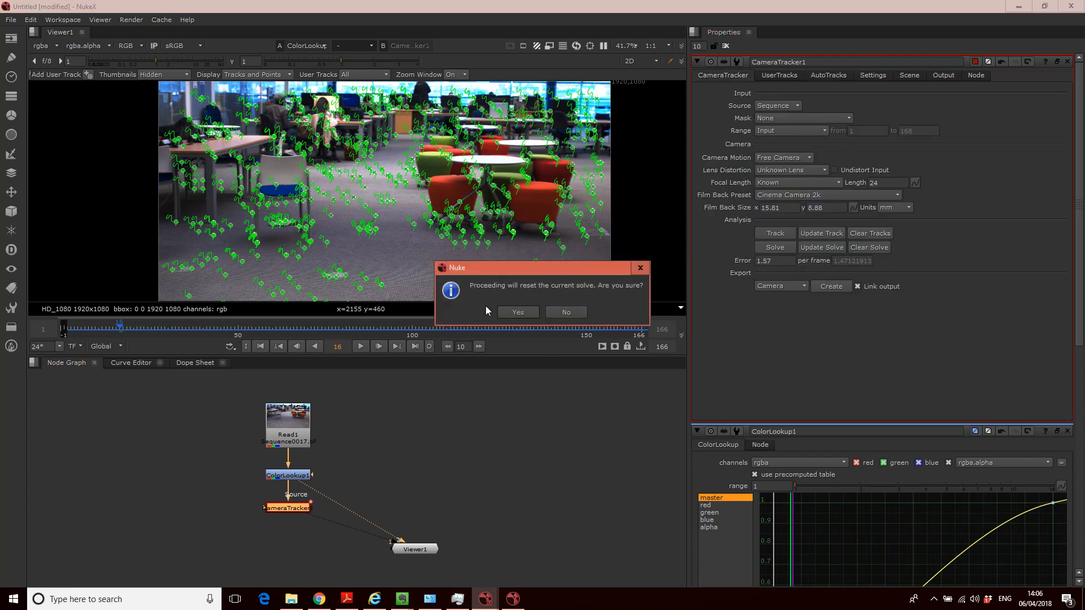
left_click(524, 311)
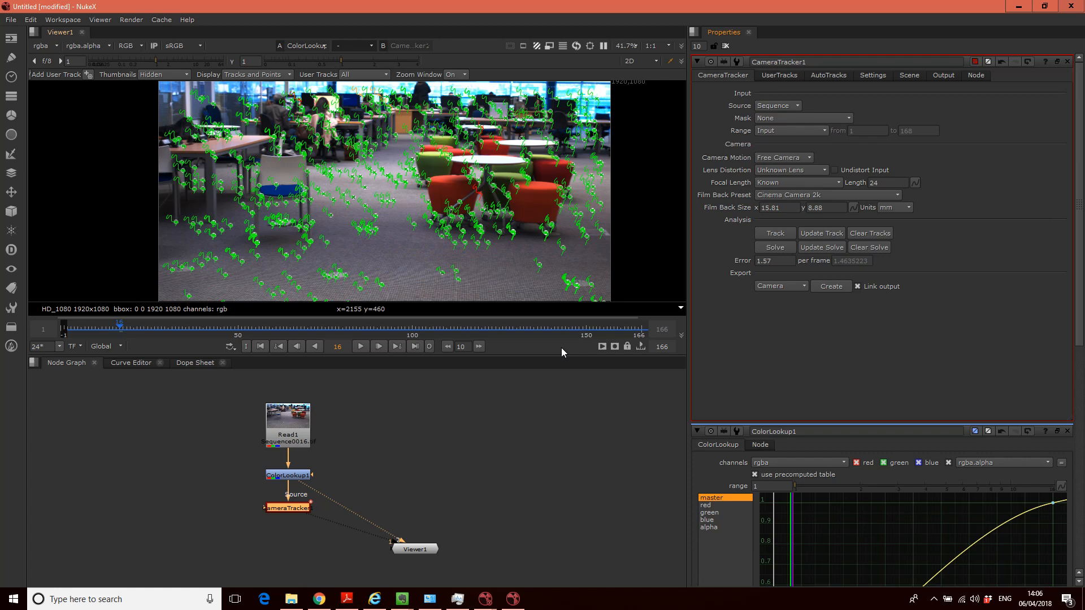
Step: Review the new solve's error - rms, error - track, error - min and error - max curves against the Max Track Error and Max Error thresholds
left_click(835, 74)
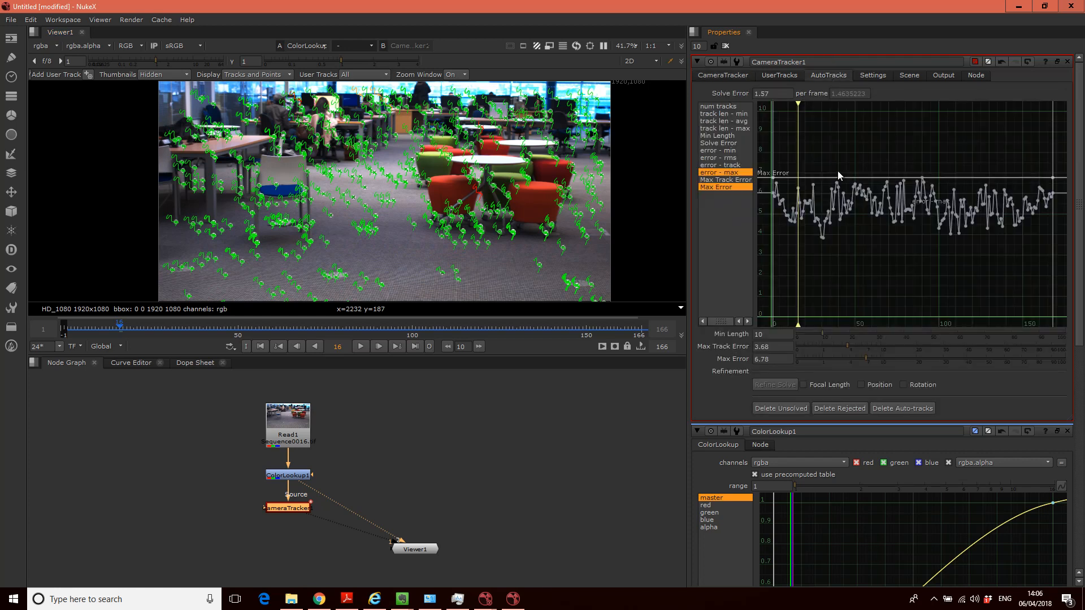
left_click(725, 159)
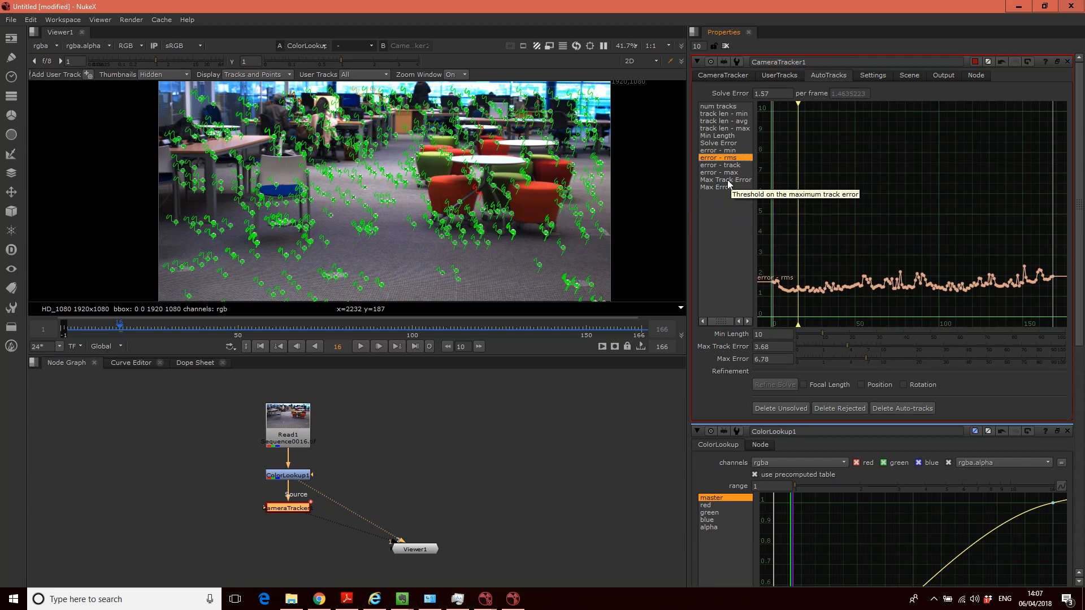
left_click(728, 180, "ctrl")
left_click(729, 165)
left_click(729, 180, "ctrl")
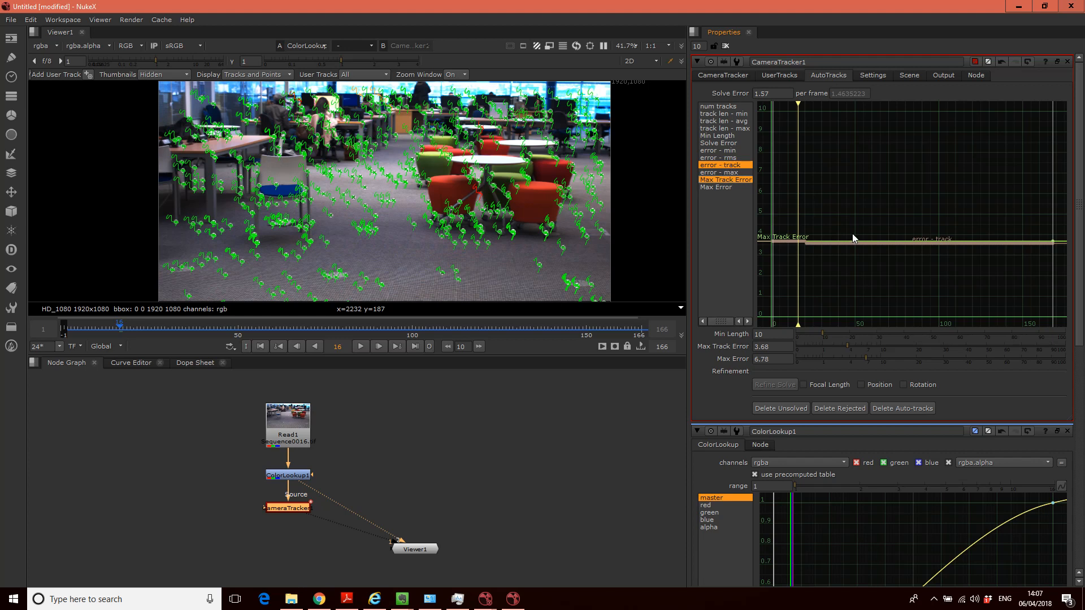
key("f")
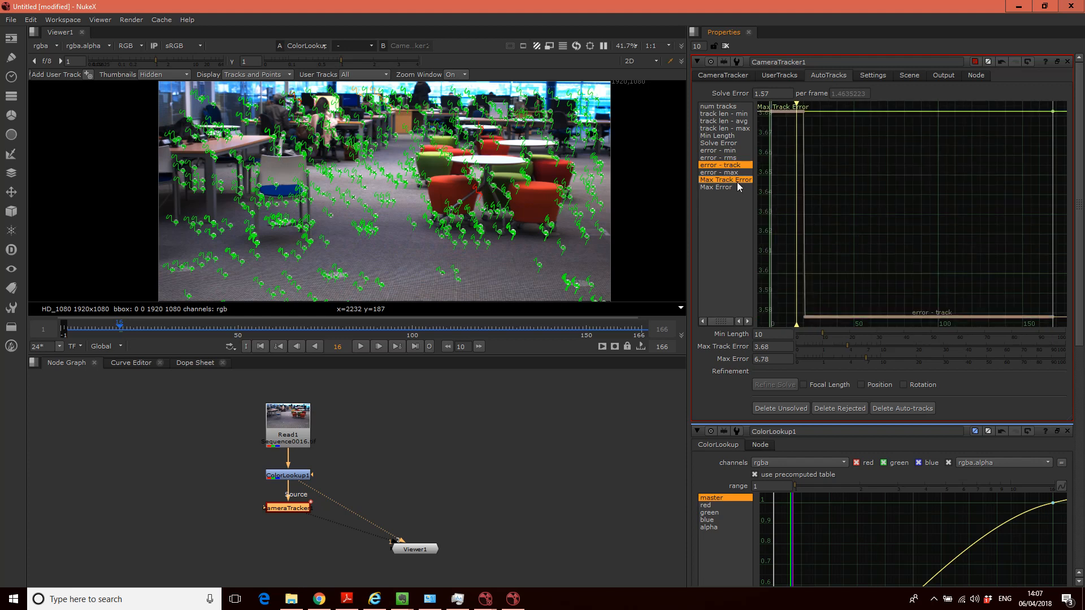
left_click(725, 150)
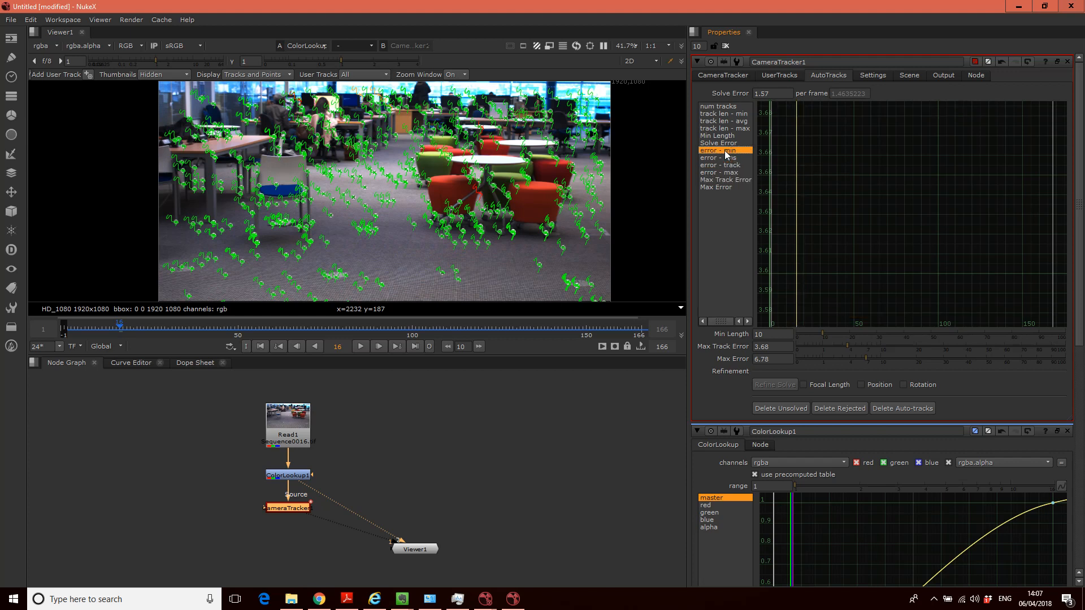
left_click(727, 182)
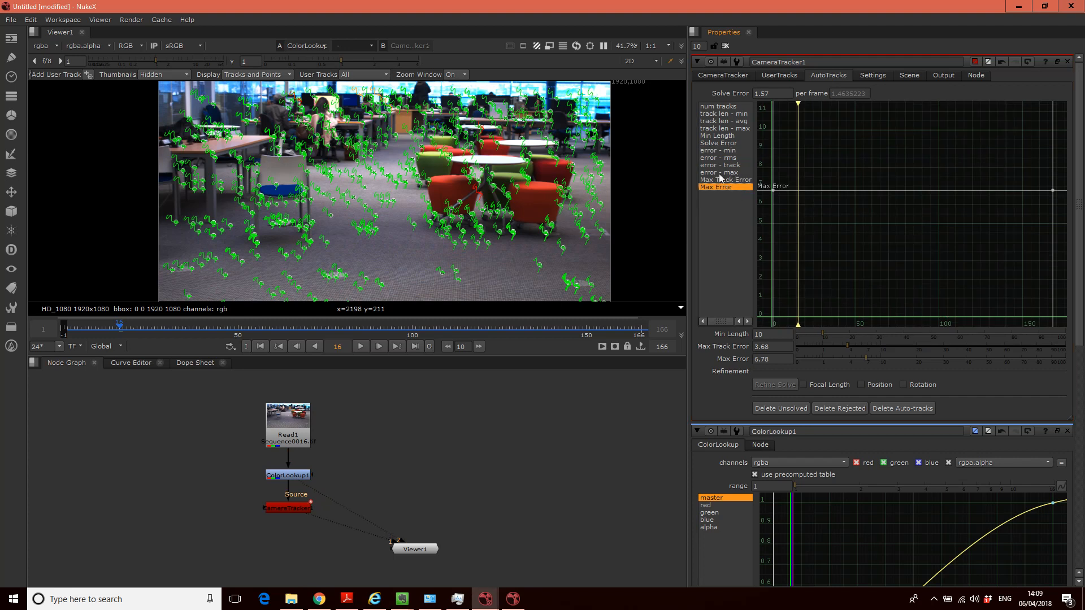
left_click(718, 171)
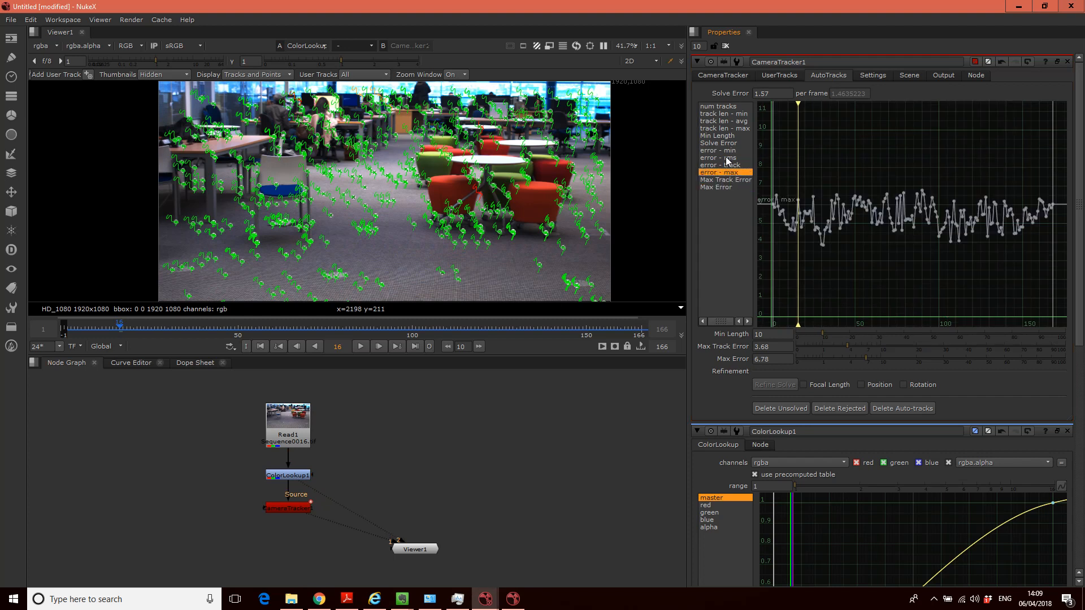
left_click(729, 158)
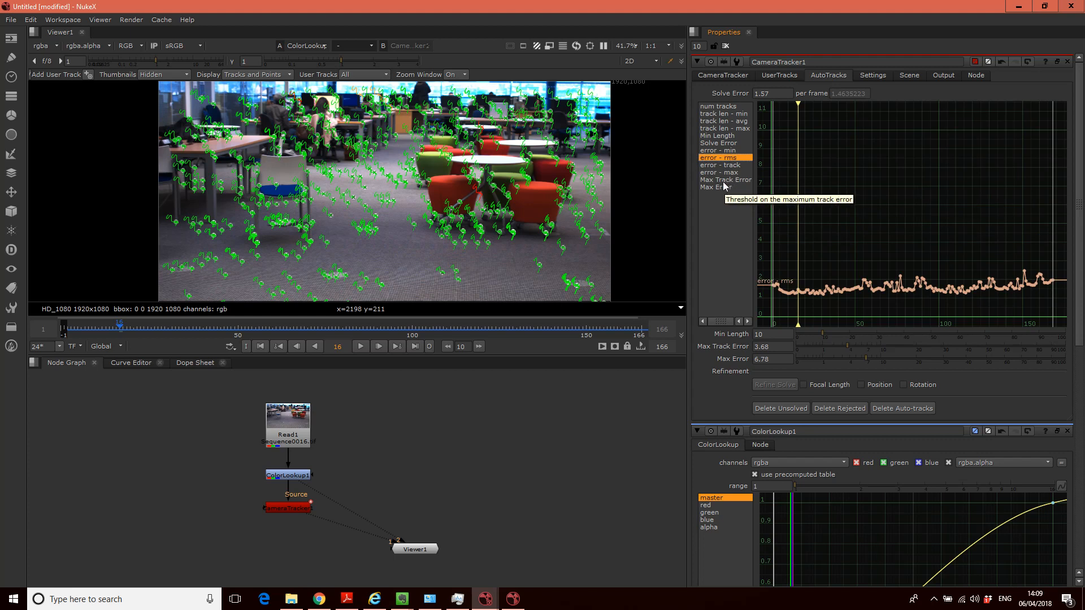
Step: Compare the error - rms curve with the Max Track Error threshold, lower Max Track Error to 1.6 and delete the rejected tracks
left_click(723, 181, "ctrl")
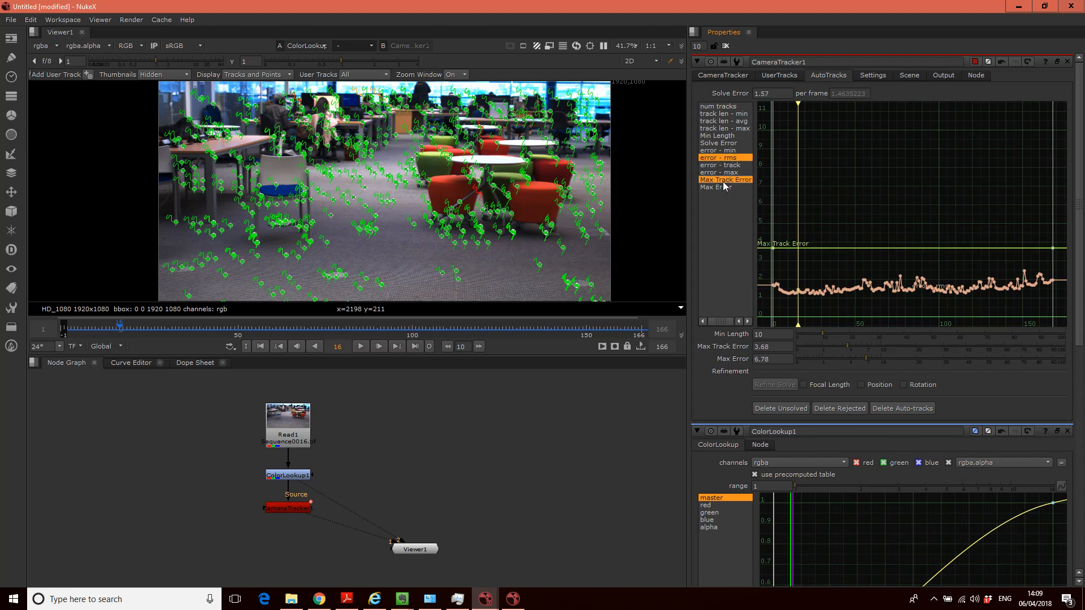
key("f")
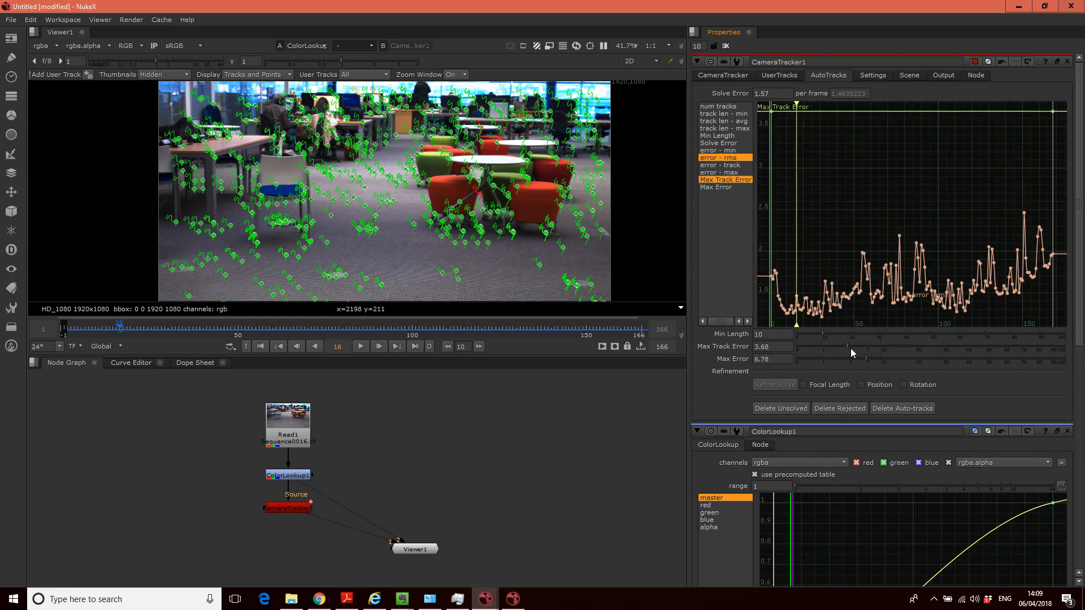
left_click_drag(848, 345, 832, 344)
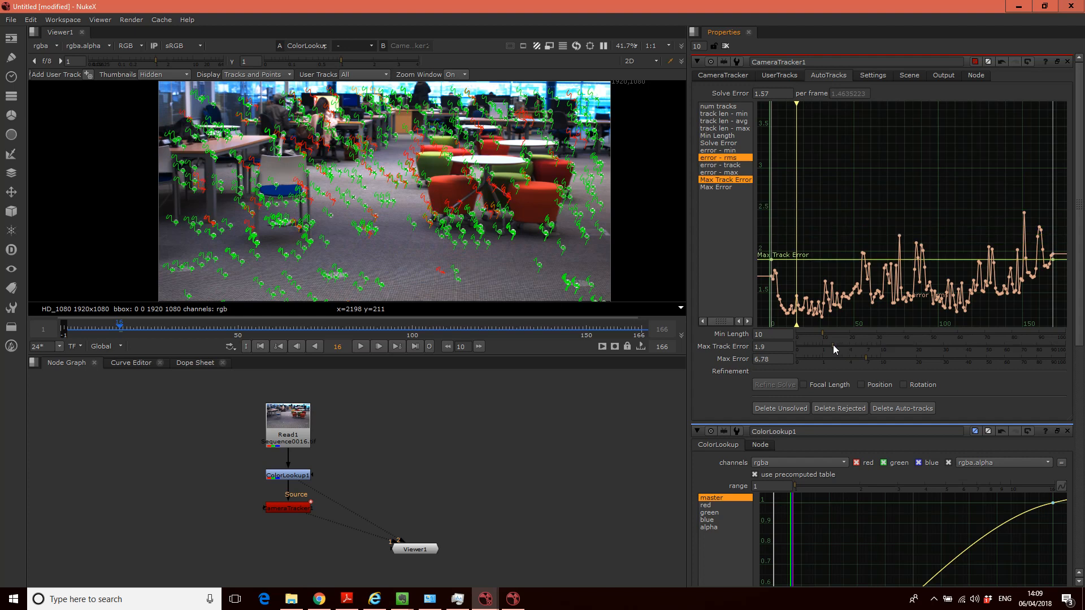
left_click_drag(832, 344, 830, 343)
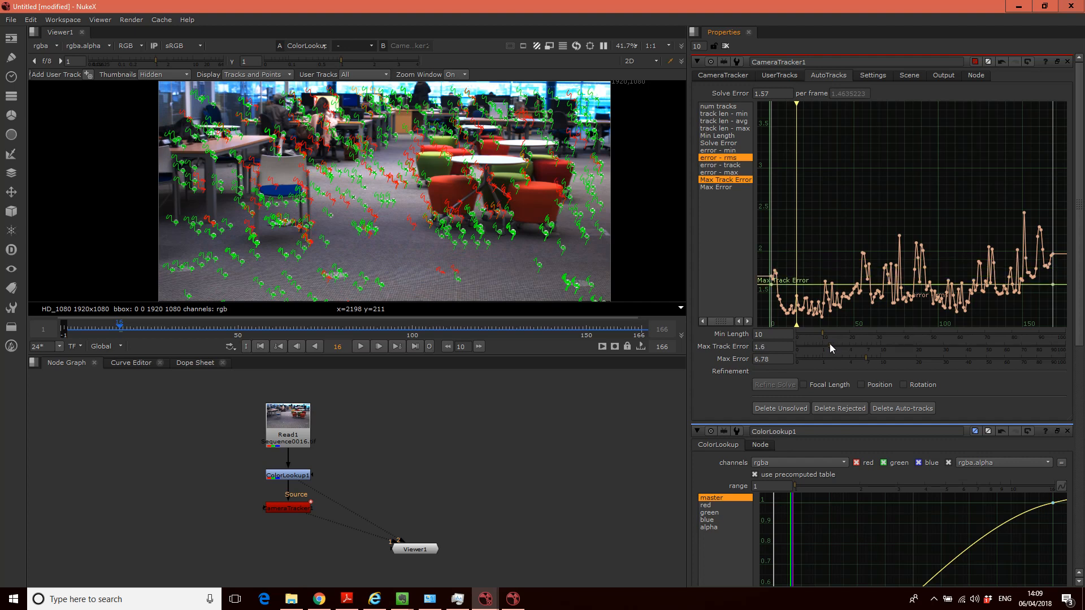
left_click(845, 408)
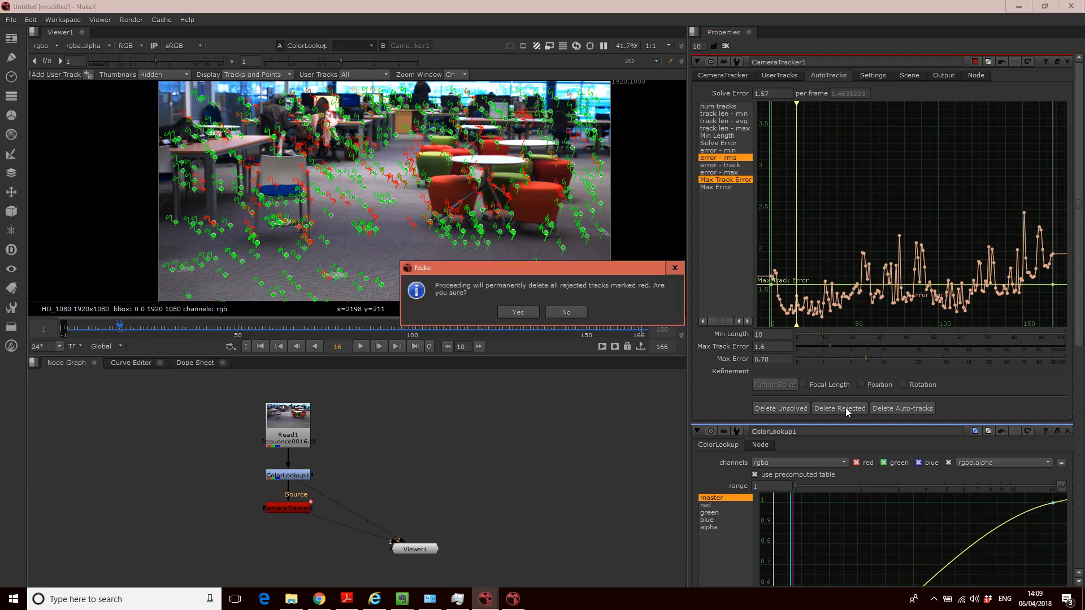
left_click(518, 312)
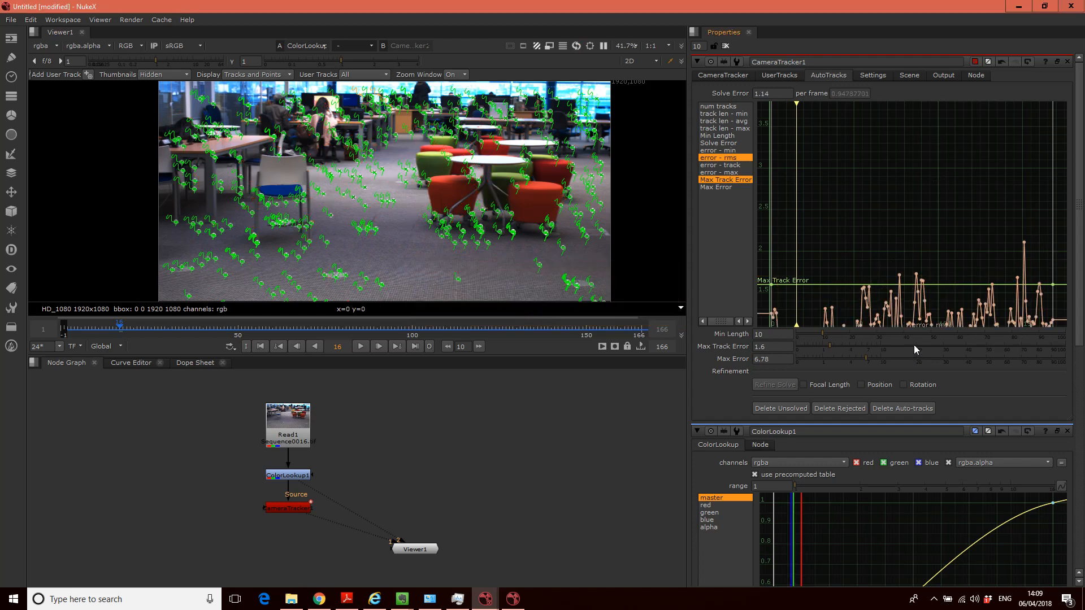
Step: Re-solve the camera from the tracks left after the Max Track Error clean-up, resetting the current solve
left_click(729, 76)
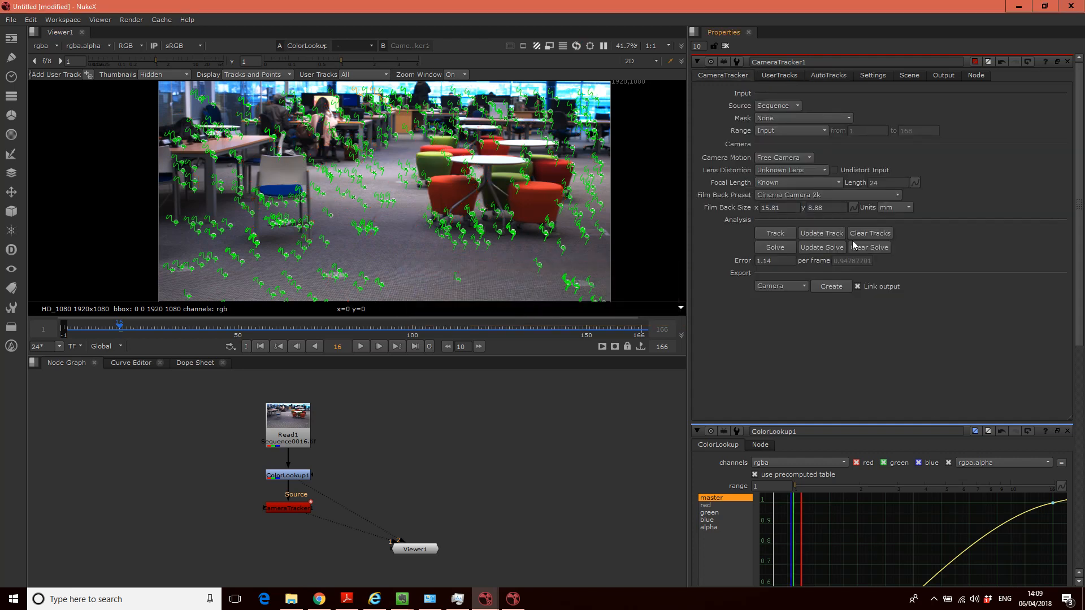
left_click(777, 247)
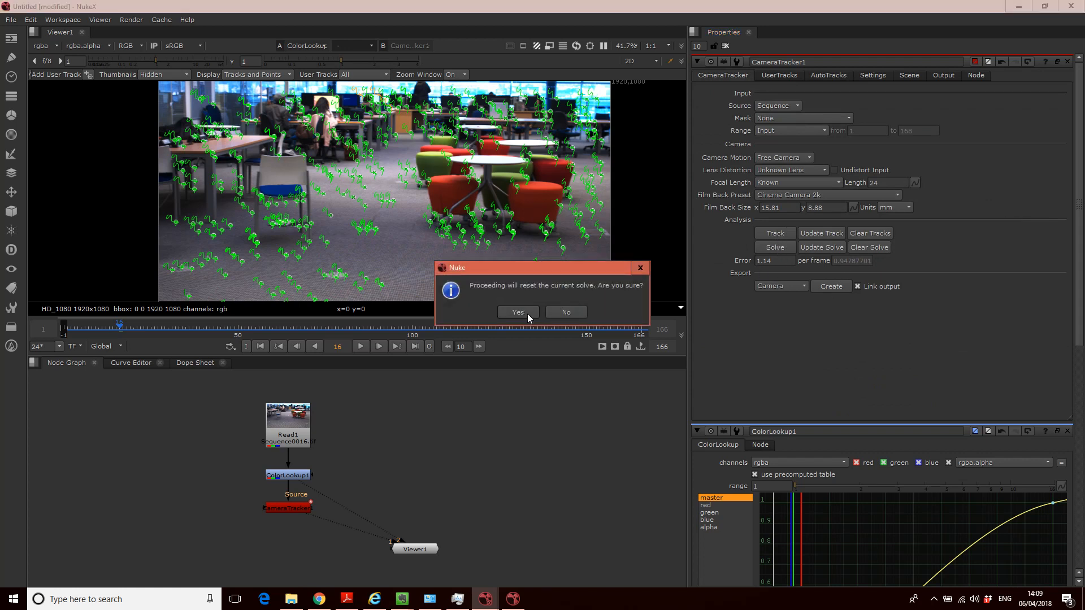
left_click(529, 315)
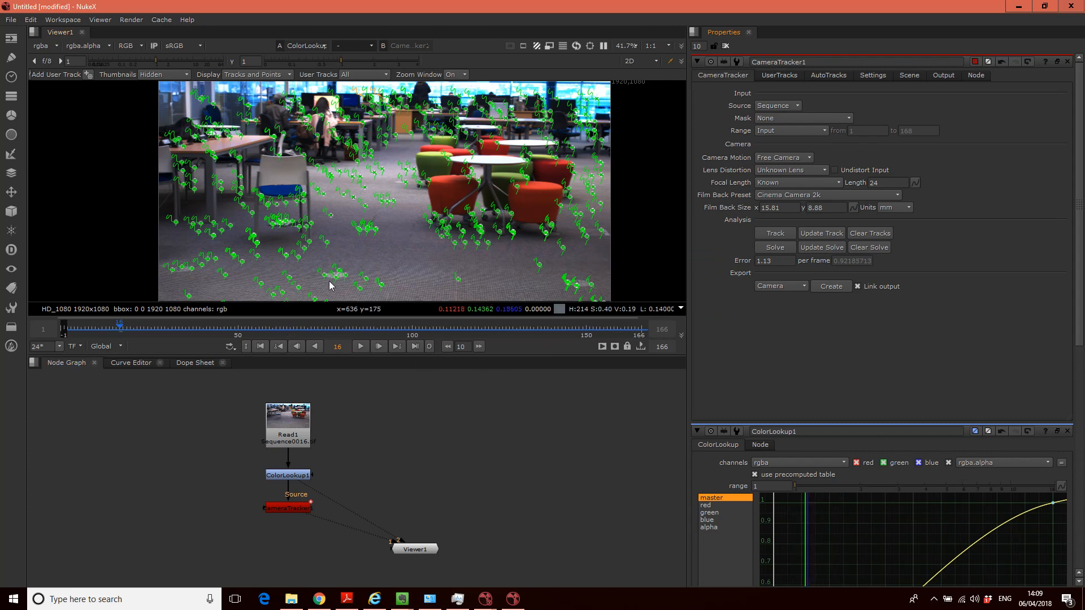
Step: Inspect the solved point cloud from different angles in the 3D view and return the viewer to 2D
left_click(645, 62)
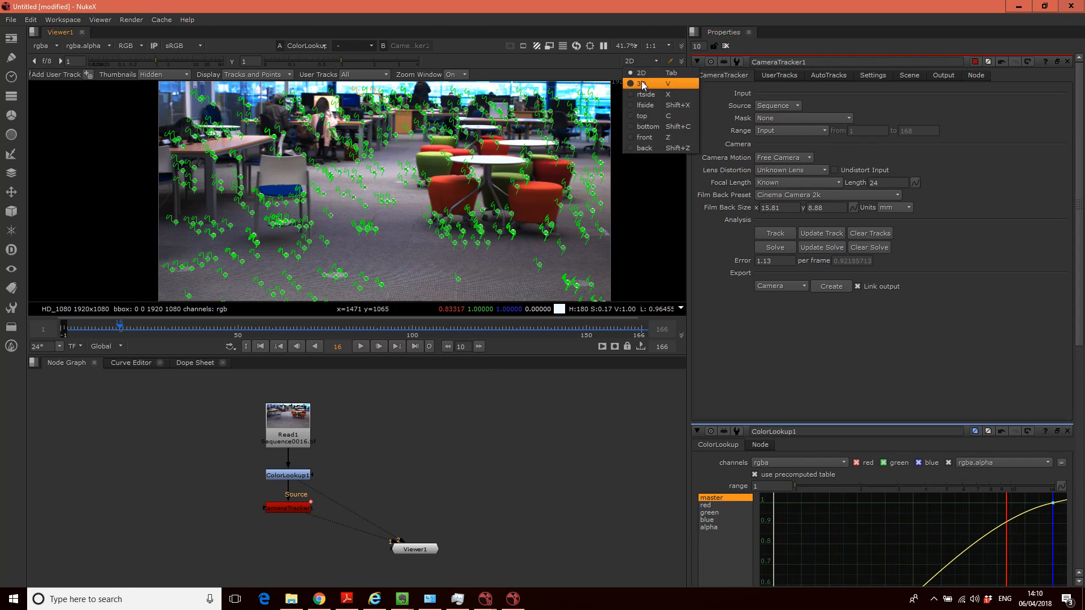
left_click(642, 85)
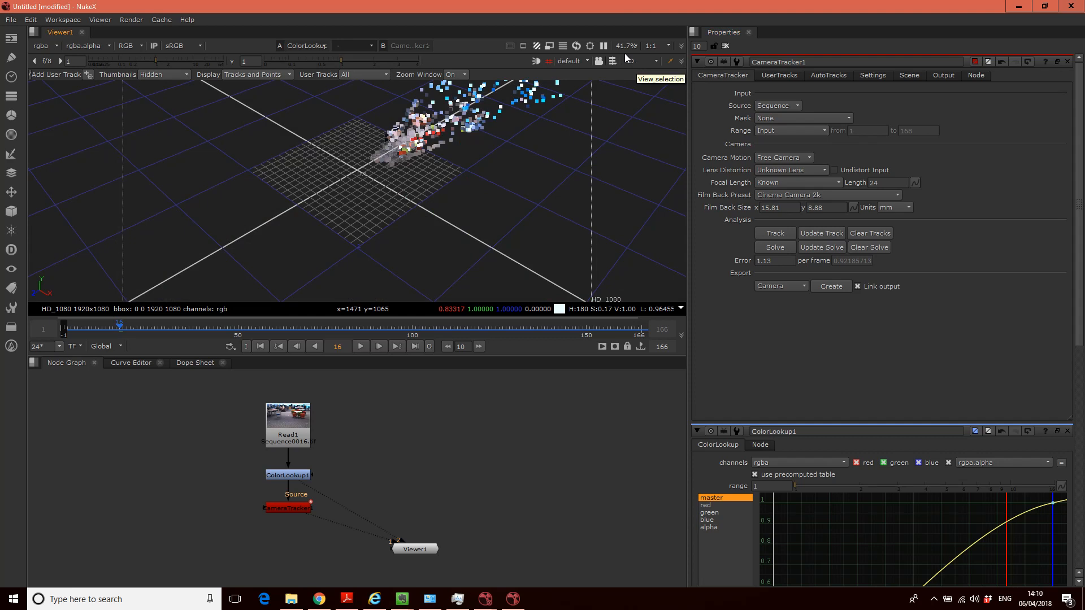
left_click_drag(501, 181, 297, 193)
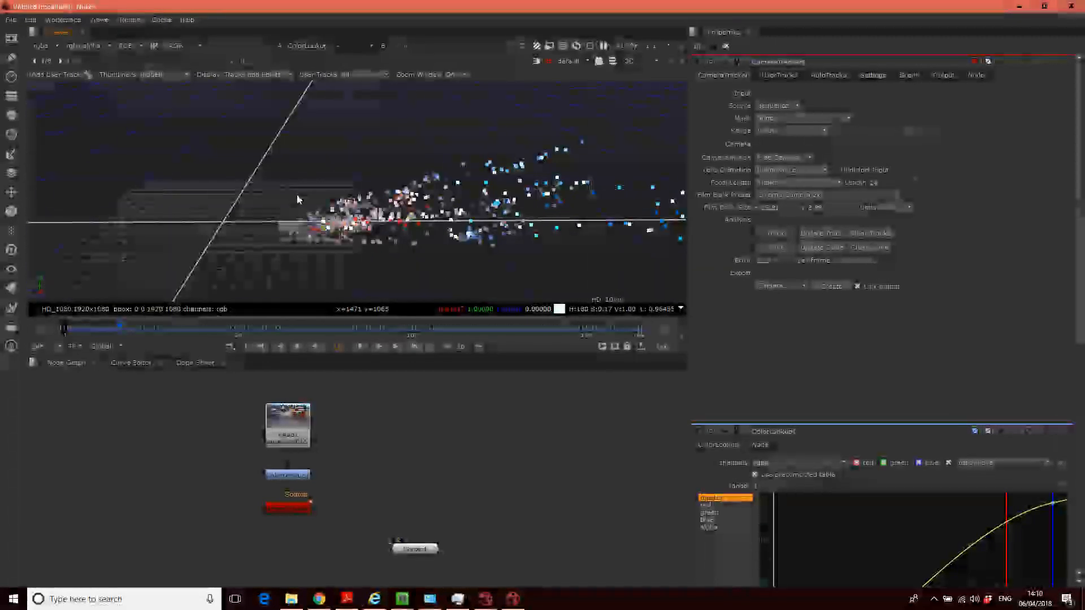
left_click_drag(448, 256, 650, 90)
left_click(635, 61)
left_click(629, 72)
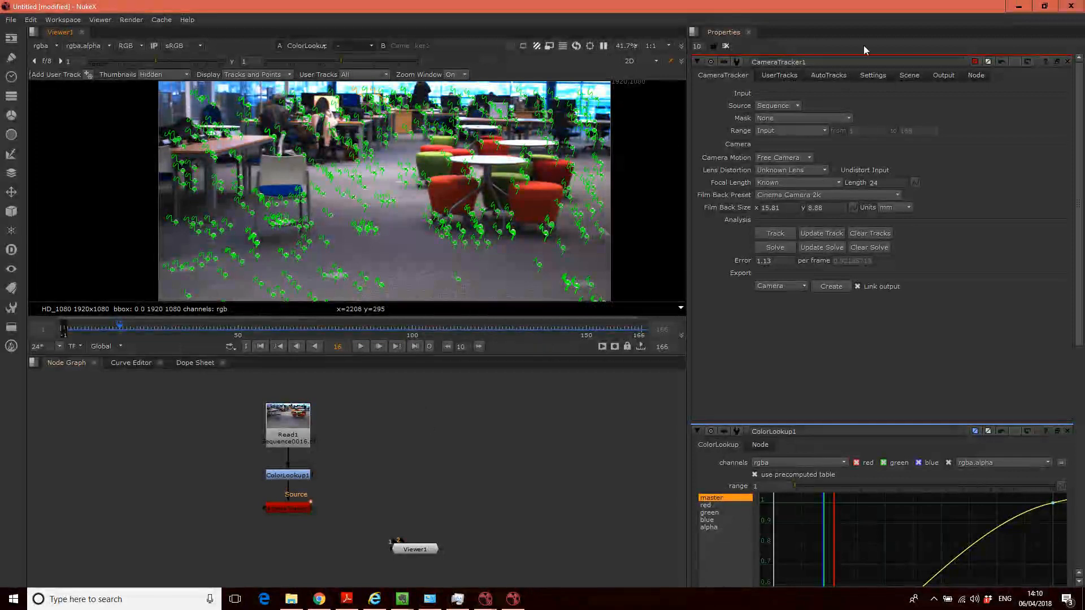
left_click(822, 76)
left_click(872, 76)
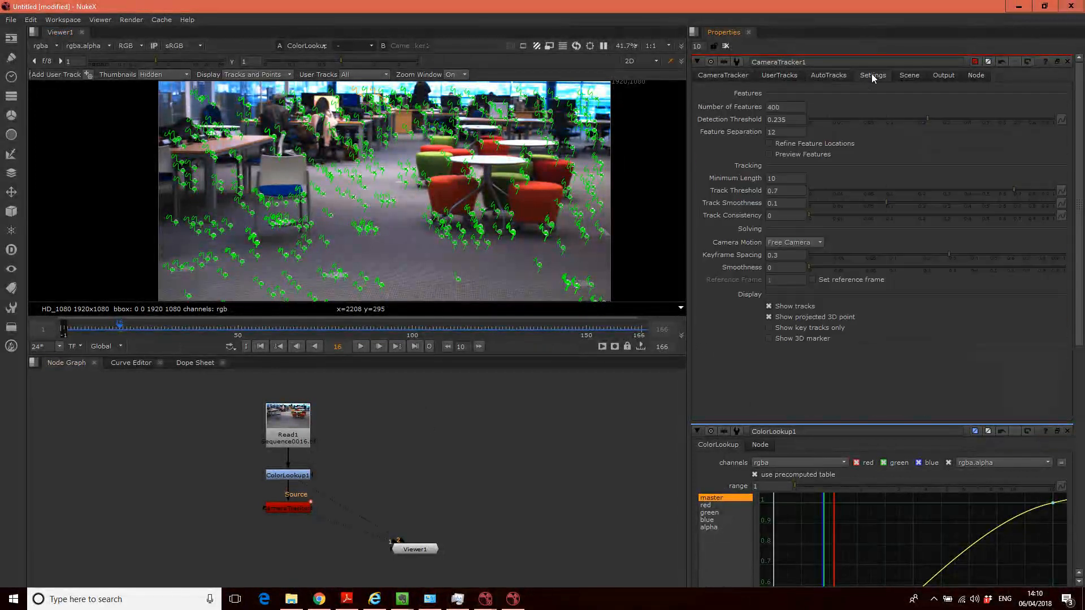
left_click(731, 76)
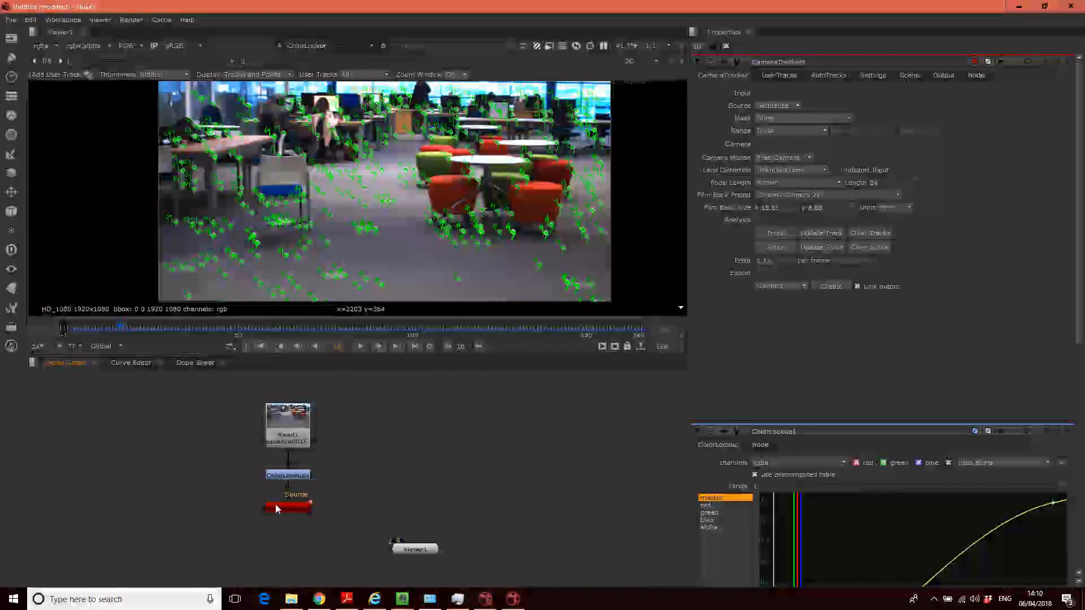
Step: Export the camera solve as a Scene+ node setup with linked output
left_click(781, 287)
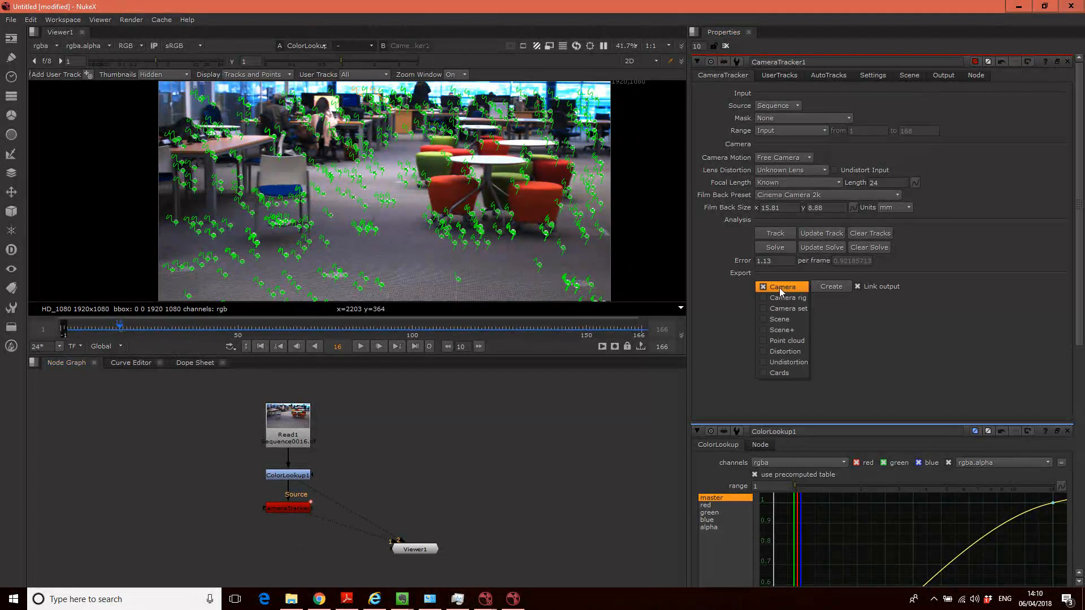
left_click(782, 330)
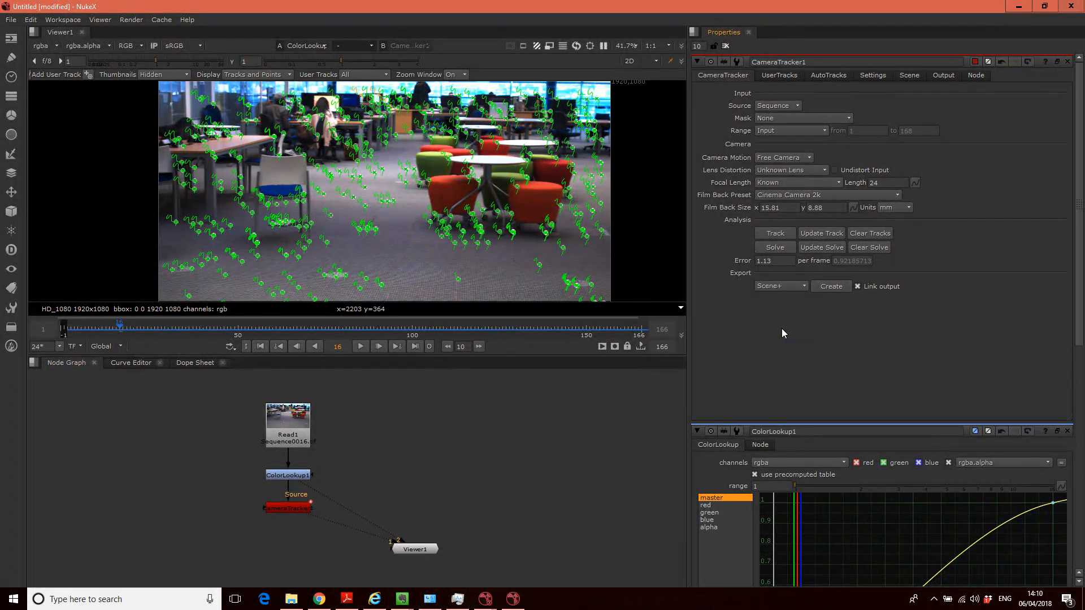
left_click(831, 285)
left_click_drag(505, 474, 548, 347)
left_click_drag(473, 473, 462, 503)
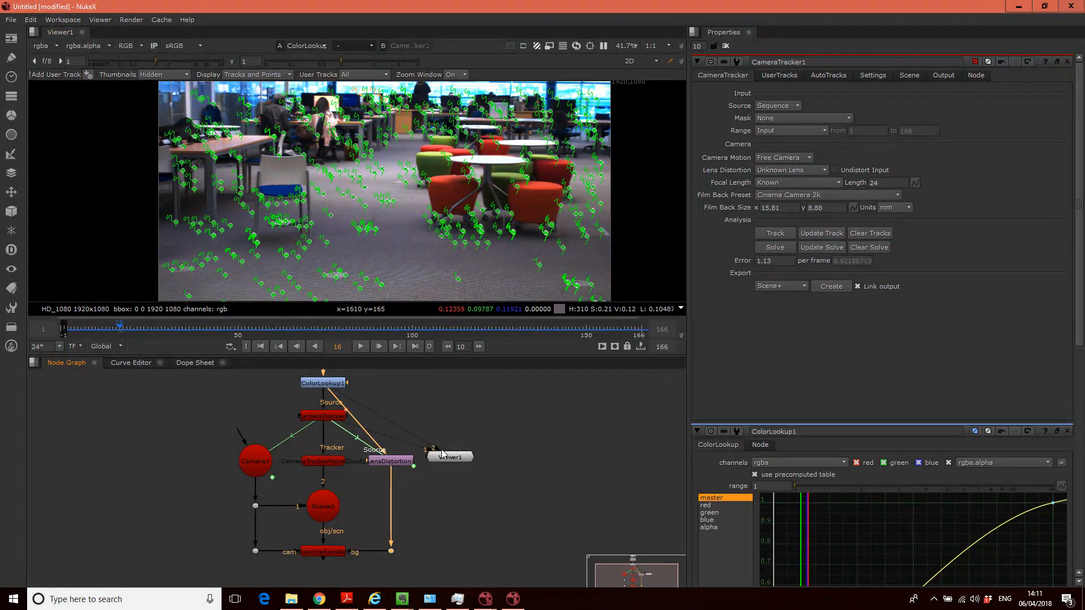
Step: Display the ScanlineRender output of the exported scene in the viewer's second input
left_click(388, 459)
left_click(323, 551)
key("2")
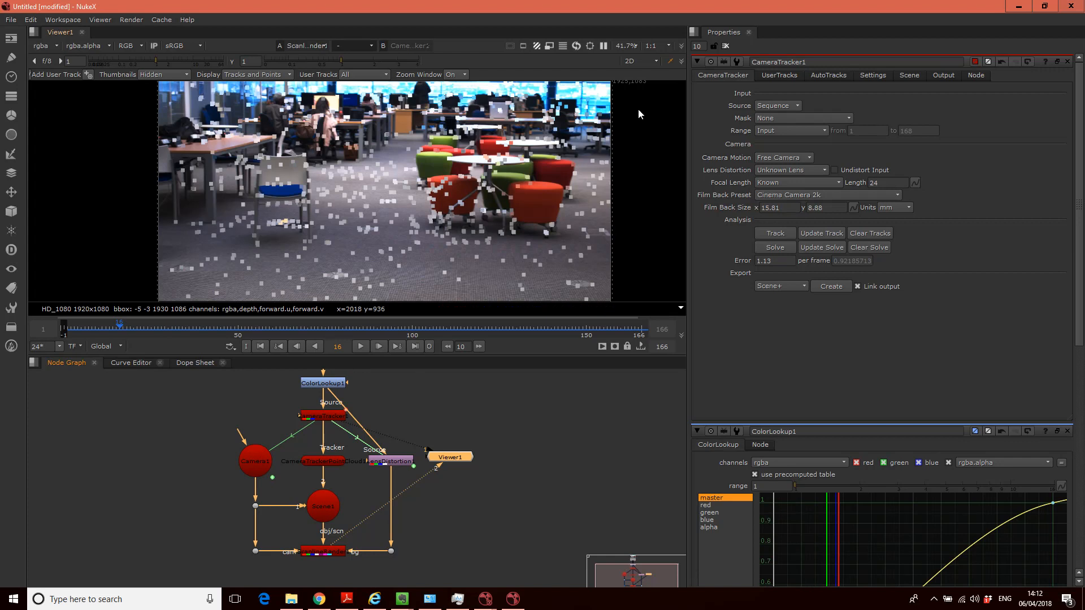
Step: Examine the tracked camera's movement over time and the slope of the point cloud relative to the grid in the 3D view
left_click(642, 61)
left_click(644, 86)
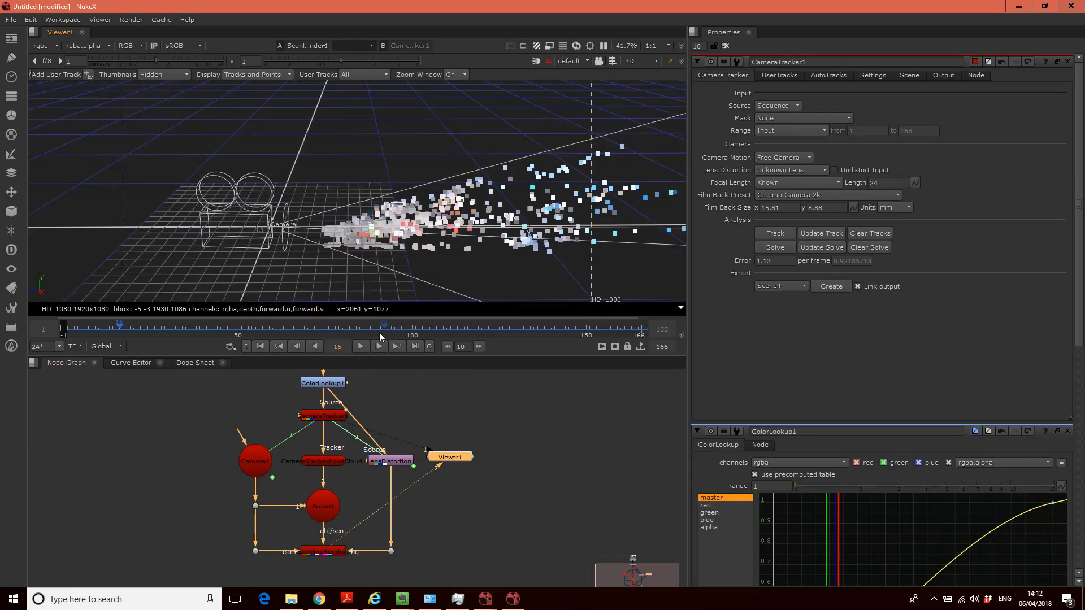
left_click_drag(122, 331, 421, 332)
left_click_drag(541, 336, 187, 331)
left_click_drag(453, 250, 475, 198)
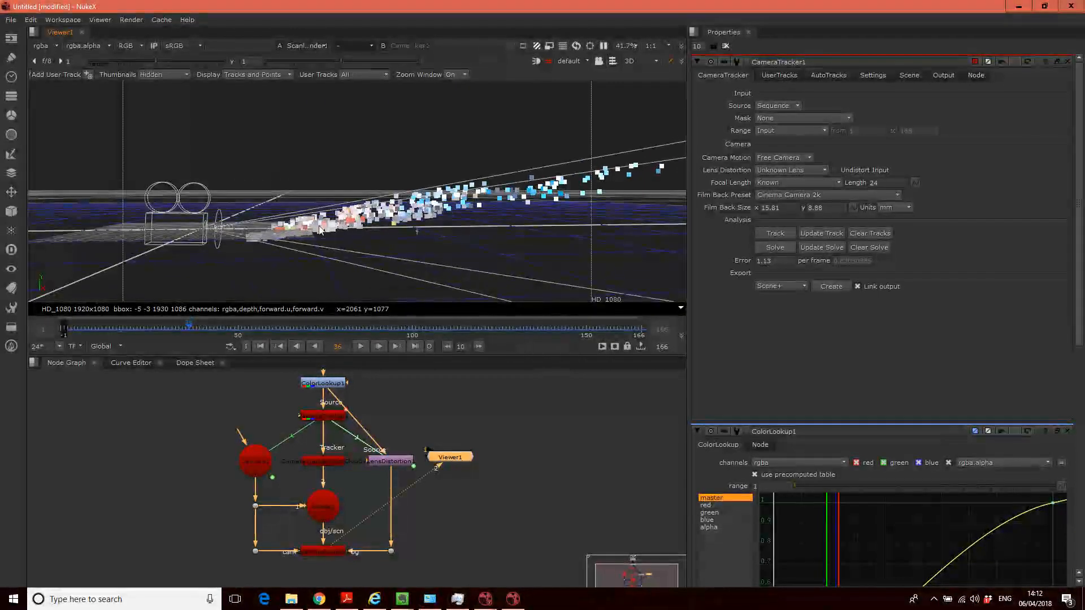
left_click_drag(426, 241, 433, 249)
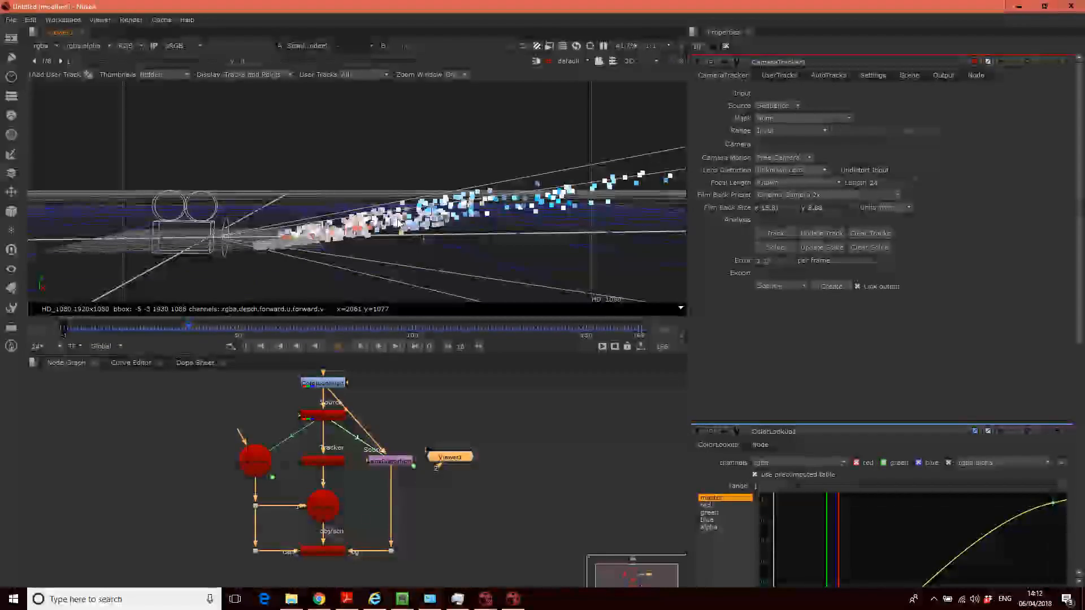
left_click_drag(480, 244, 431, 245)
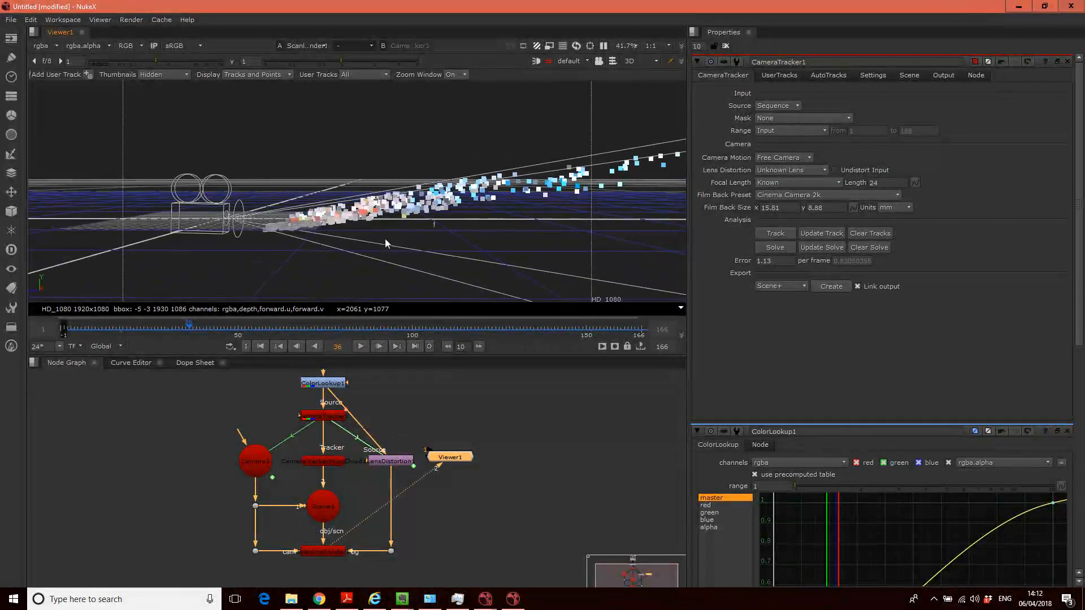
left_click_drag(492, 214, 442, 226)
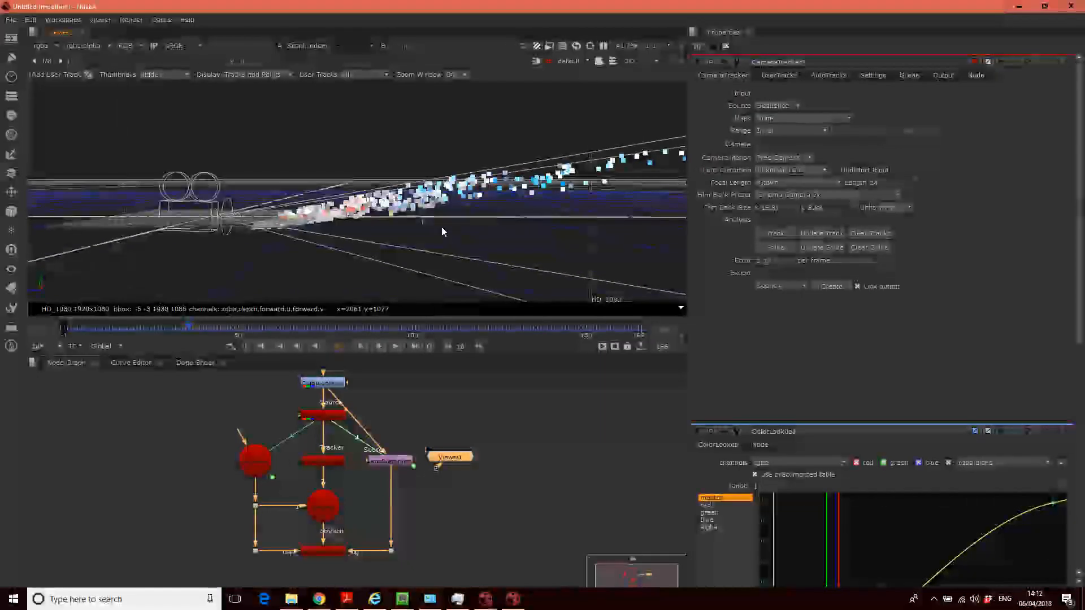
mouse_move(298, 249)
left_mouse_down()
mouse_move(360, 267)
mouse_move(330, 328)
mouse_move(283, 260)
mouse_move(306, 268)
mouse_move(310, 249)
left_mouse_up()
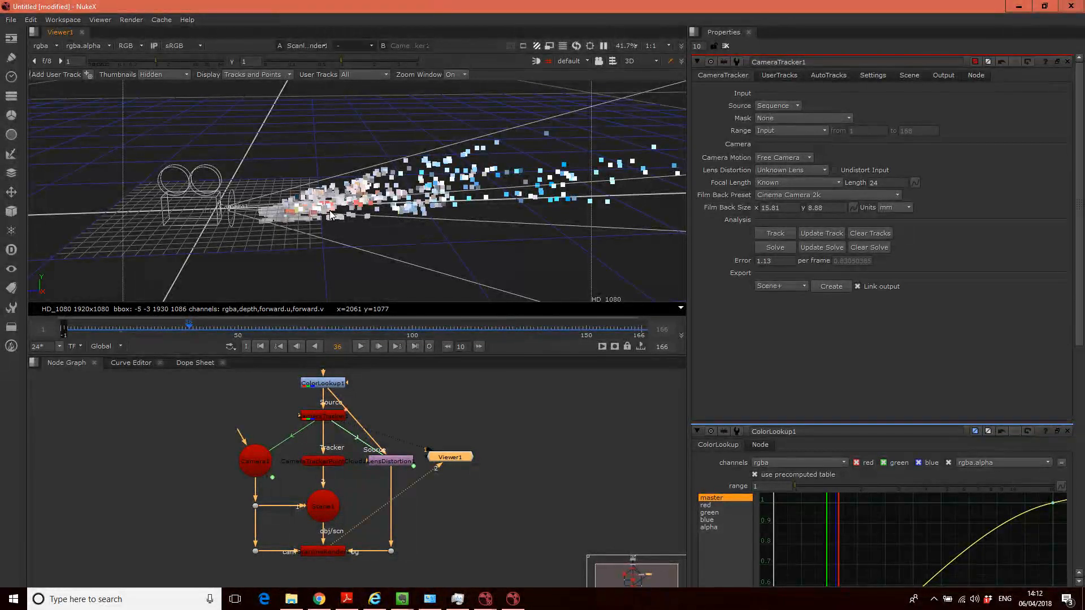
left_click_drag(331, 215, 264, 233)
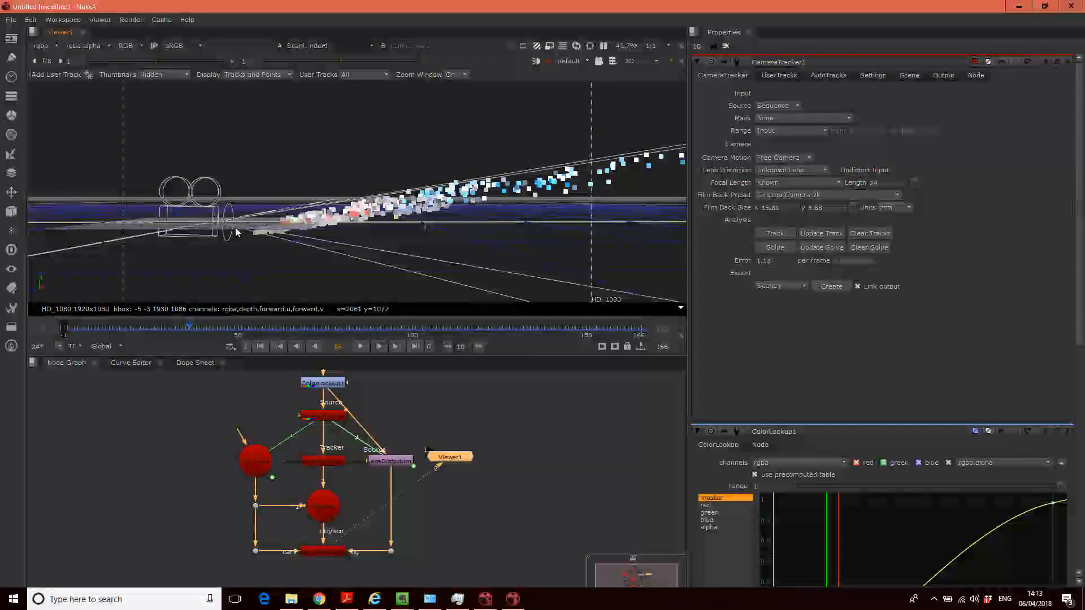
mouse_move(252, 243)
left_mouse_down()
mouse_move(268, 280)
mouse_move(261, 245)
left_mouse_up()
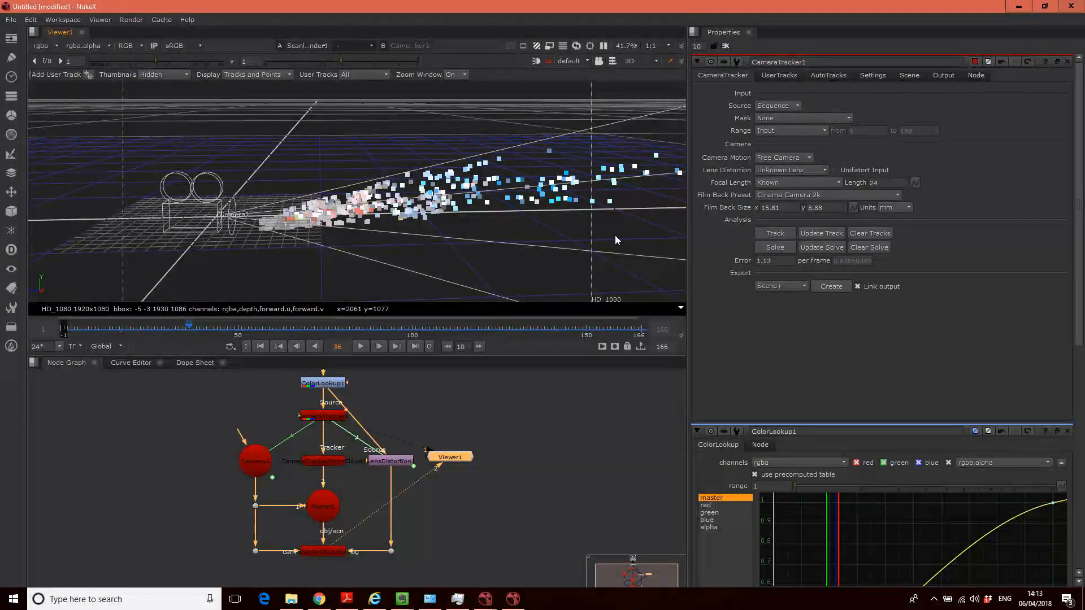
mouse_move(408, 241)
left_mouse_down()
mouse_move(411, 254)
mouse_move(441, 239)
mouse_move(459, 248)
mouse_move(413, 258)
left_mouse_up()
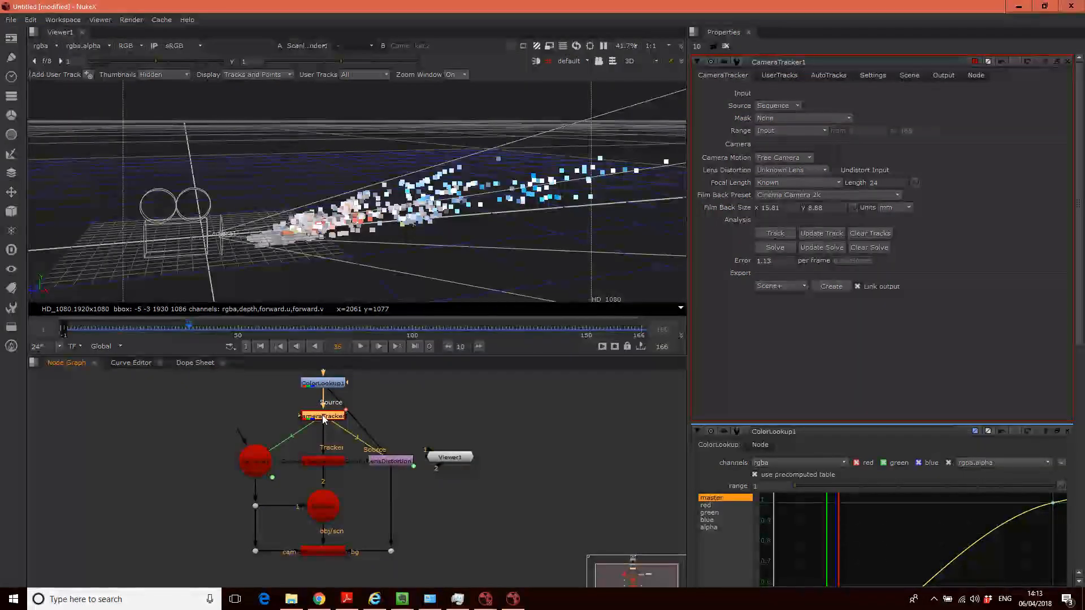
Step: View the CameraTracker node's tracks over the footage and select the groups of tracks lying on the floor
key("1")
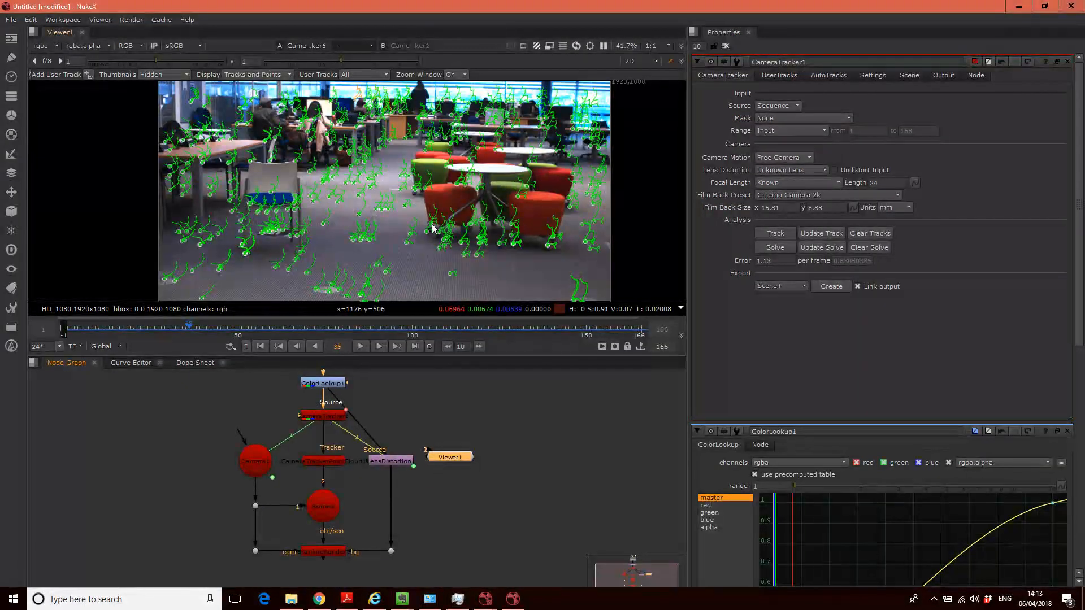
scroll(424, 258, "down", 2)
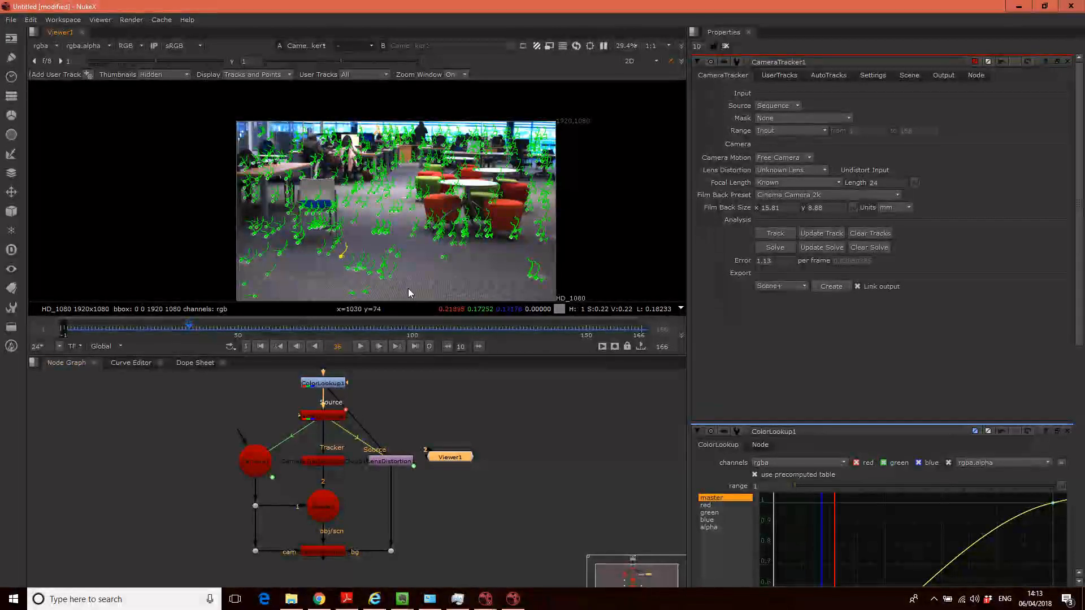
left_click_drag(403, 287, 388, 306)
left_click_drag(231, 249, 283, 305)
left_click_drag(509, 258, 569, 303)
left_click_drag(394, 240, 345, 184)
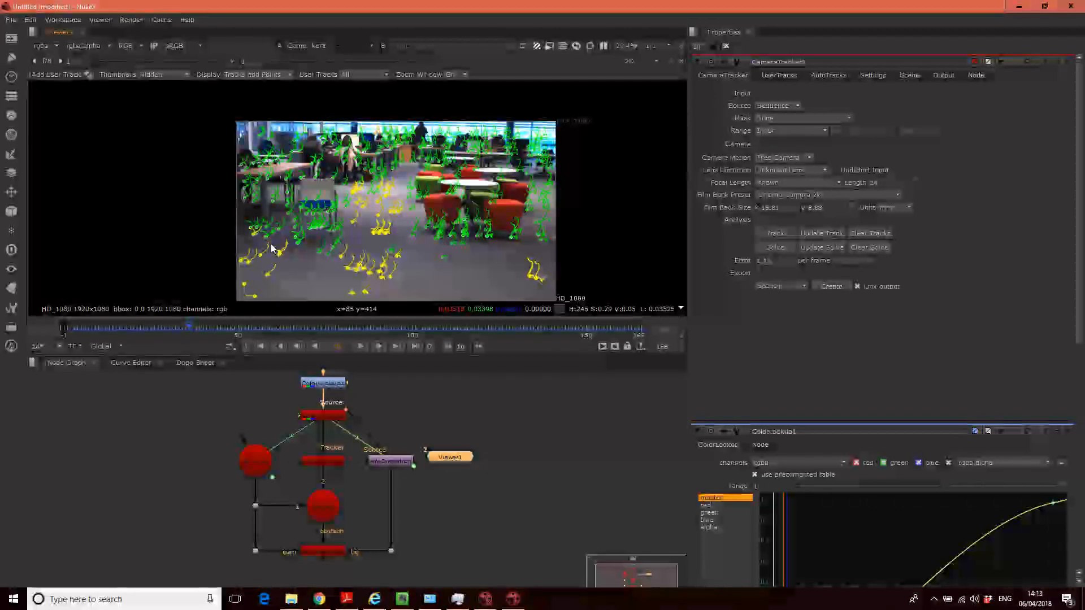
left_click_drag(557, 252, 538, 195)
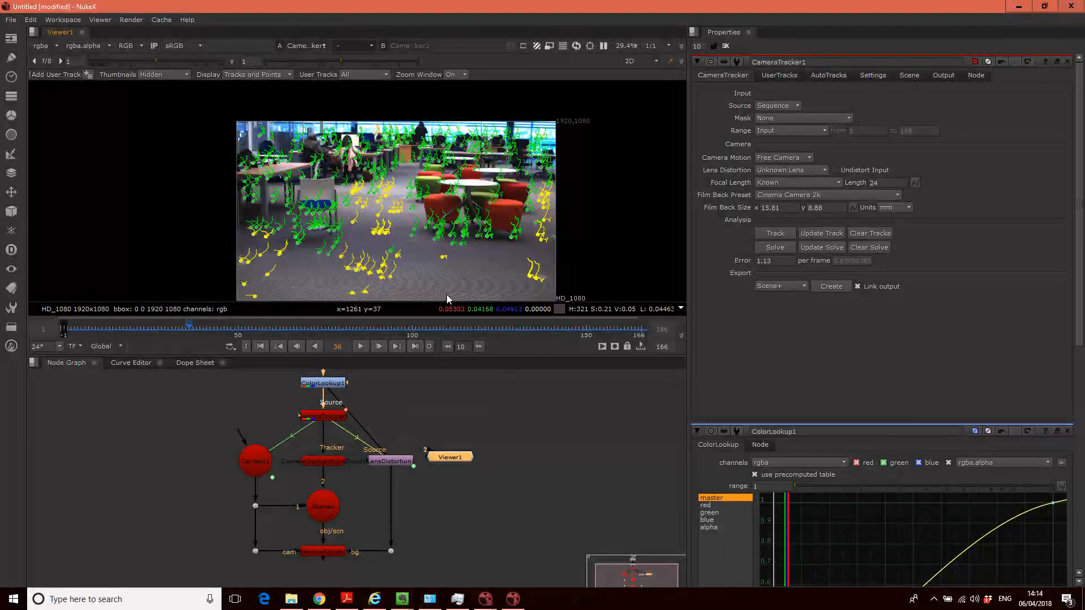
Step: Set the ground plane to the selected floor tracks and show the point cloud in the 3D view
right_click(387, 262)
mouse_move(435, 308)
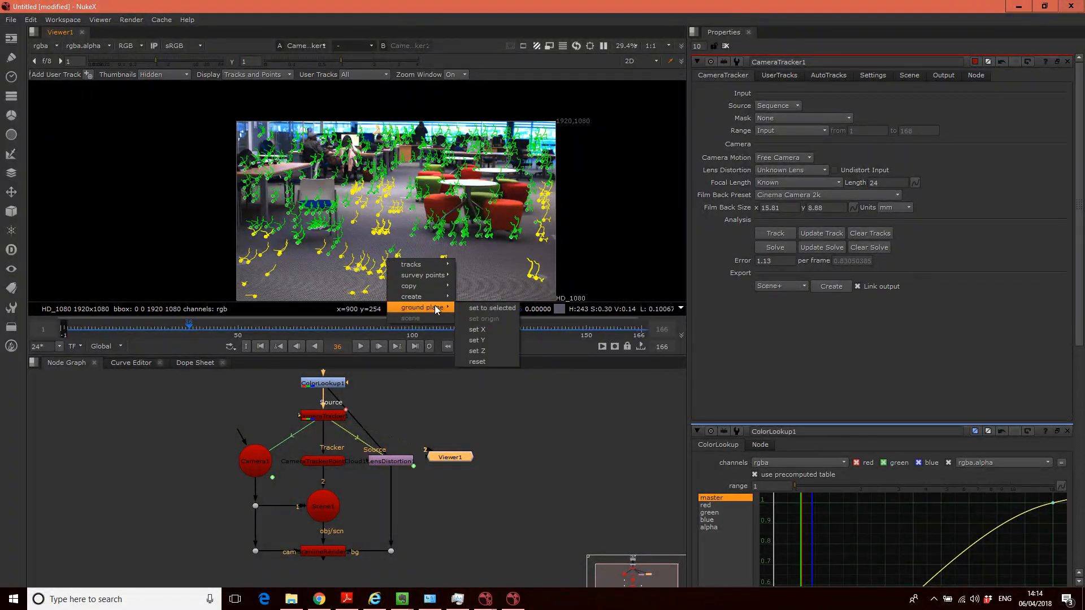
left_click(487, 309)
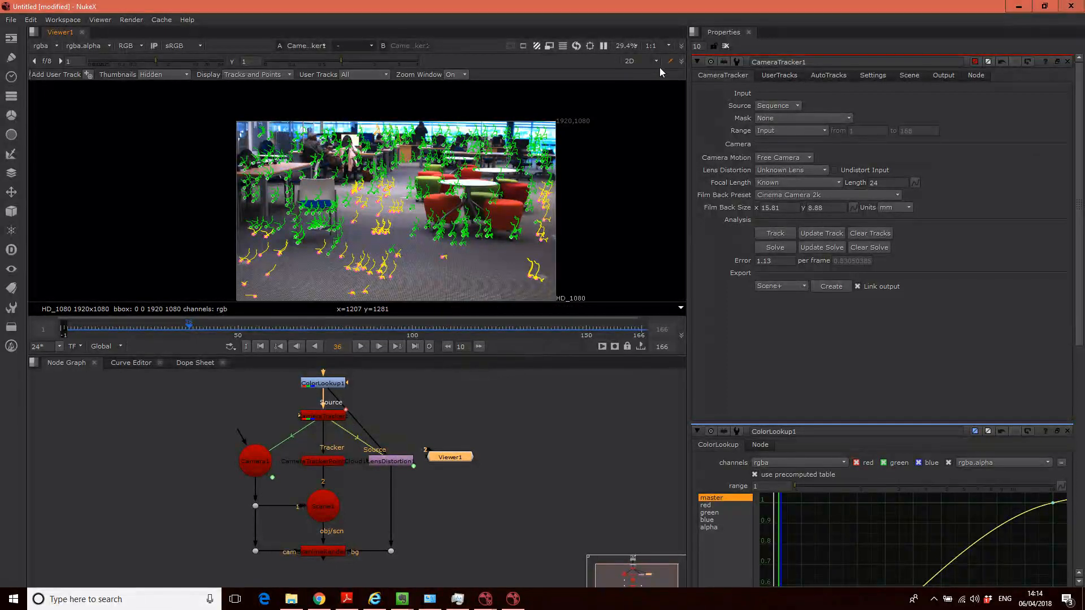
left_click(646, 62)
left_click(643, 84)
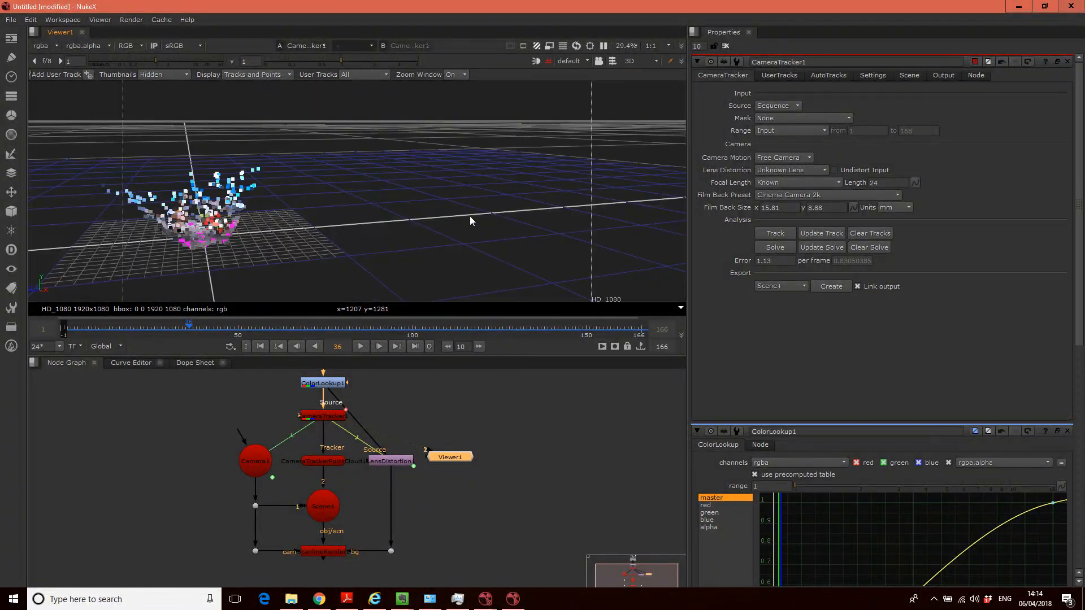
Step: Display the ScanlineRender output in the viewer's second input and inspect the camera and point cloud against the ground grid in 3D
left_click_drag(373, 215, 293, 283)
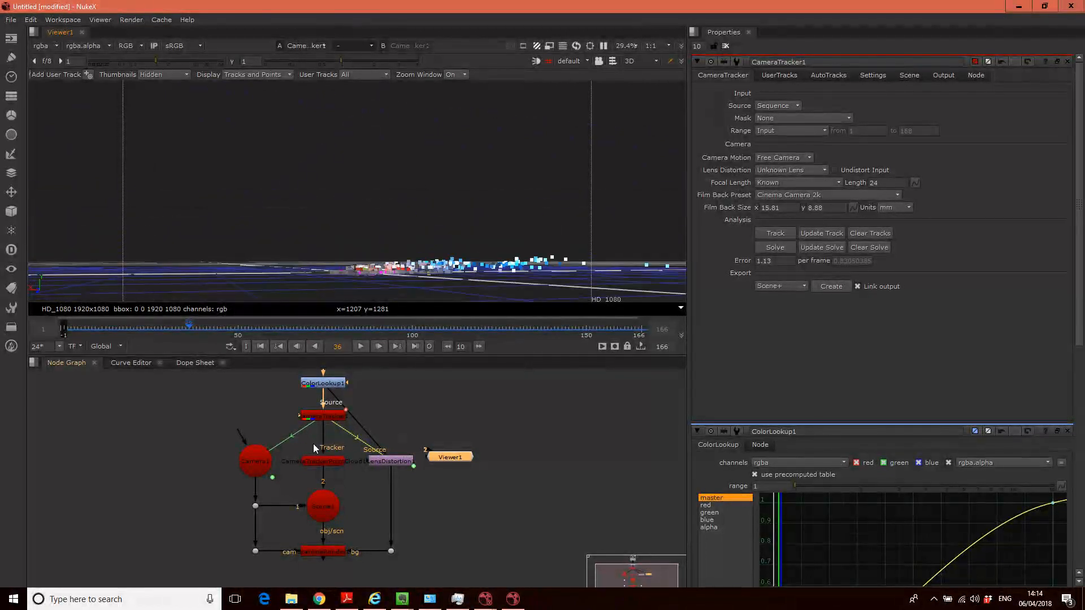
left_click(326, 551)
key("2")
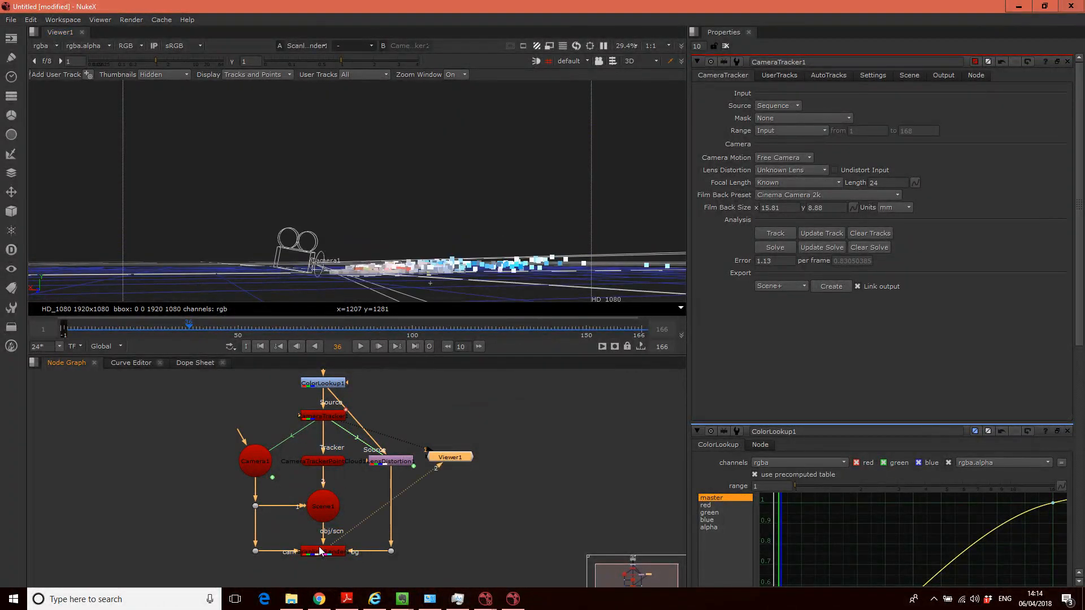
left_click_drag(439, 268, 445, 237)
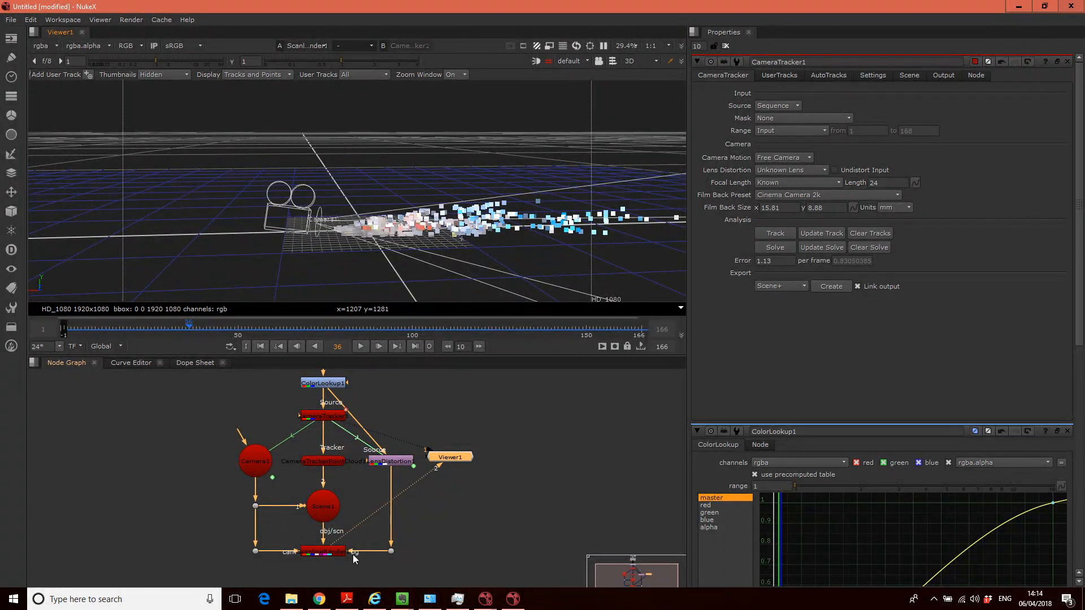
left_click_drag(424, 257, 366, 247)
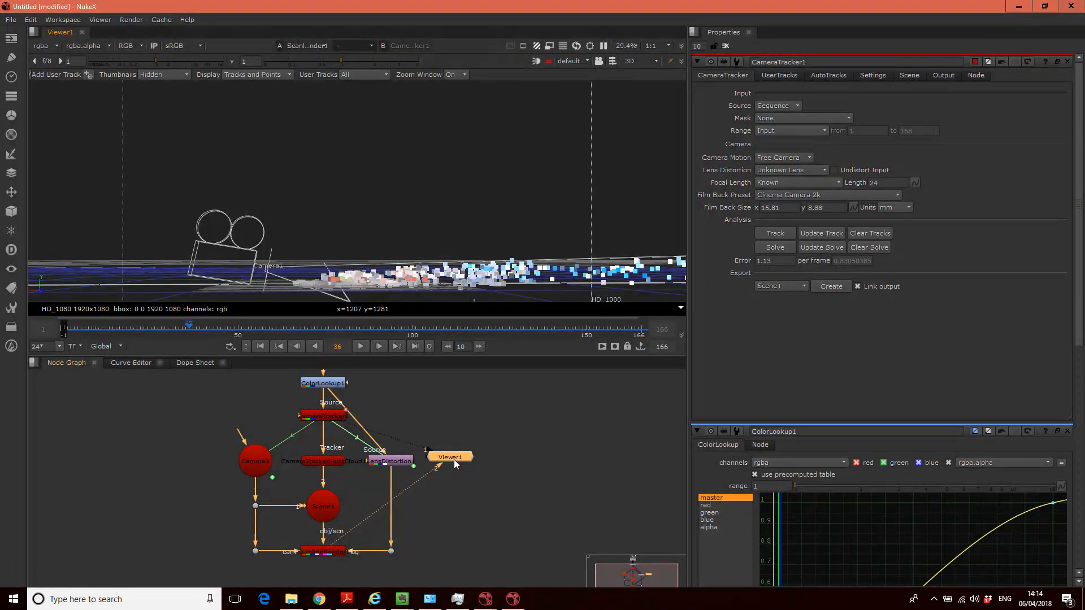
Step: Add a Card node and connect it to the Scene node
left_click_drag(453, 460, 497, 463)
left_click(502, 408)
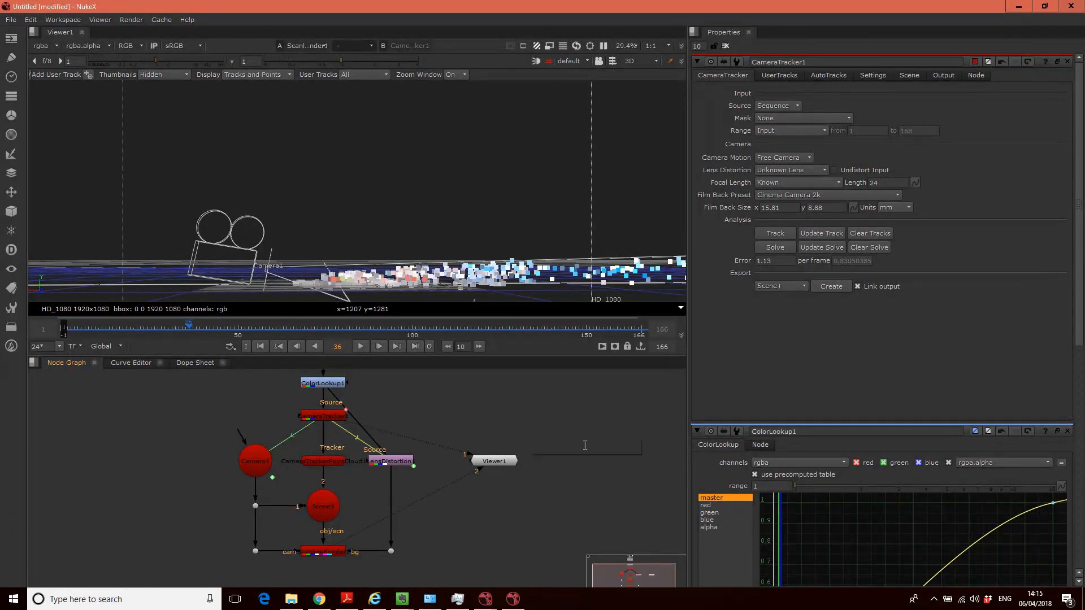
key("Tab")
type("card")
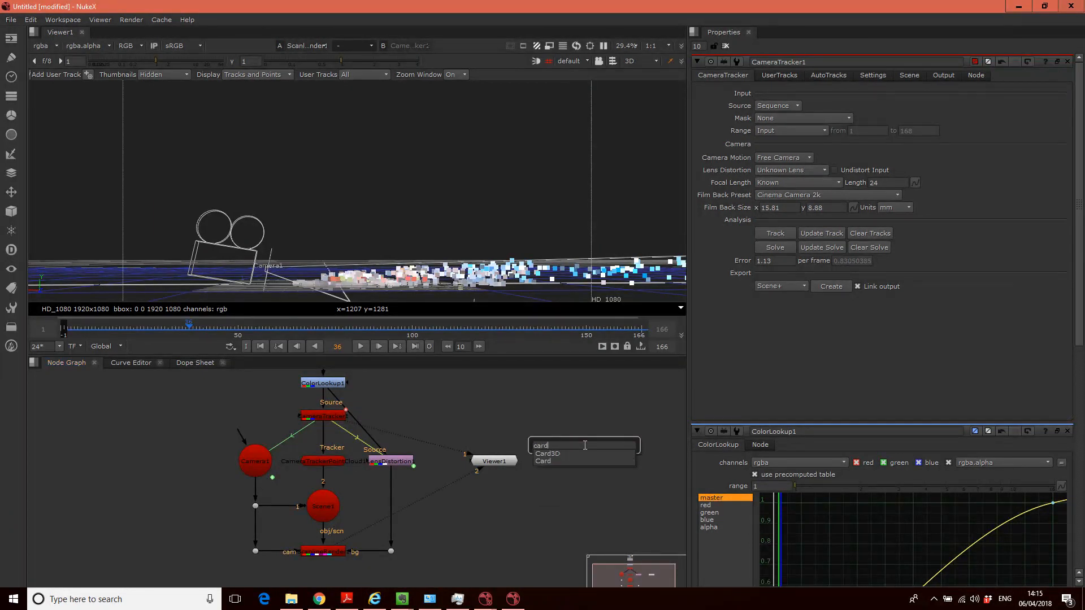
key("Return")
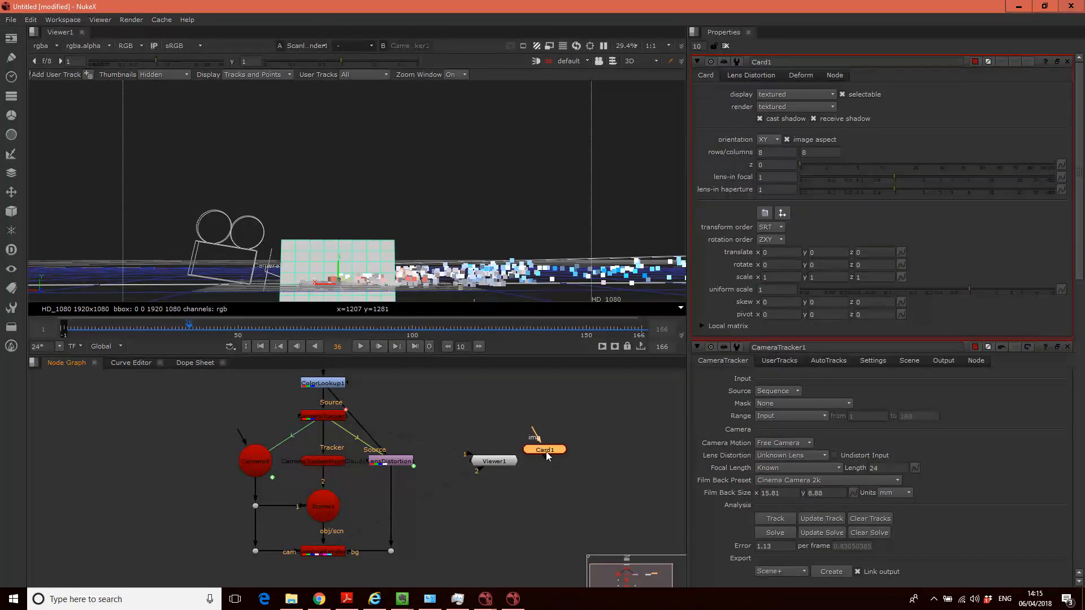
left_click_drag(543, 454, 584, 496)
left_click_drag(571, 439, 331, 503)
Step: Tidy the node graph by moving the Viewer below the scene, the Card beside it, and the LensDistortion node with its background dot farther out
left_click_drag(500, 462, 463, 586)
left_click_drag(559, 422, 439, 497)
left_click_drag(399, 454, 581, 405)
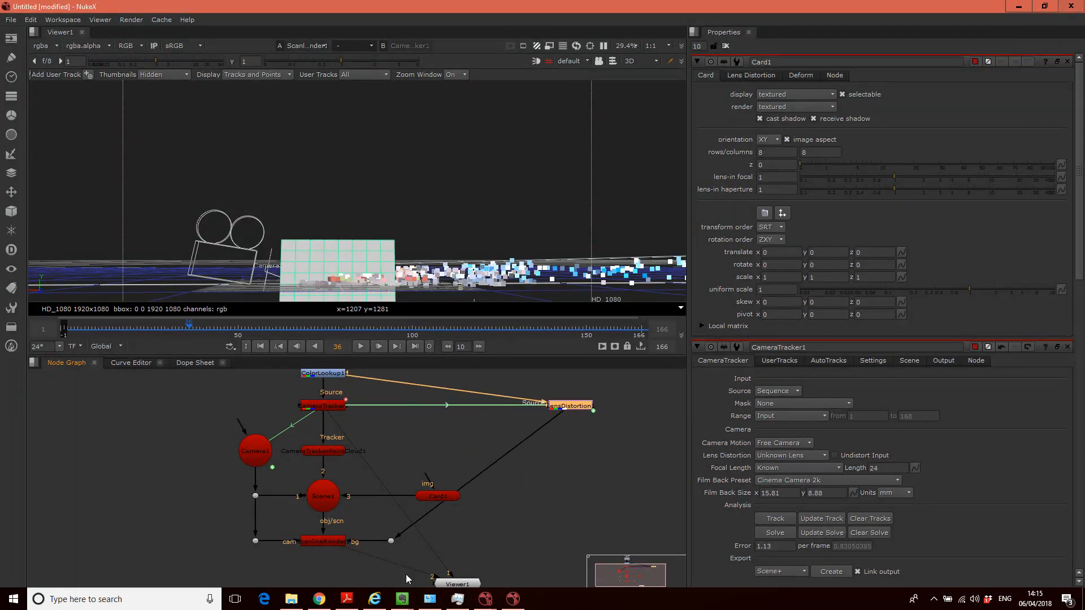
left_click_drag(391, 541, 574, 540)
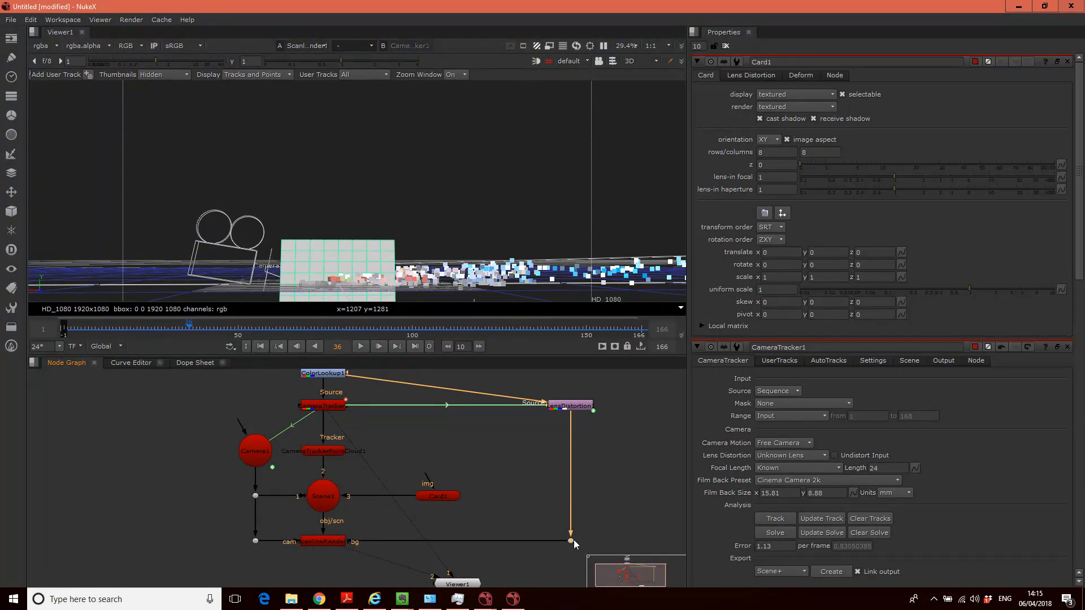
left_click_drag(459, 496, 440, 504)
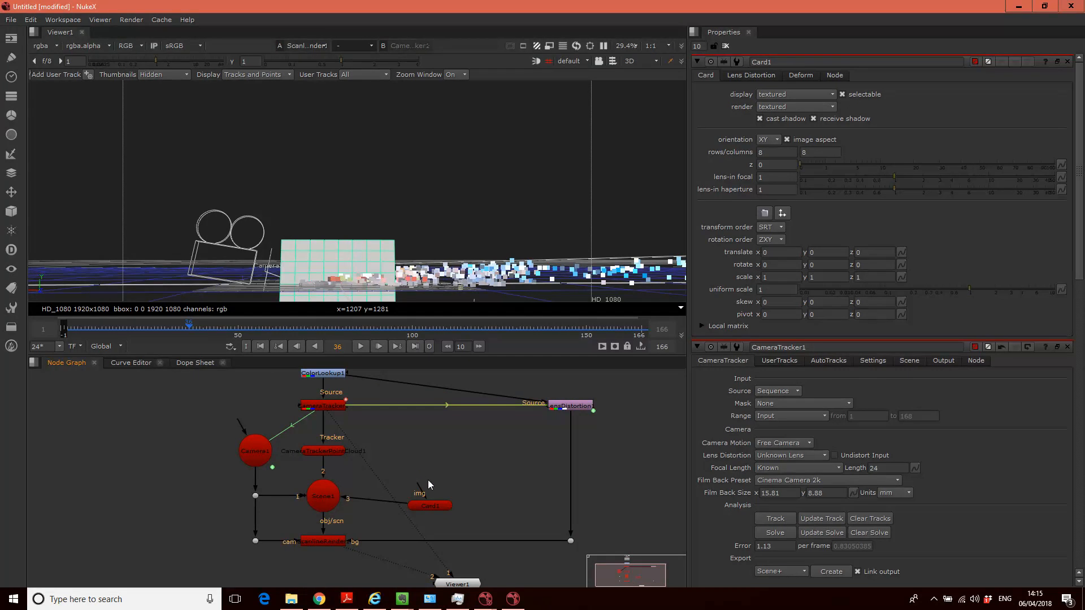
Step: Add a CheckerBoard node and connect it to the Card's img input
key("Tab")
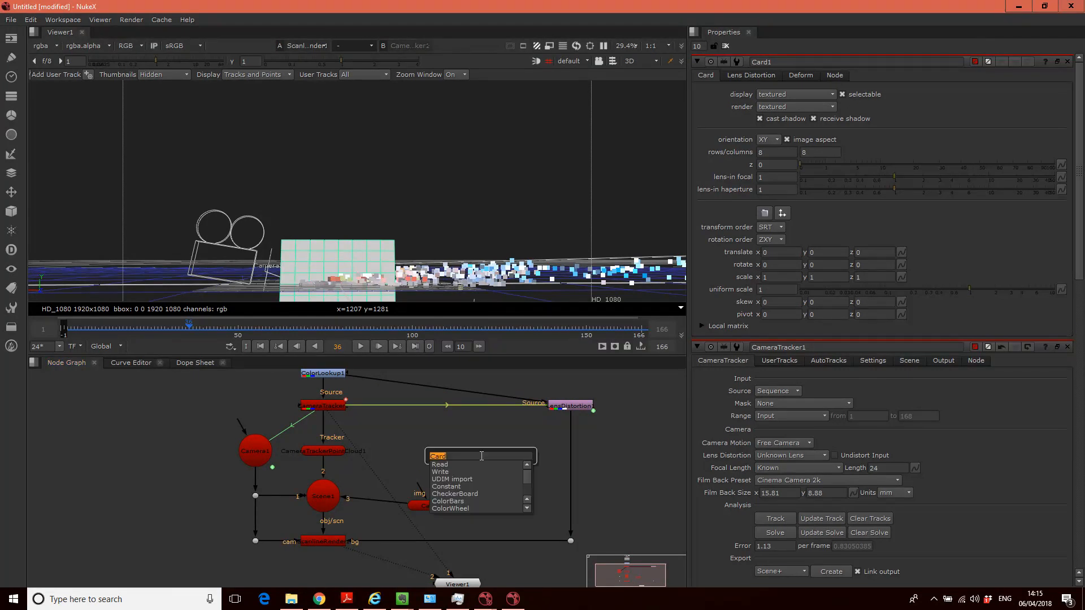
type("ch")
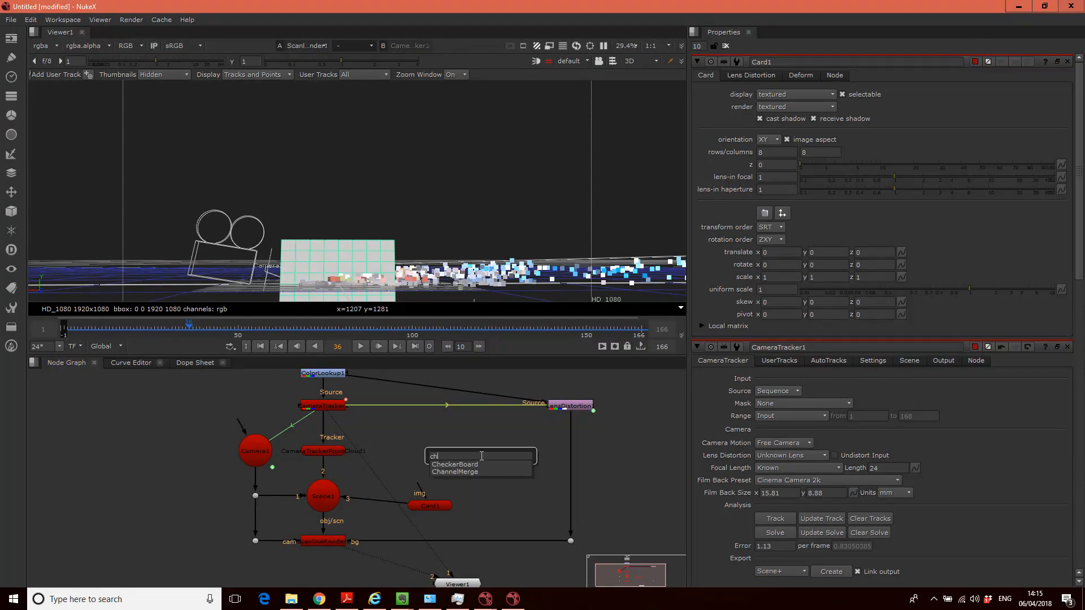
left_click(481, 462)
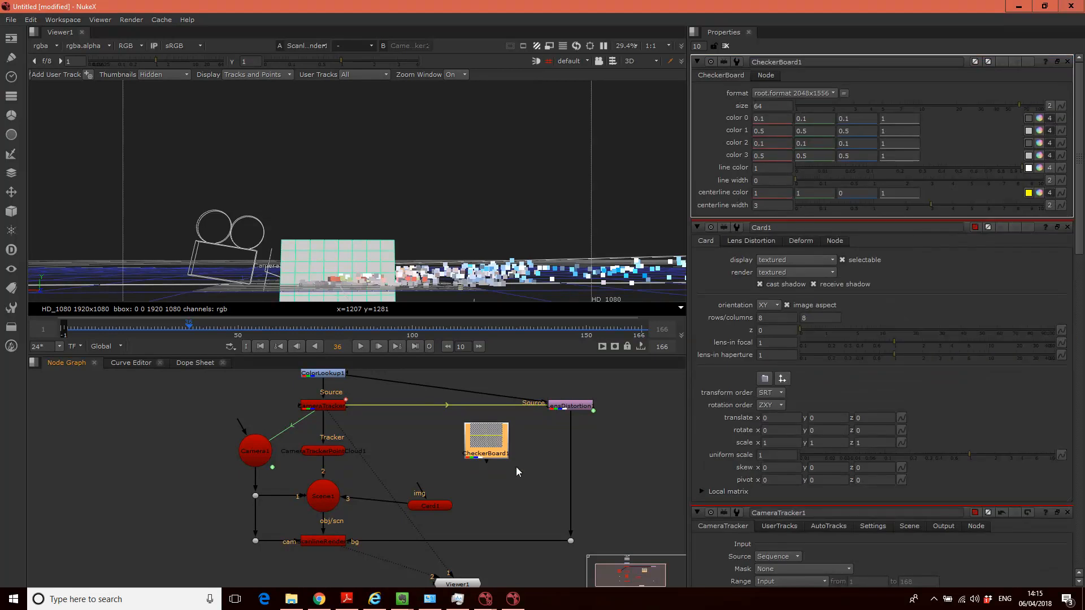
left_click_drag(429, 484, 494, 446)
left_click_drag(498, 446, 441, 465)
left_click_drag(430, 505, 430, 500)
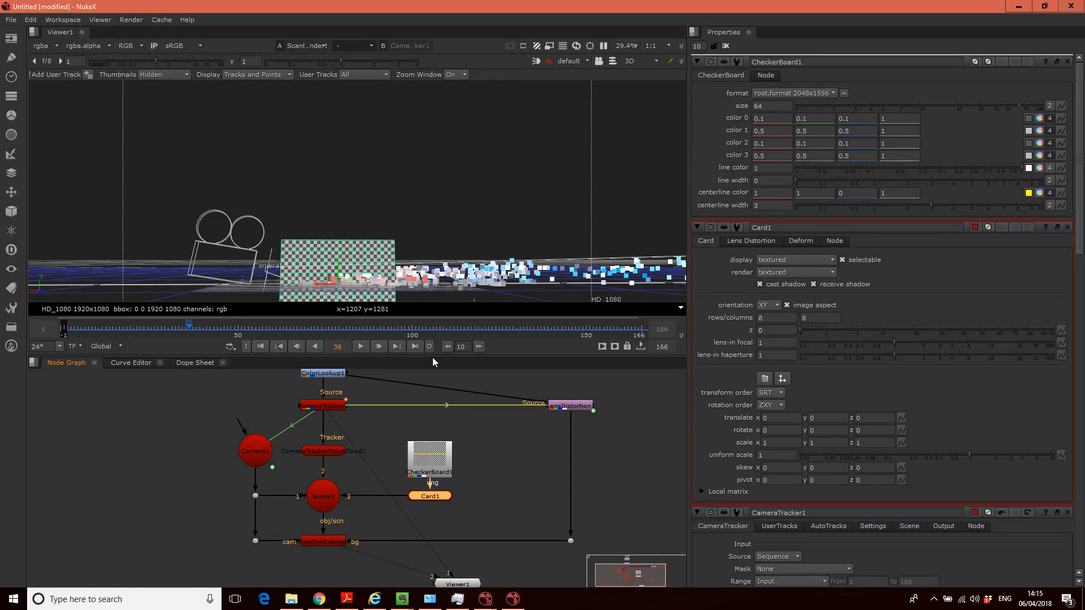
Step: View the render in 2D and disable the CameraTrackerPointCloud node to hide its points
left_click(633, 63)
left_click(636, 73)
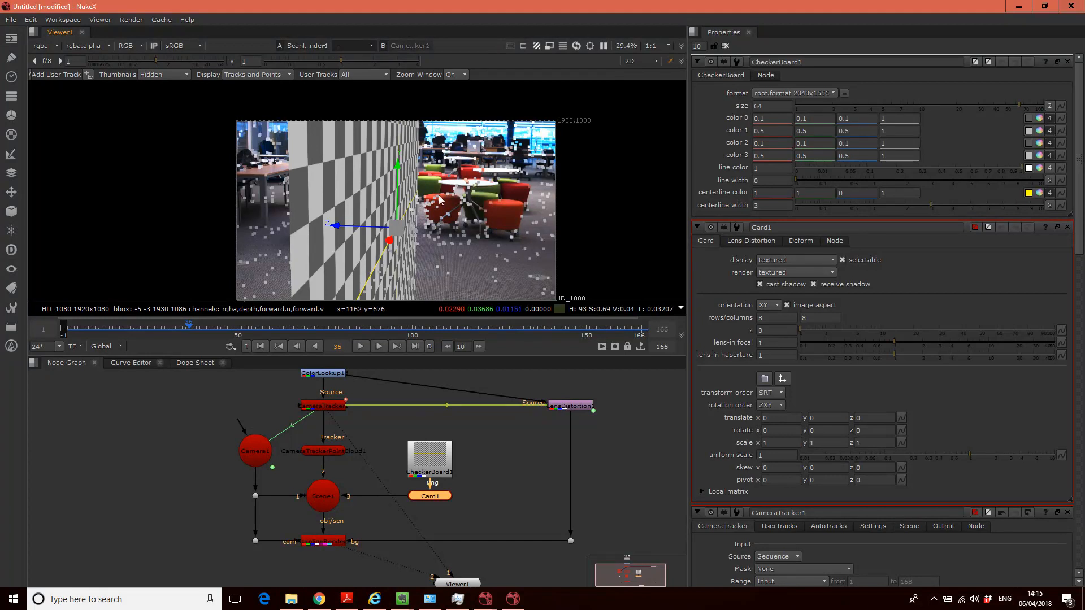
left_click(323, 450)
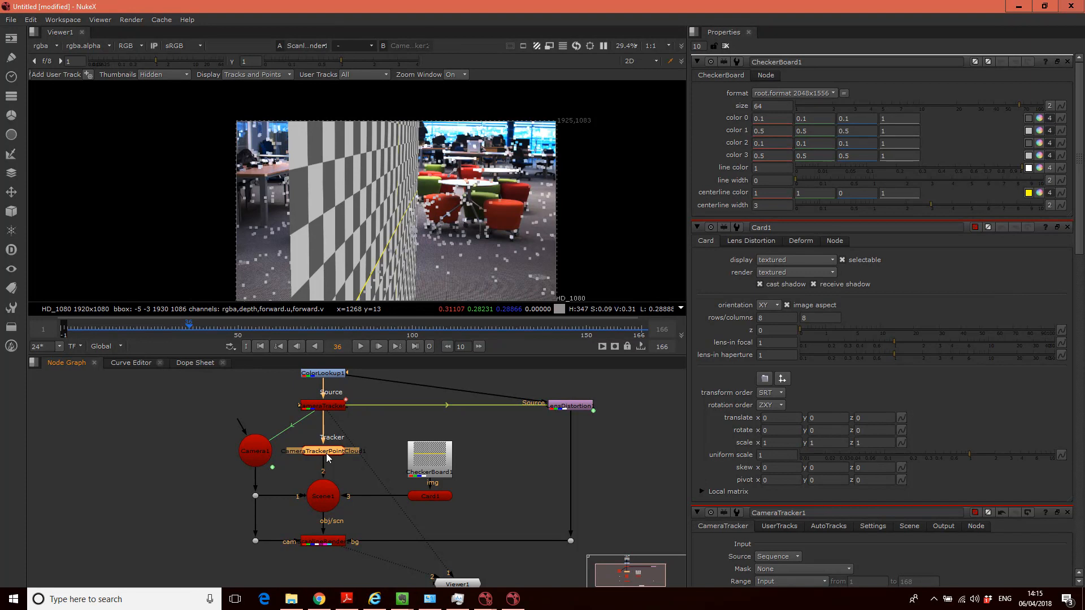
key("d")
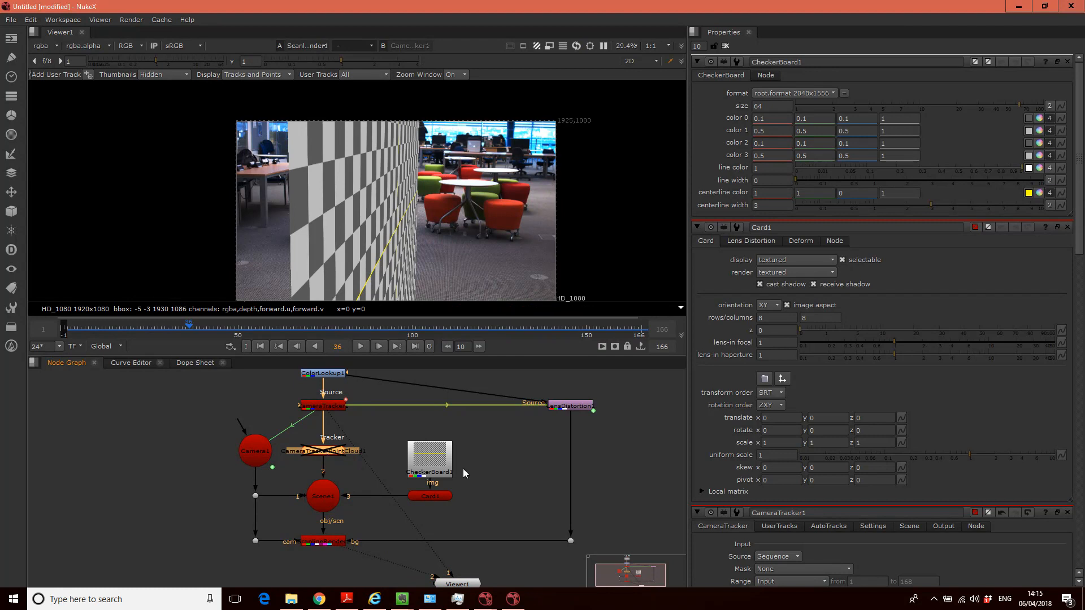
left_click(435, 460)
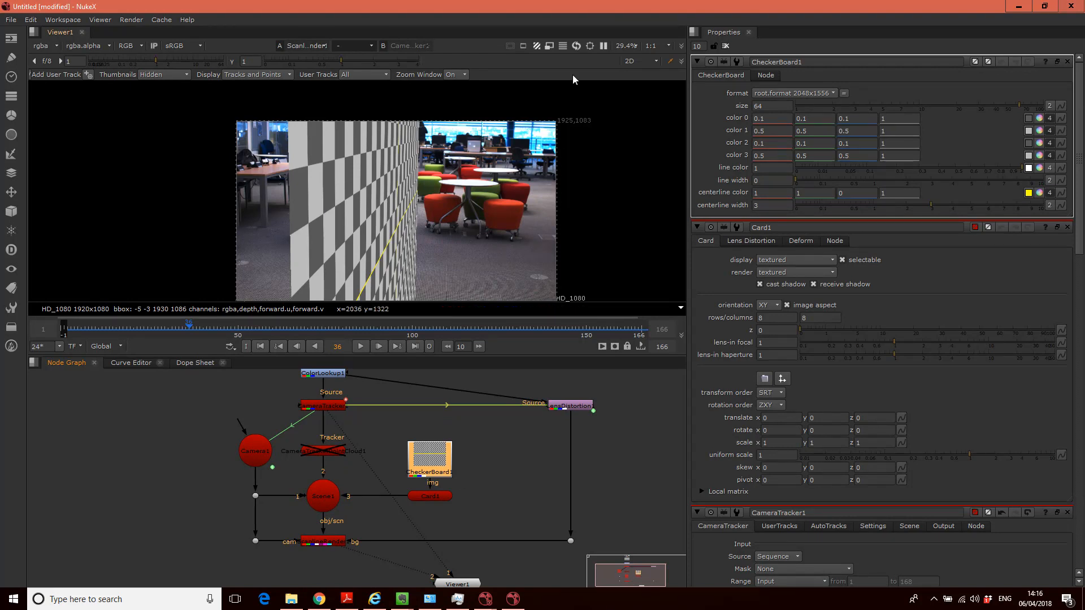
Step: Lay the Card flat on the ground by setting its X rotation to 90, checking it in the 3D view and the 2D render
left_click(641, 61)
left_click(643, 84)
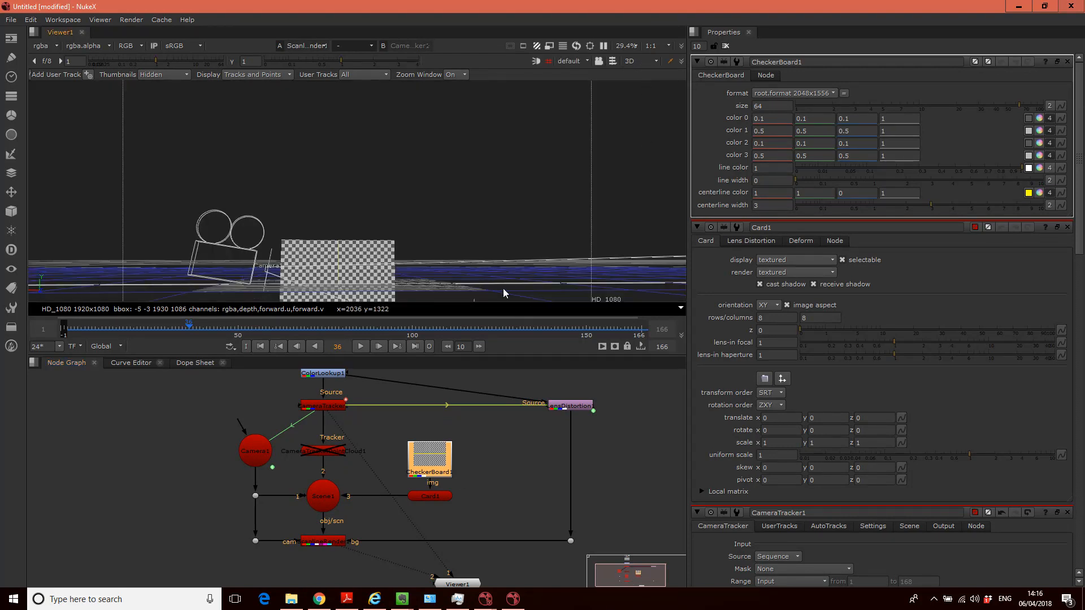
left_click_drag(411, 236, 96, 307)
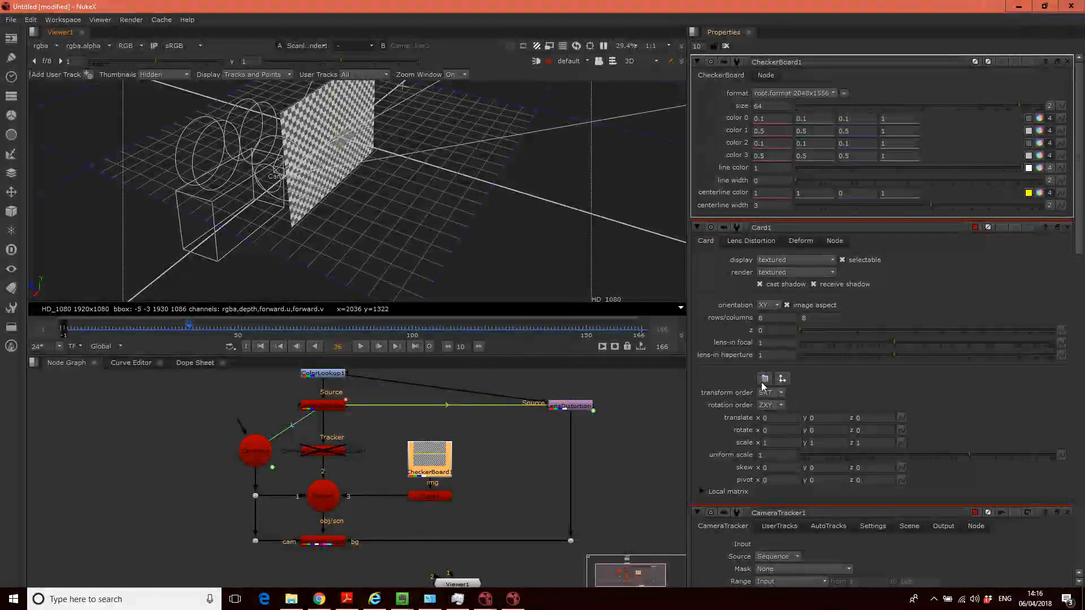
left_click(780, 419)
type("90")
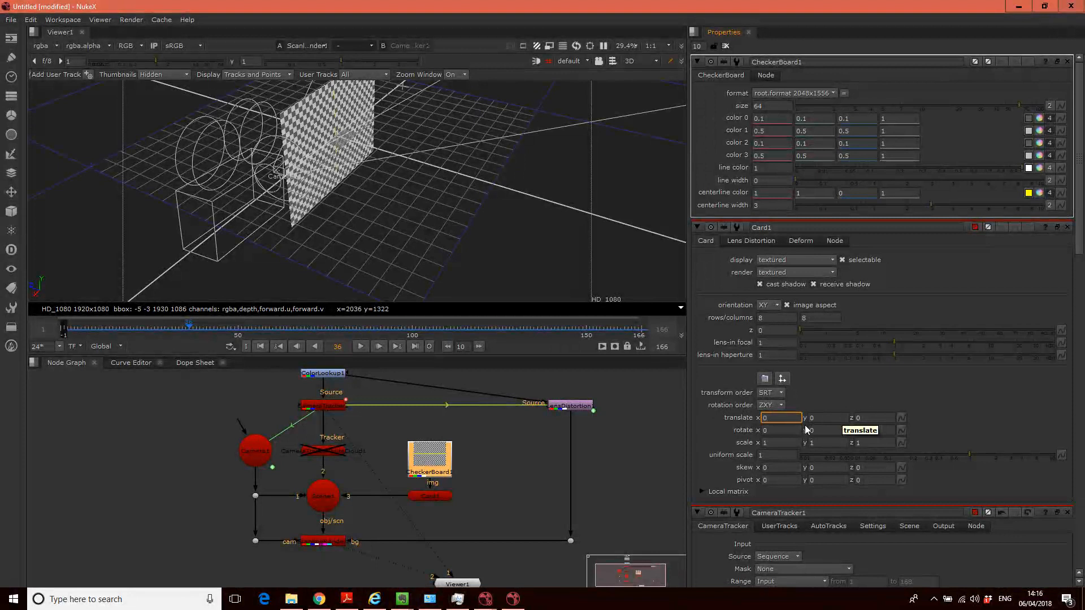
left_click(780, 430)
type("90")
key("Return")
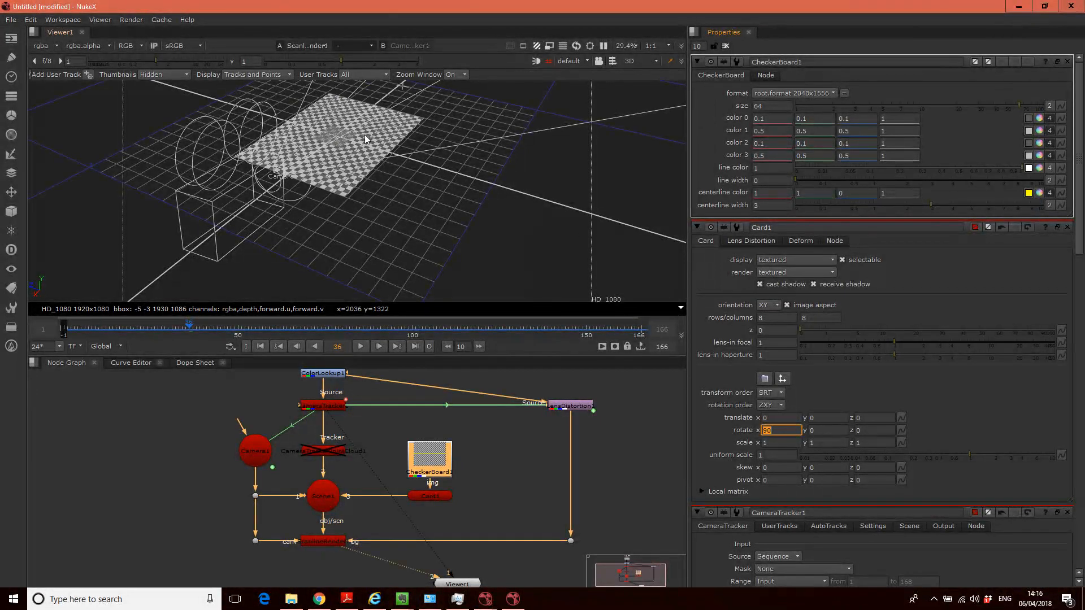
left_click(636, 62)
left_click(640, 73)
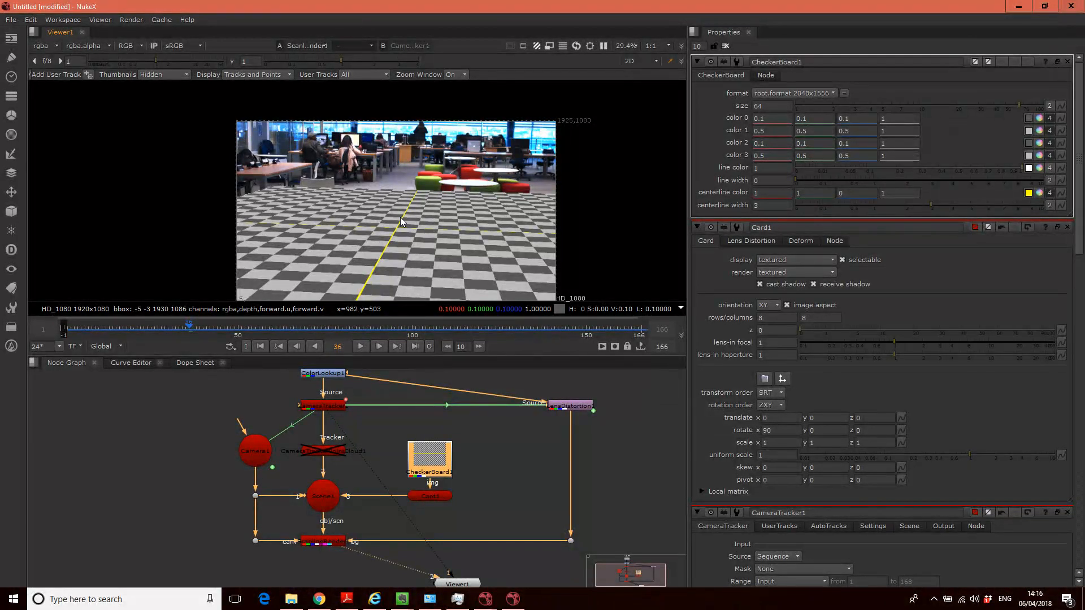
Step: Add a Merge node below the ScanlineRender and connect its A input to the ScanlineRender
left_click_drag(488, 521, 464, 530)
left_click(279, 546)
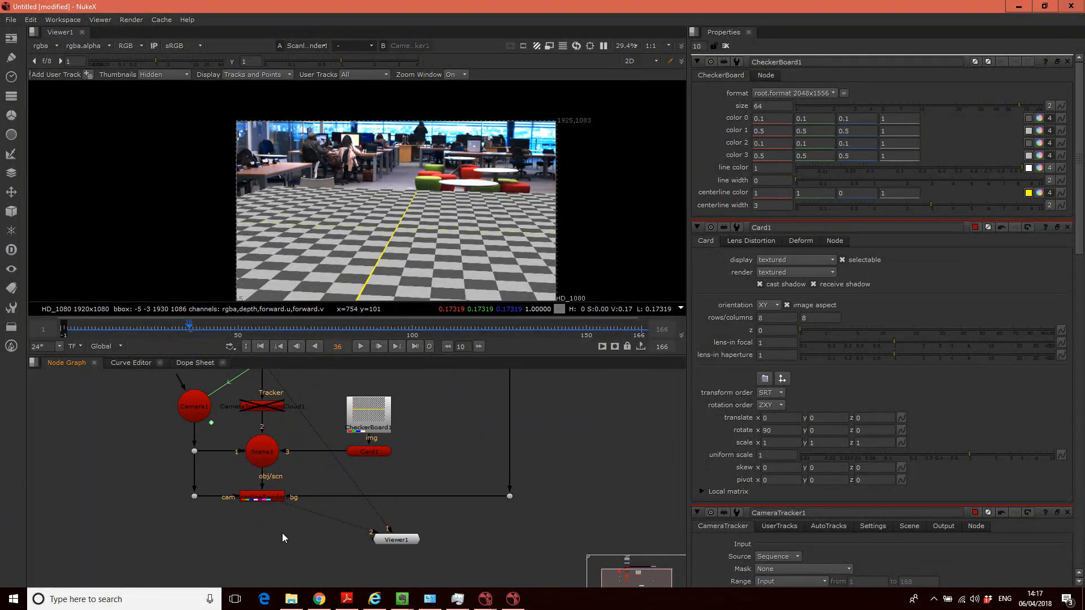
key("m")
left_click_drag(288, 543, 314, 564)
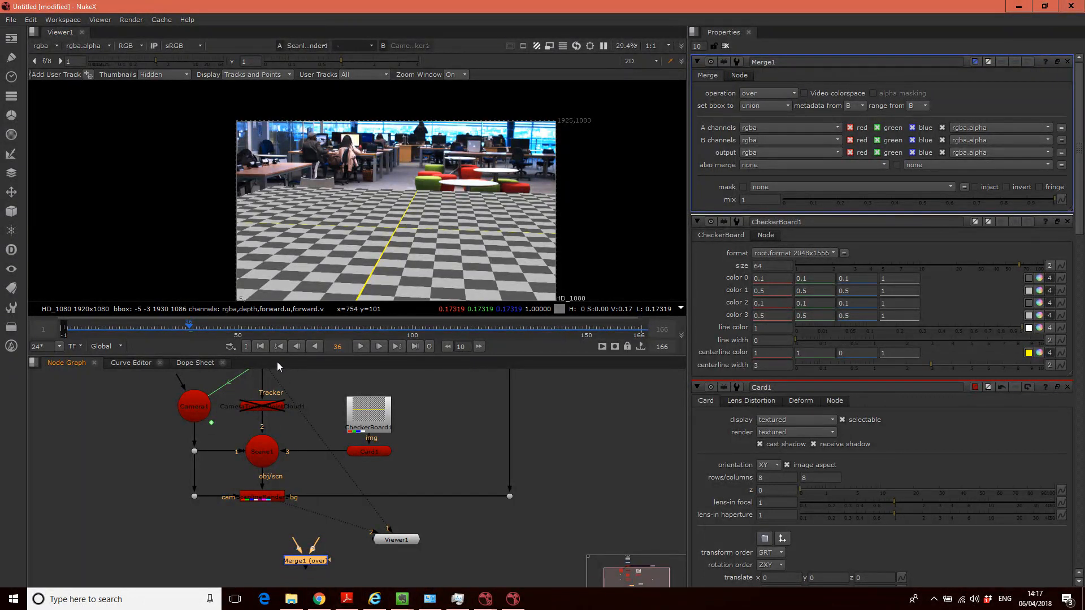
left_click_drag(303, 548, 262, 499)
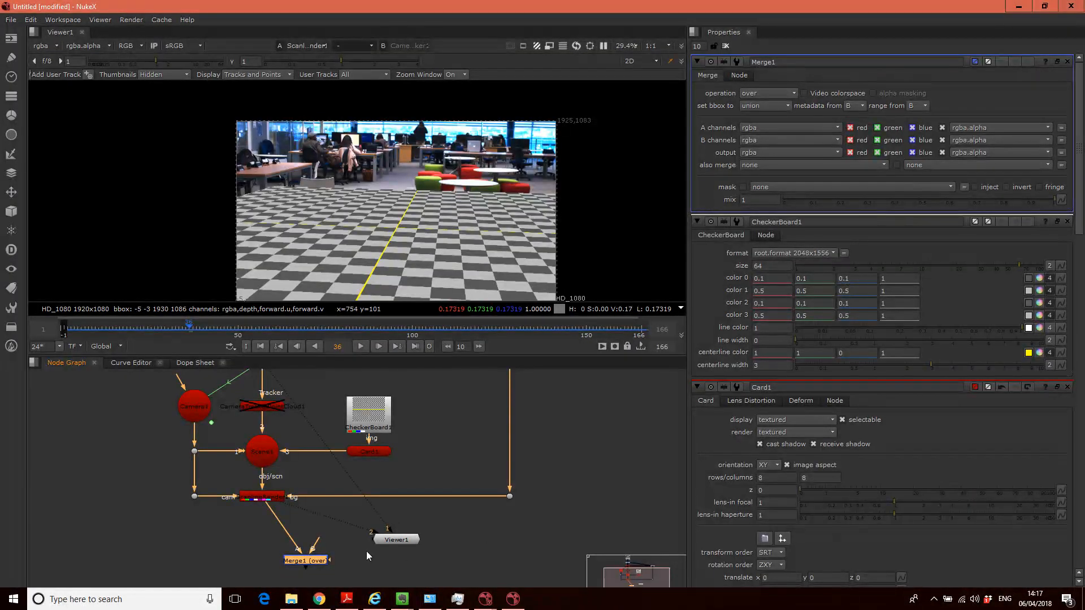
Step: Connect the Merge's B input to the background dot and display the Merge in the viewer's second input
left_click_drag(554, 438, 525, 425)
left_click_drag(308, 515, 497, 467)
left_click_drag(529, 432, 548, 420)
left_click_drag(312, 533, 279, 520)
key("2")
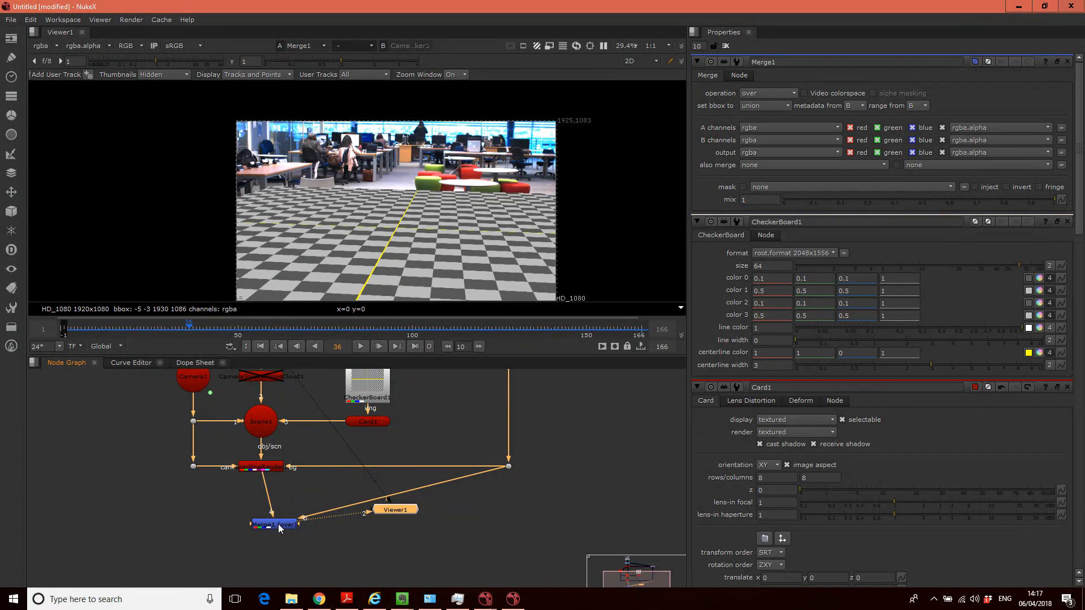
left_click_drag(395, 511, 371, 551)
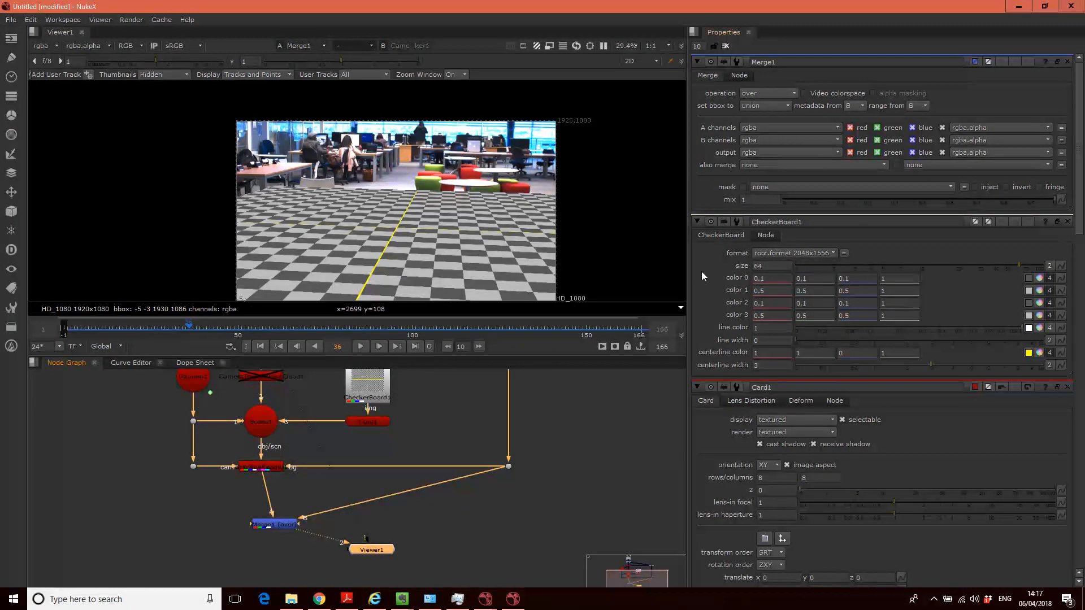
Step: Set the Merge operation to soft-light and its mix to 0.59
left_click(757, 94)
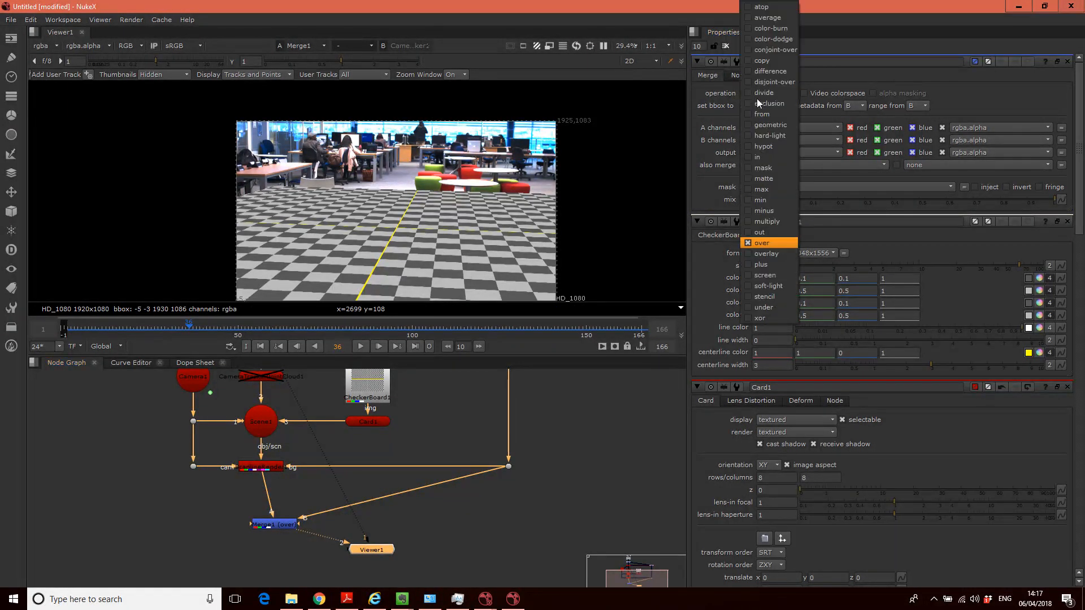
left_click(769, 286)
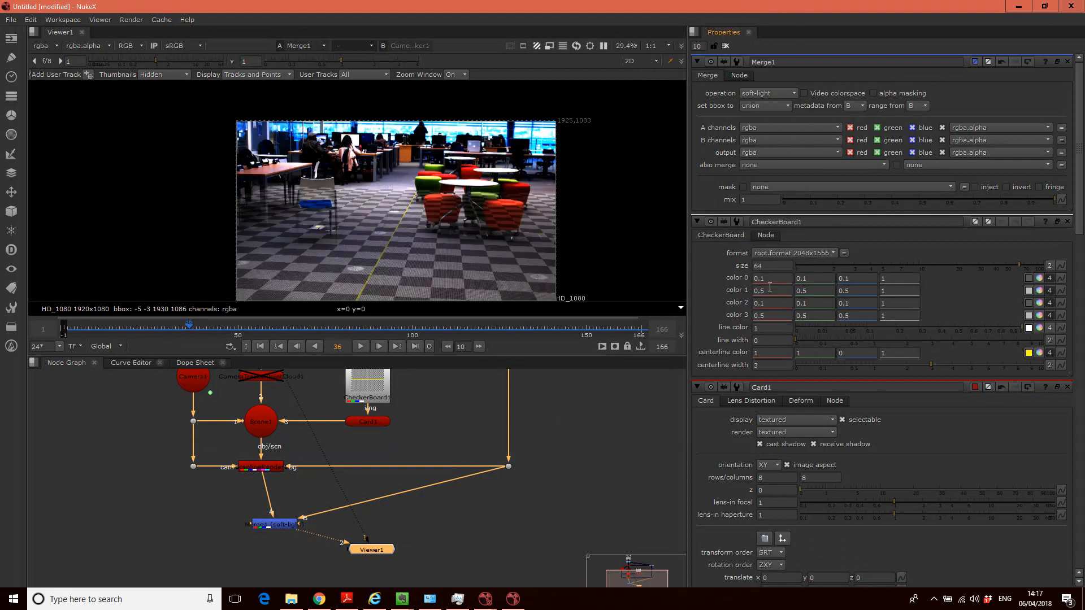
left_click_drag(1040, 203, 943, 204)
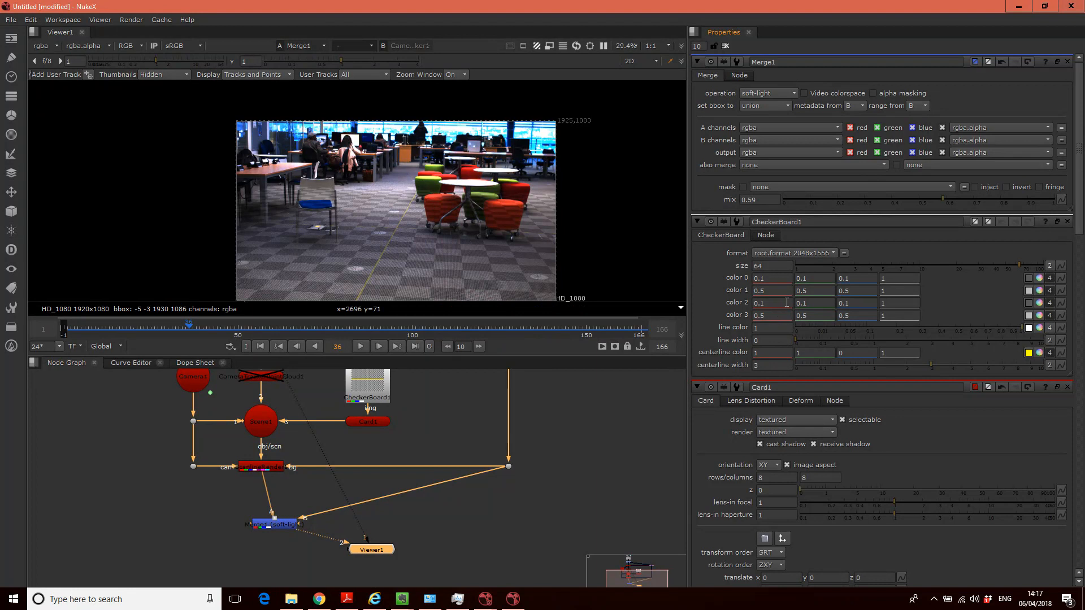
Step: Move the Card along the floor to a Z translation of 0.021 so the checkerboard's centre aligns with a floor mark
left_click(373, 423)
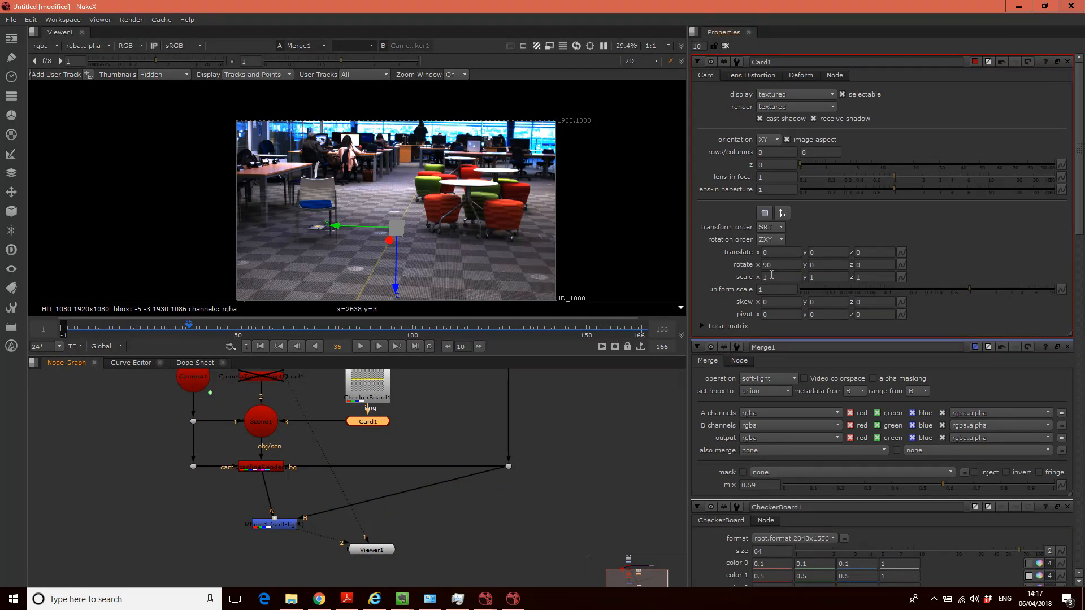
left_click_drag(334, 227, 321, 228)
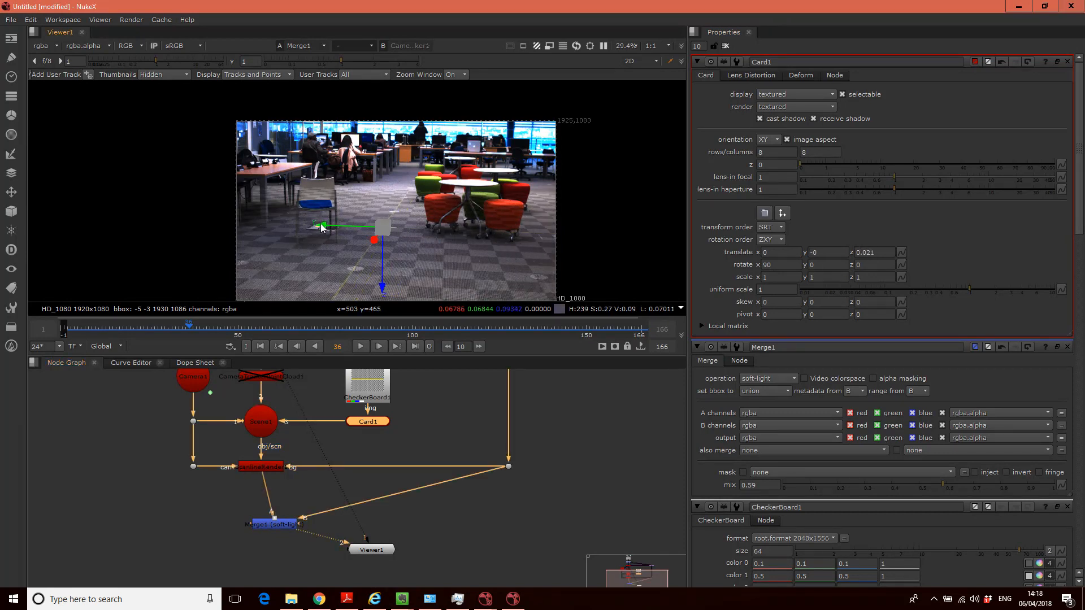
left_click(447, 425)
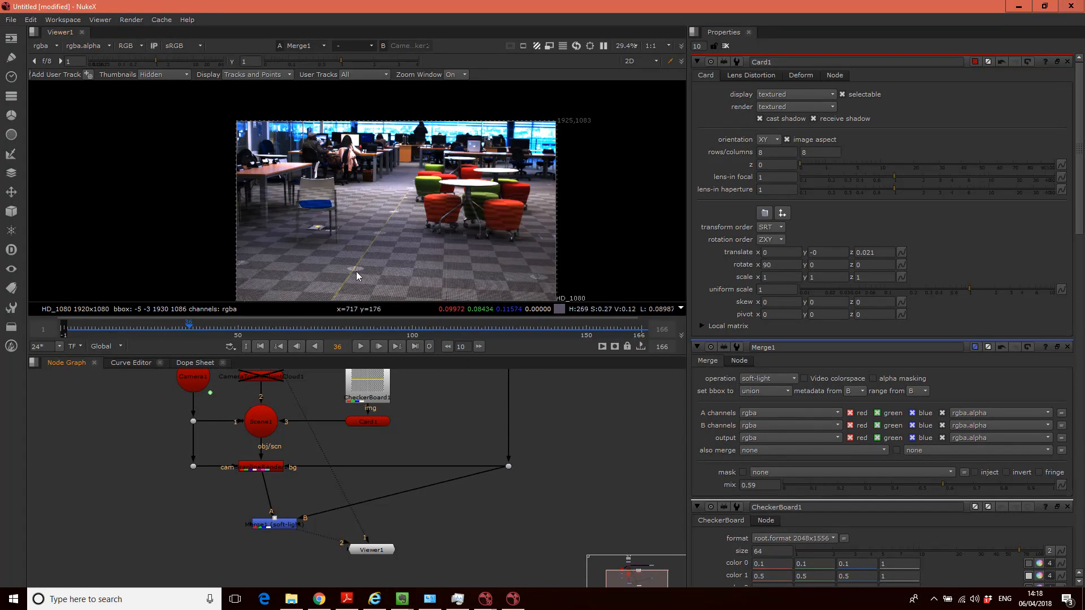
Step: Play the merged sequence from the start to check that the checkerboard sticks to the floor
left_click_drag(192, 330, 70, 343)
left_click(363, 347)
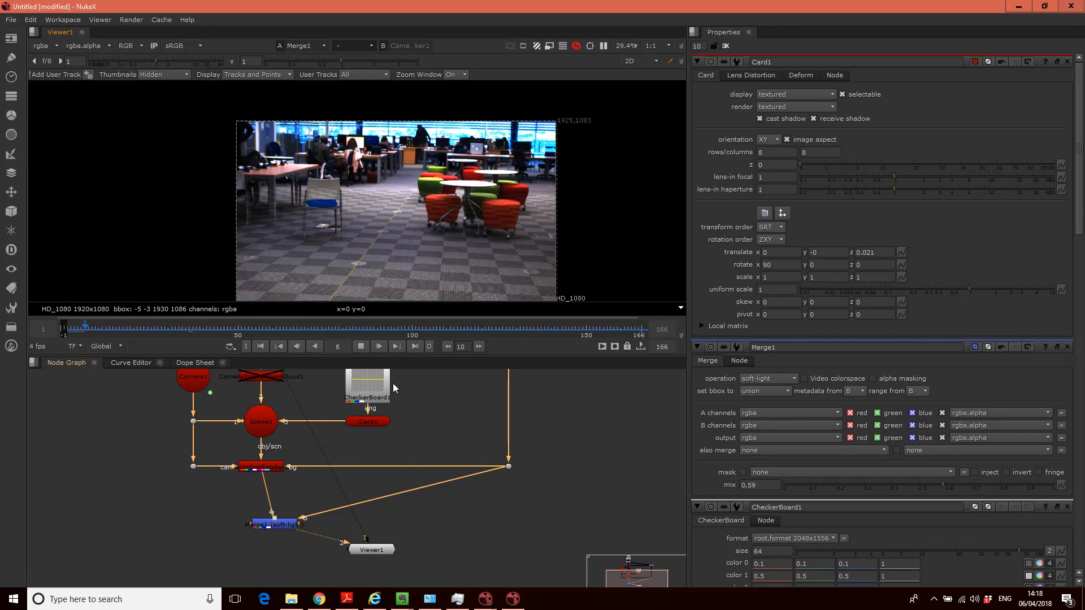